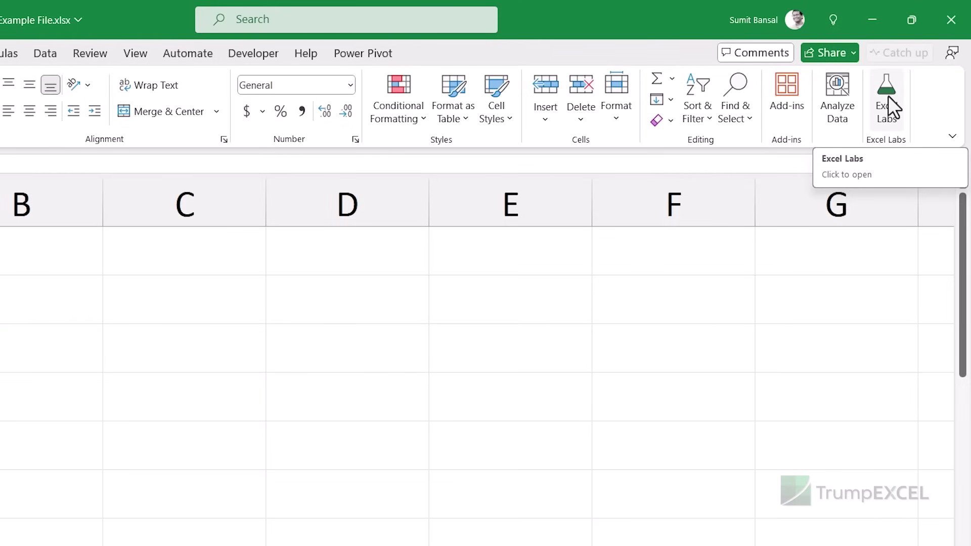
Open the Excel Labs add-in and launch its LABS.GENERATIVEAI function page.
{"action": "left_click", "coordinate": [888, 96]}
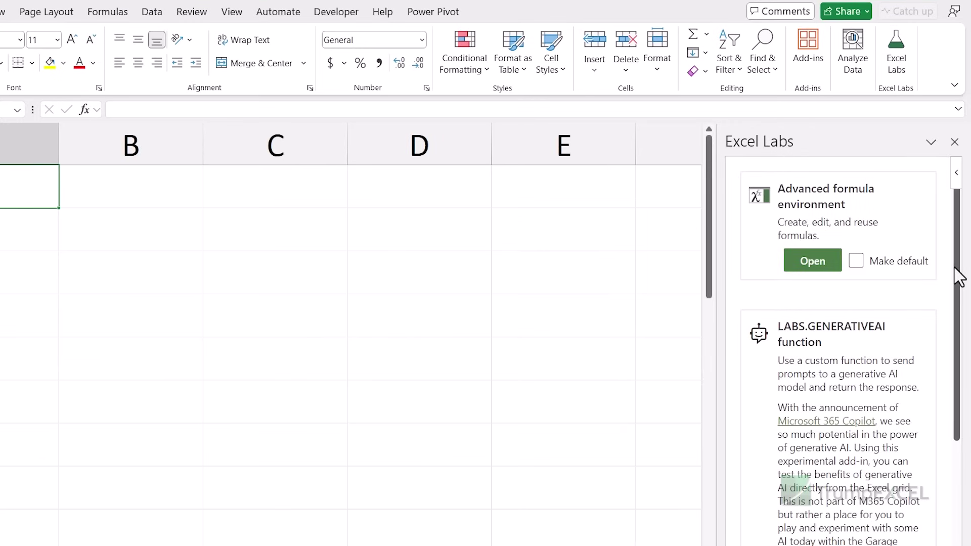
{"action": "mouse_move", "coordinate": [955, 268]}
{"action": "left_mouse_down"}
{"action": "mouse_move", "coordinate": [955, 389]}
{"action": "mouse_move", "coordinate": [949, 268]}
{"action": "left_mouse_up"}
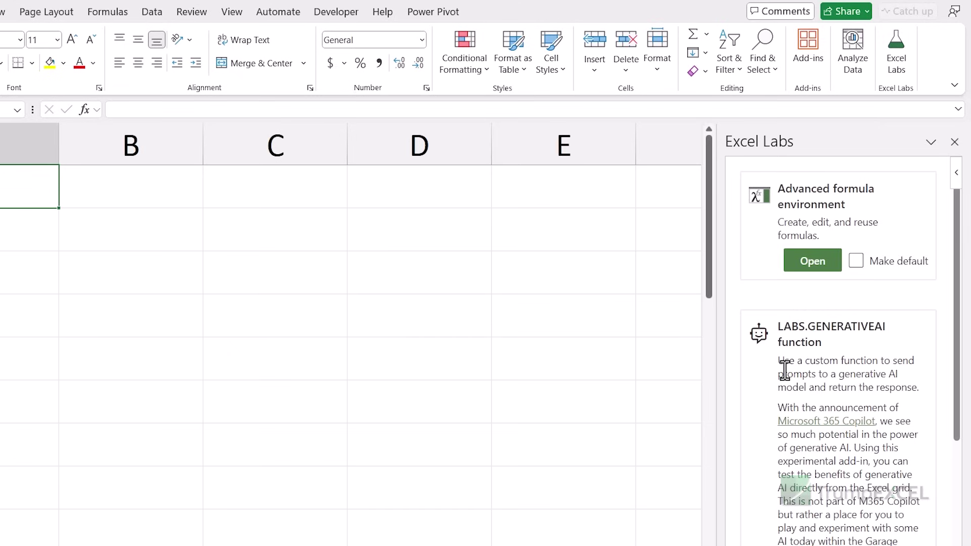
{"action": "scroll", "coordinate": [784, 371], "scroll_direction": "down", "scroll_amount": 1}
{"action": "left_click_drag", "start_coordinate": [777, 265], "coordinate": [829, 288]}
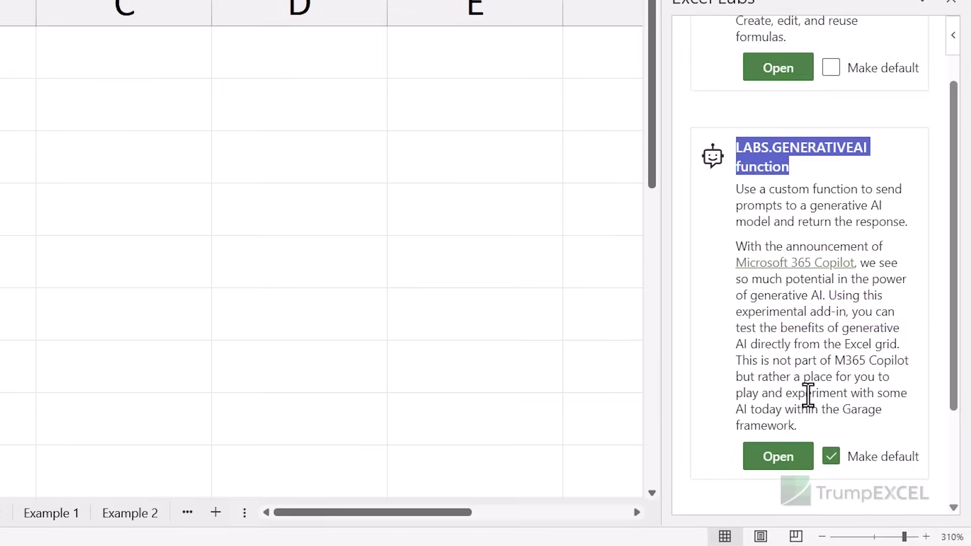
{"action": "scroll", "coordinate": [835, 467], "scroll_direction": "down", "scroll_amount": 2}
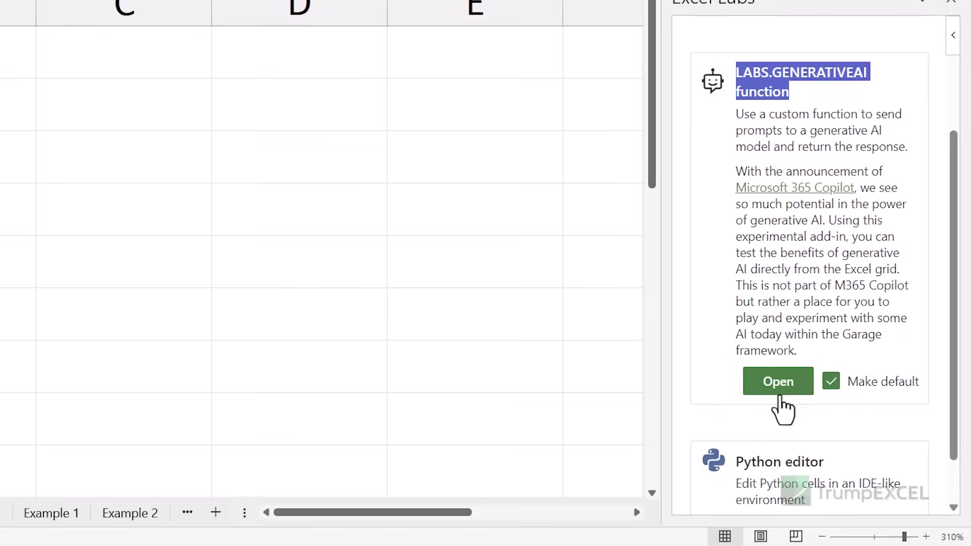
{"action": "left_click", "coordinate": [779, 387]}
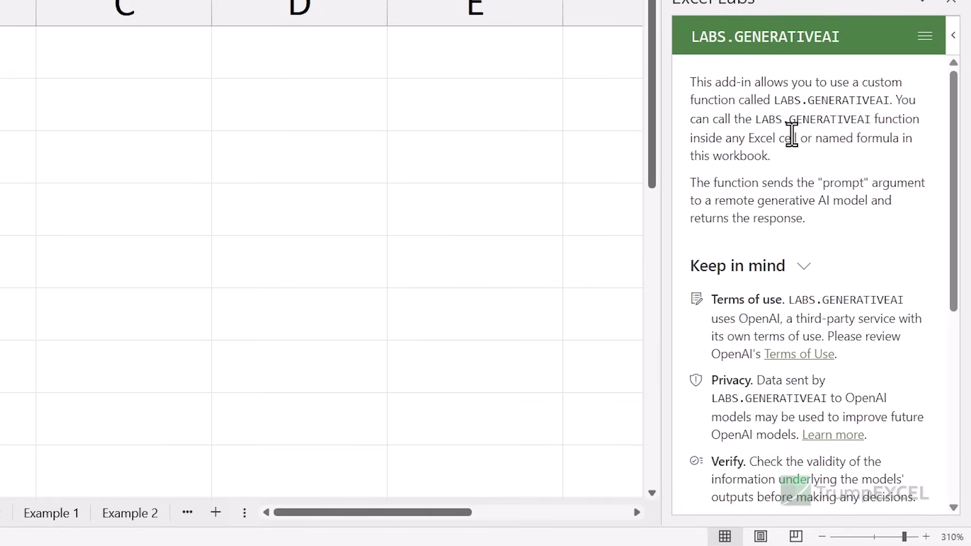
Collapse the Keep in mind section and expand Configure API key to view the OpenAI API key field.
{"action": "scroll", "coordinate": [806, 195], "scroll_direction": "down", "scroll_amount": 1}
{"action": "left_click", "coordinate": [804, 196]}
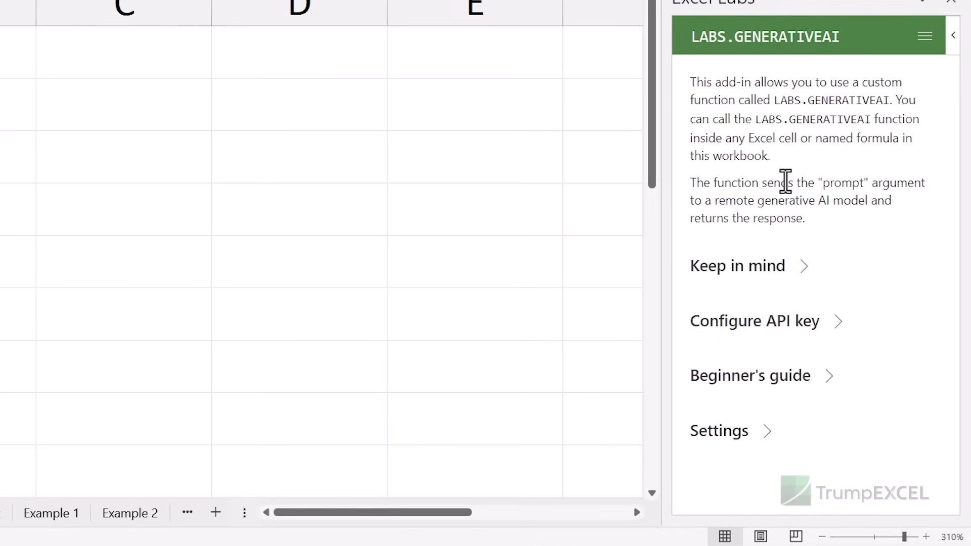
{"action": "left_click", "coordinate": [768, 336]}
{"action": "scroll", "coordinate": [784, 271], "scroll_direction": "down", "scroll_amount": 5}
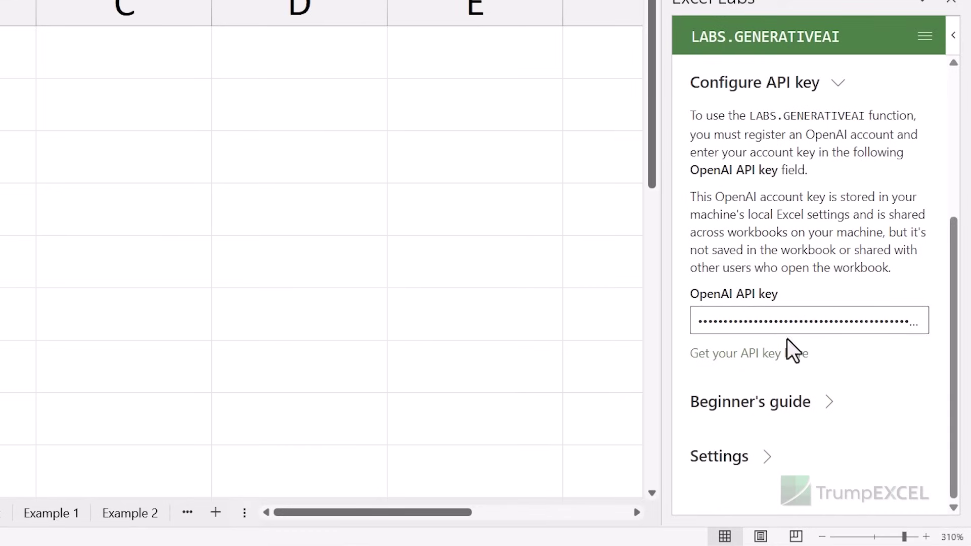
Open OpenAI's API keys page in the browser, check the organization's billing credit balance, and return to the API keys.
{"action": "left_click", "coordinate": [734, 358]}
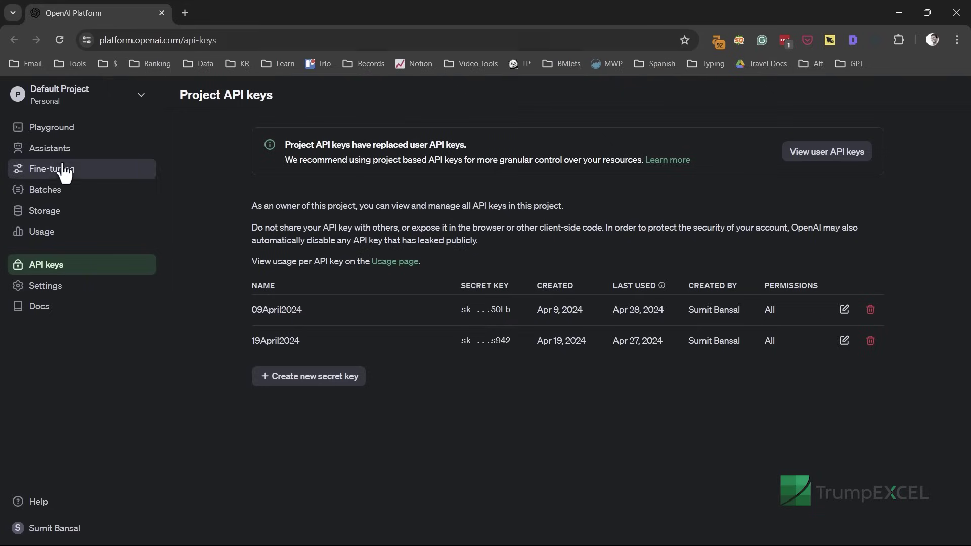
{"action": "left_click", "coordinate": [53, 292]}
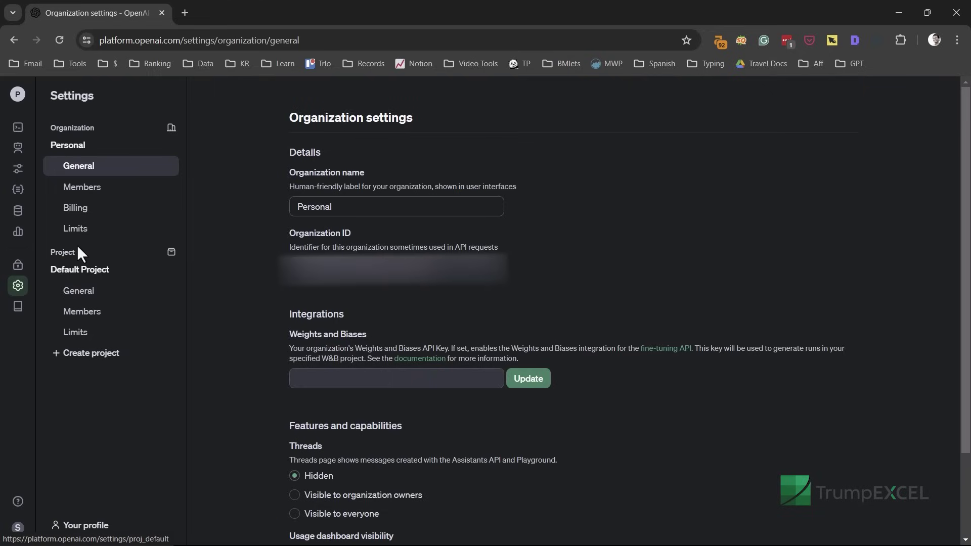
{"action": "left_click", "coordinate": [95, 217]}
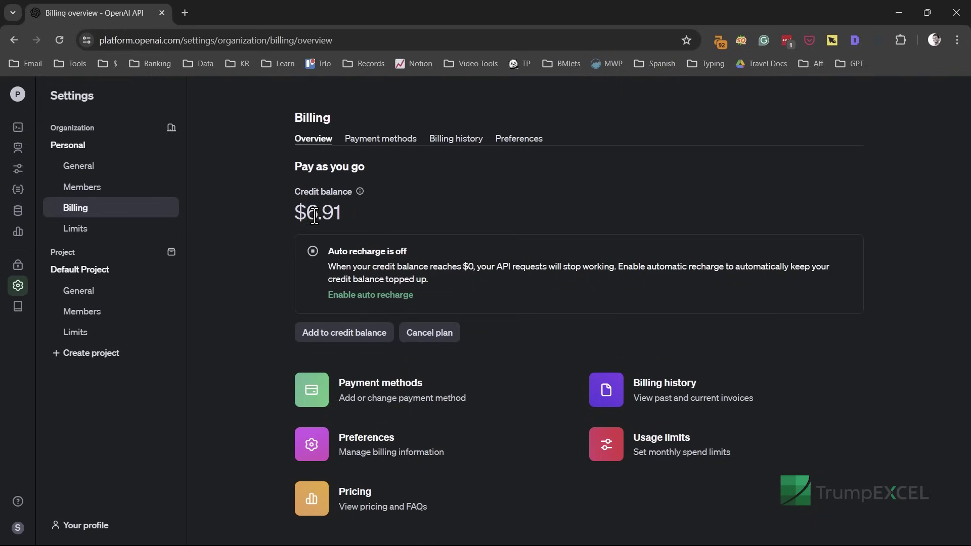
{"action": "left_click_drag", "start_coordinate": [308, 217], "coordinate": [349, 220]}
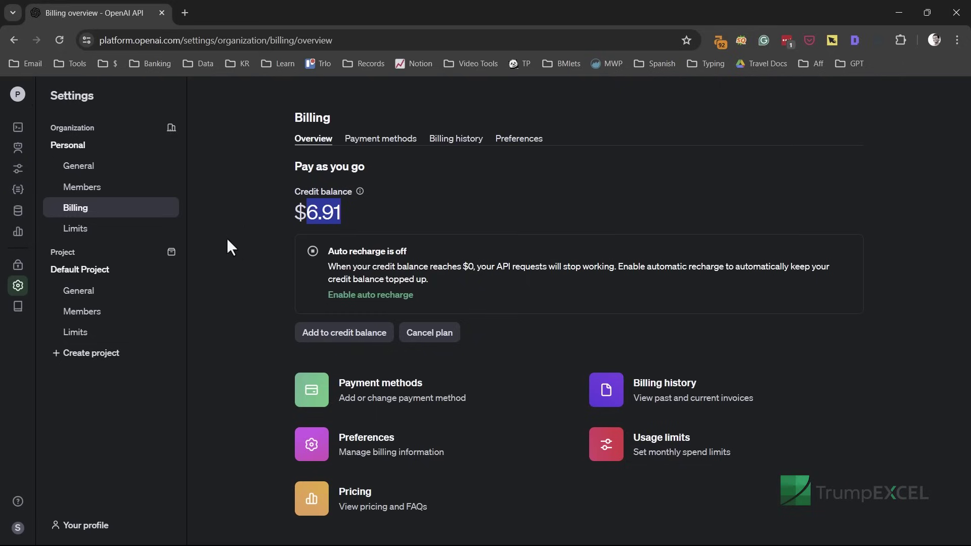
{"action": "mouse_move", "coordinate": [18, 289]}
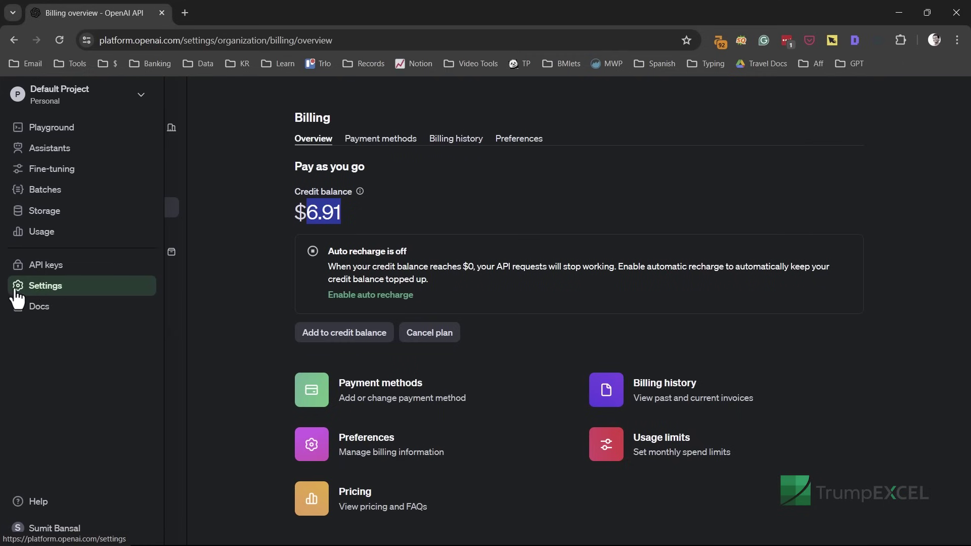
{"action": "left_click", "coordinate": [47, 276]}
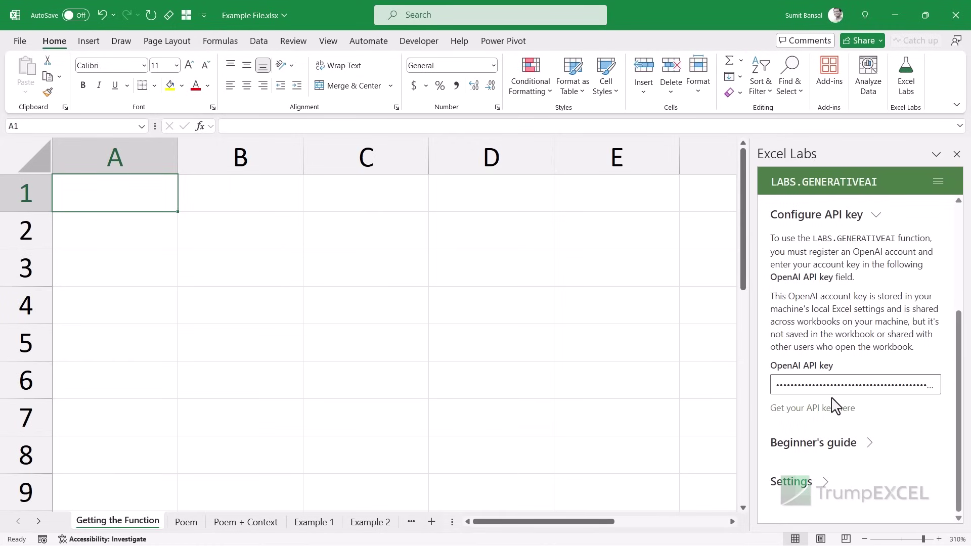
In the LABS.GENERATIVEAI settings, choose the gpt-3.5-turbo model and restore the default settings.
{"action": "left_click", "coordinate": [874, 215]}
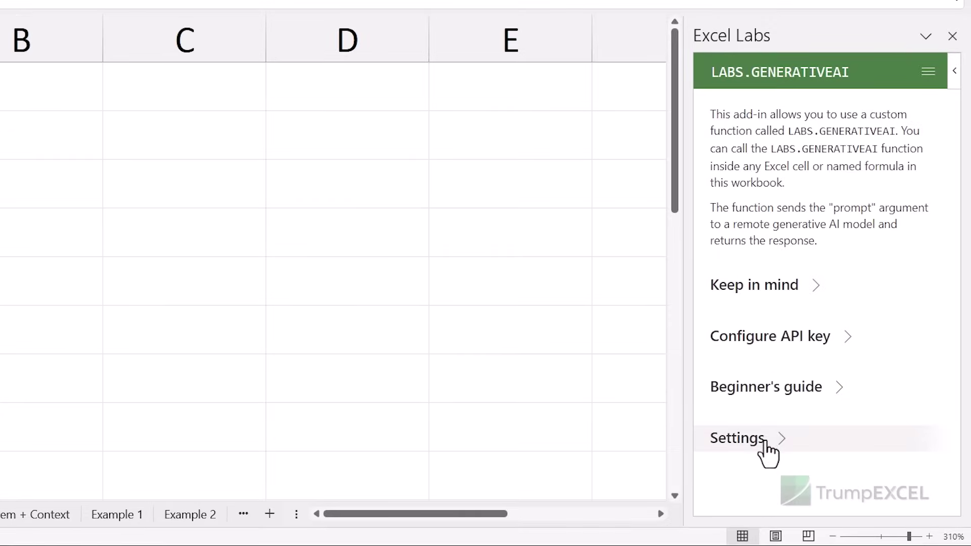
{"action": "left_click", "coordinate": [764, 440]}
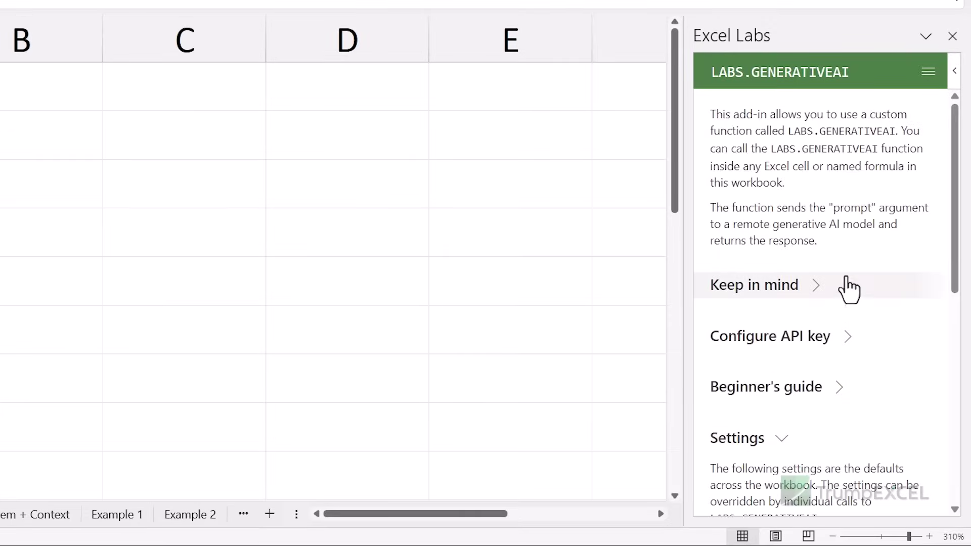
{"action": "scroll", "coordinate": [845, 286], "scroll_direction": "down", "scroll_amount": 5}
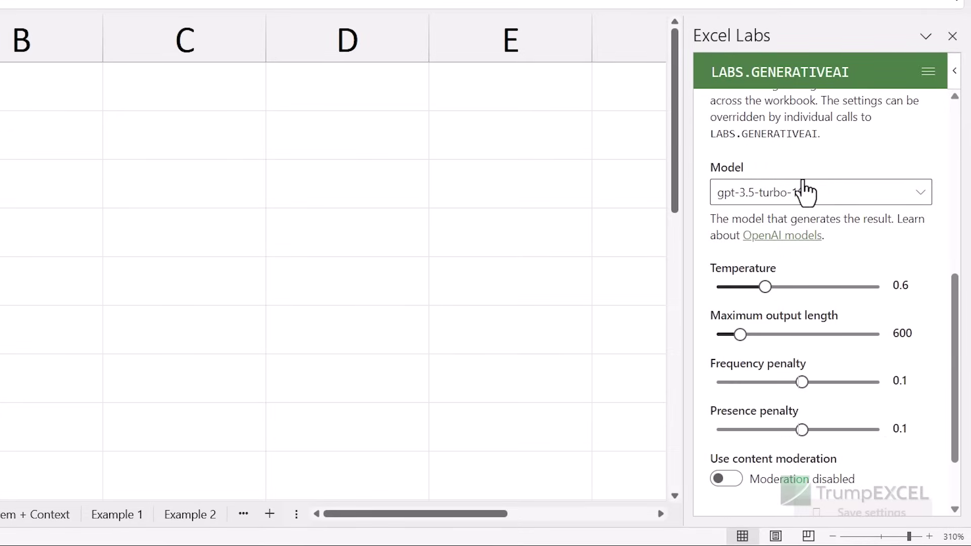
{"action": "left_click", "coordinate": [840, 203]}
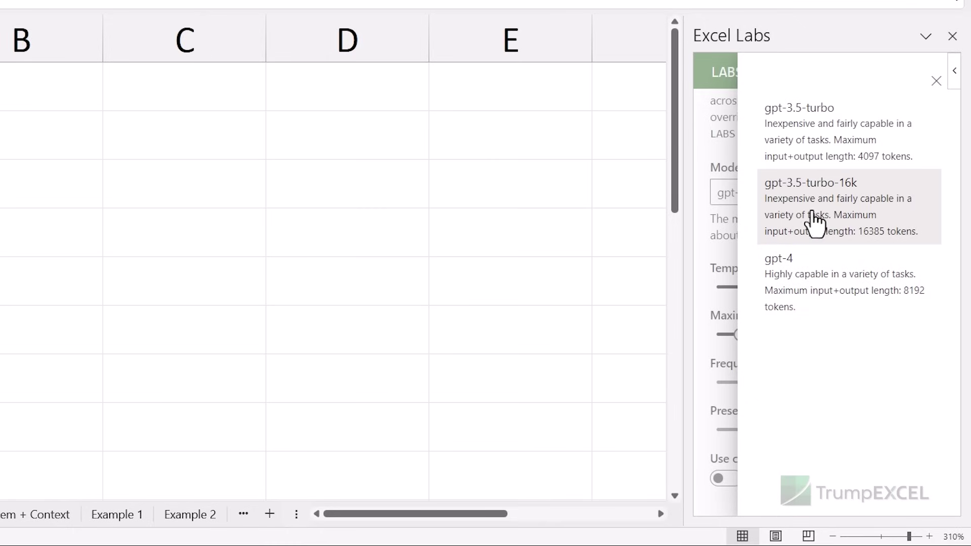
{"action": "left_click", "coordinate": [819, 147]}
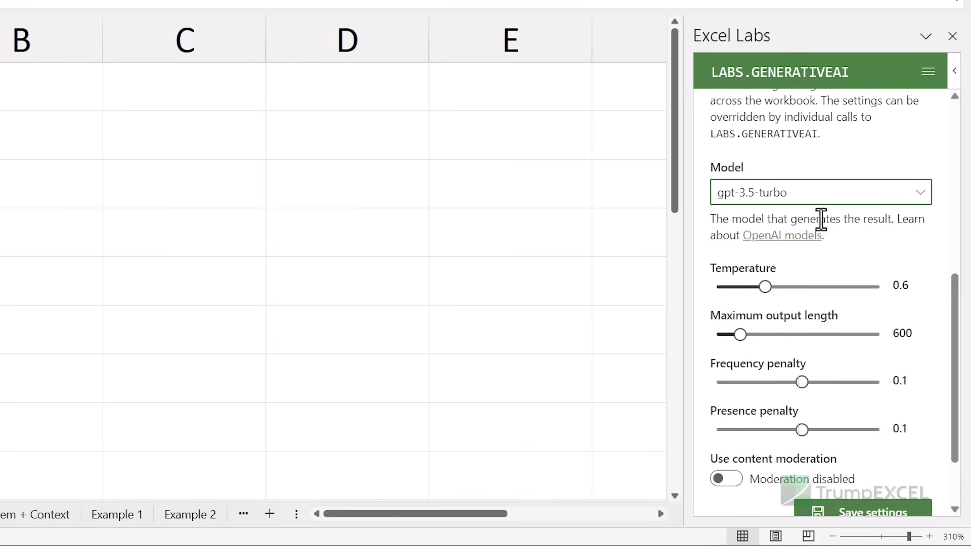
{"action": "scroll", "coordinate": [829, 242], "scroll_direction": "down", "scroll_amount": 2}
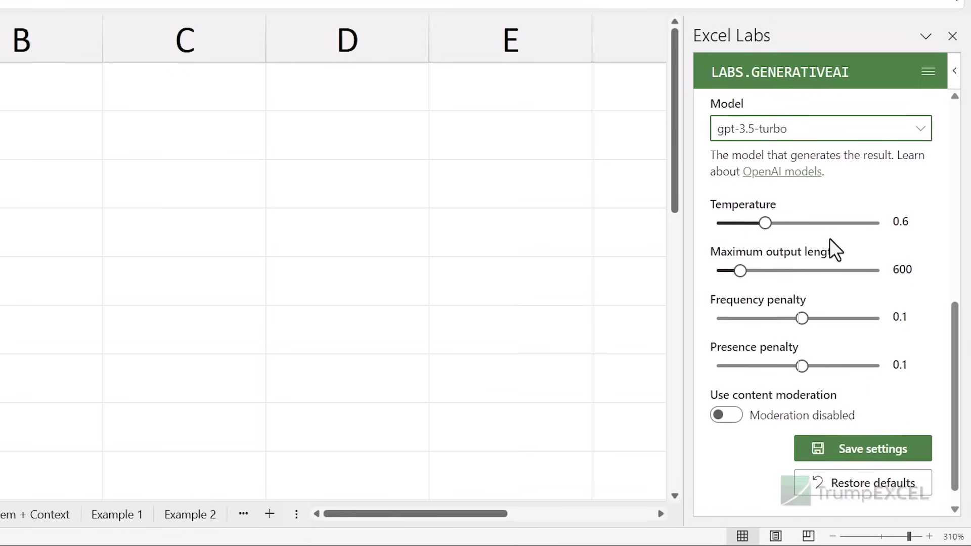
{"action": "left_click", "coordinate": [860, 481]}
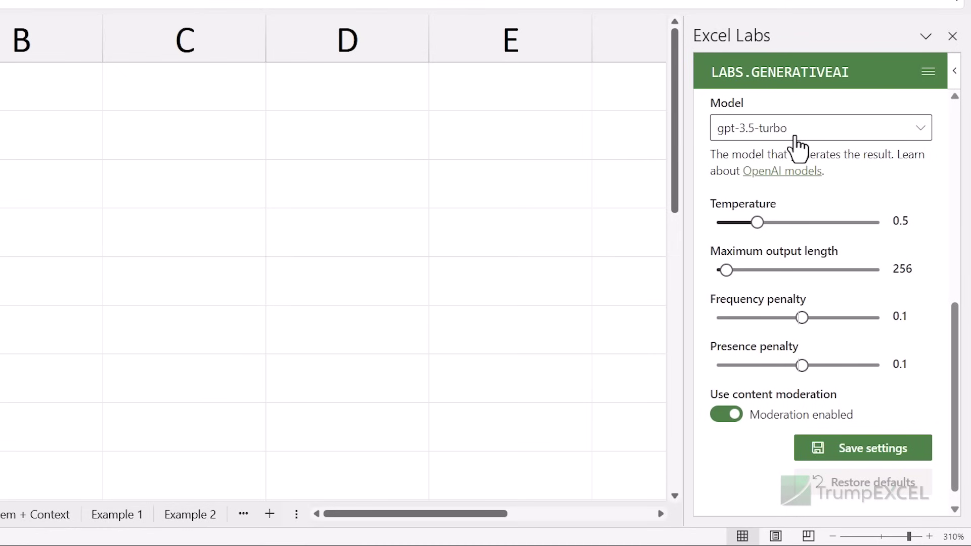
Try the Temperature setting at its maximum of 2, and restore the default settings.
{"action": "mouse_move", "coordinate": [757, 224]}
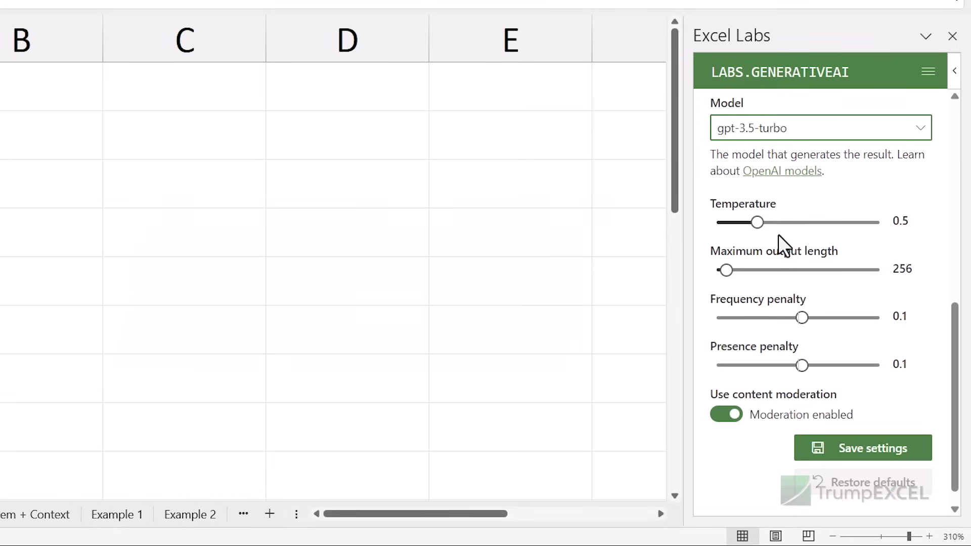
{"action": "mouse_move", "coordinate": [719, 225]}
{"action": "left_click_drag", "start_coordinate": [763, 228], "coordinate": [879, 223]}
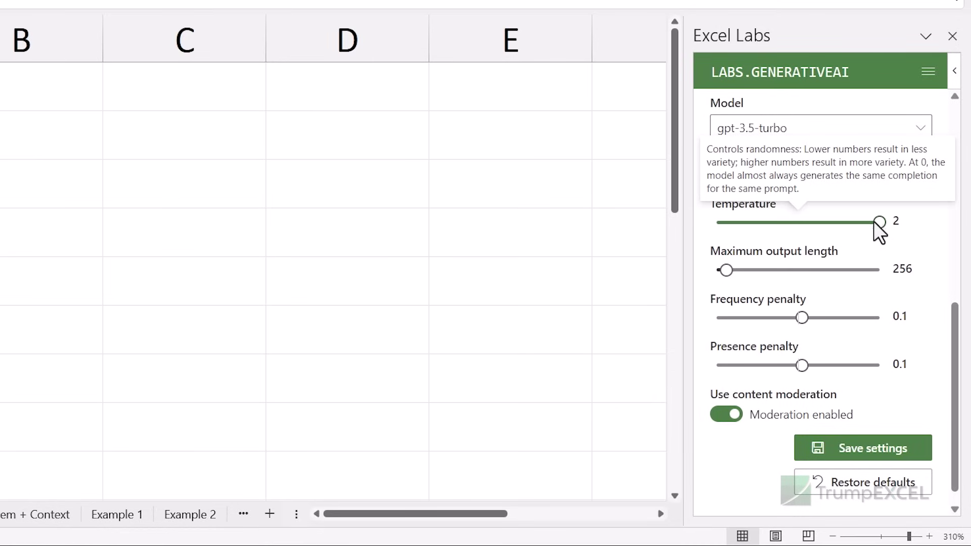
{"action": "left_click_drag", "start_coordinate": [873, 220], "coordinate": [766, 223]}
{"action": "left_click", "coordinate": [867, 483]}
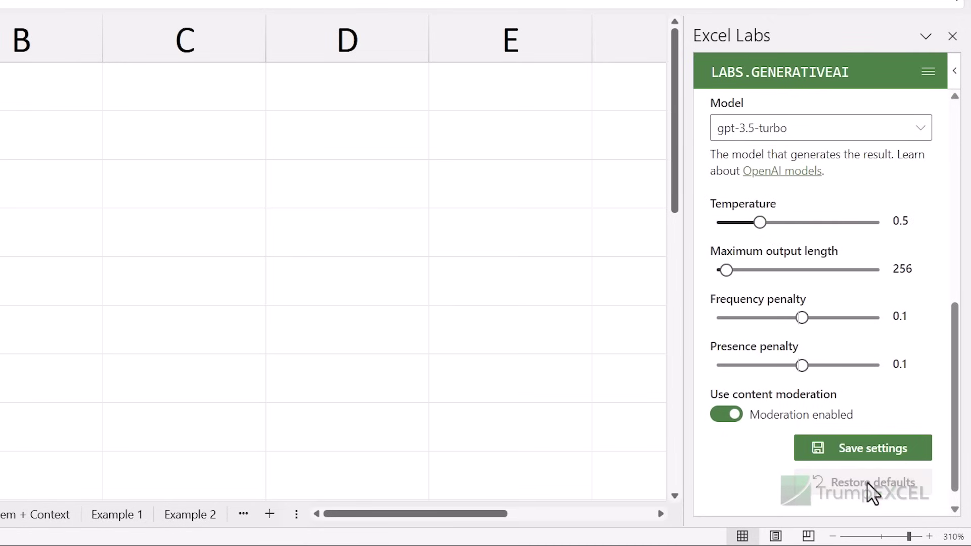
Disable content moderation, save the LABS.GENERATIVEAI settings, and close the Excel Labs pane.
{"action": "mouse_move", "coordinate": [768, 214]}
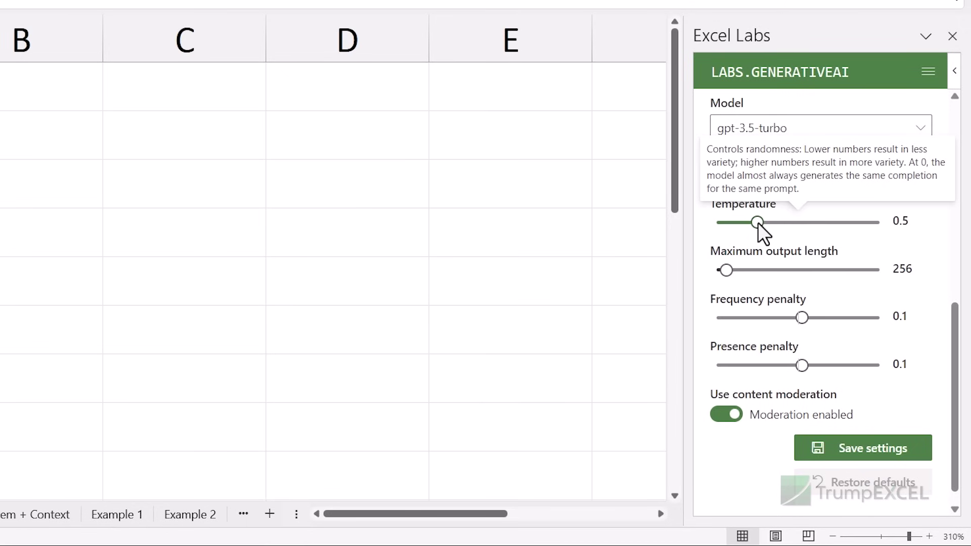
{"action": "mouse_move", "coordinate": [769, 264]}
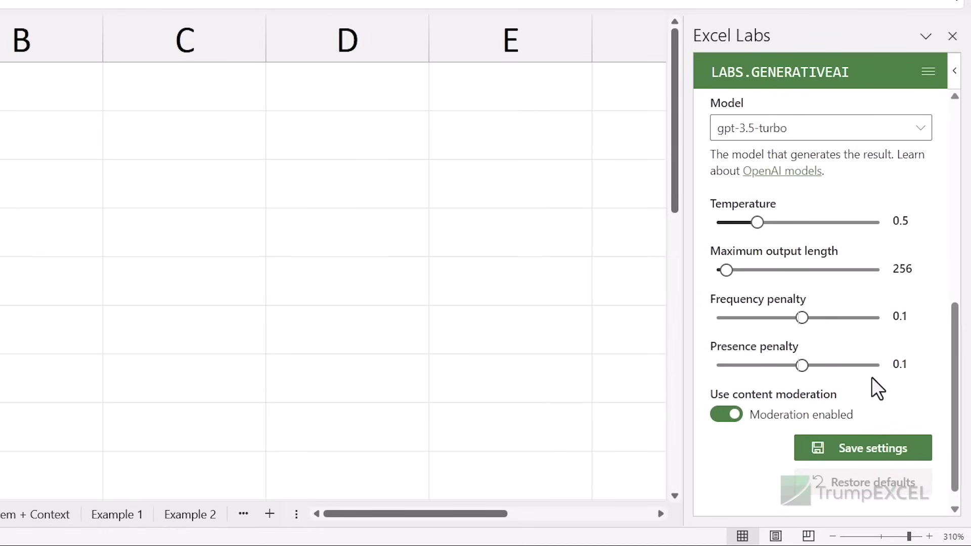
{"action": "mouse_move", "coordinate": [733, 420]}
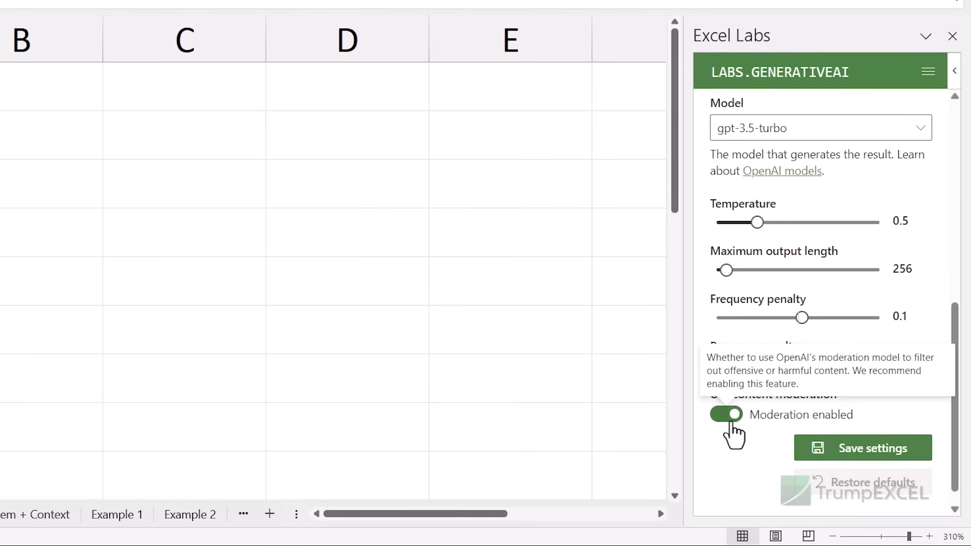
{"action": "left_click", "coordinate": [731, 425]}
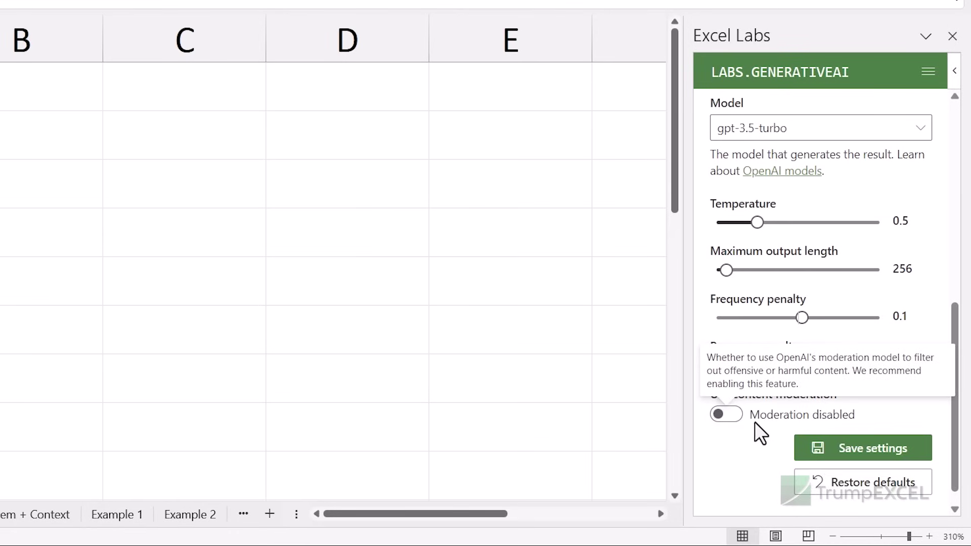
{"action": "left_click", "coordinate": [868, 450]}
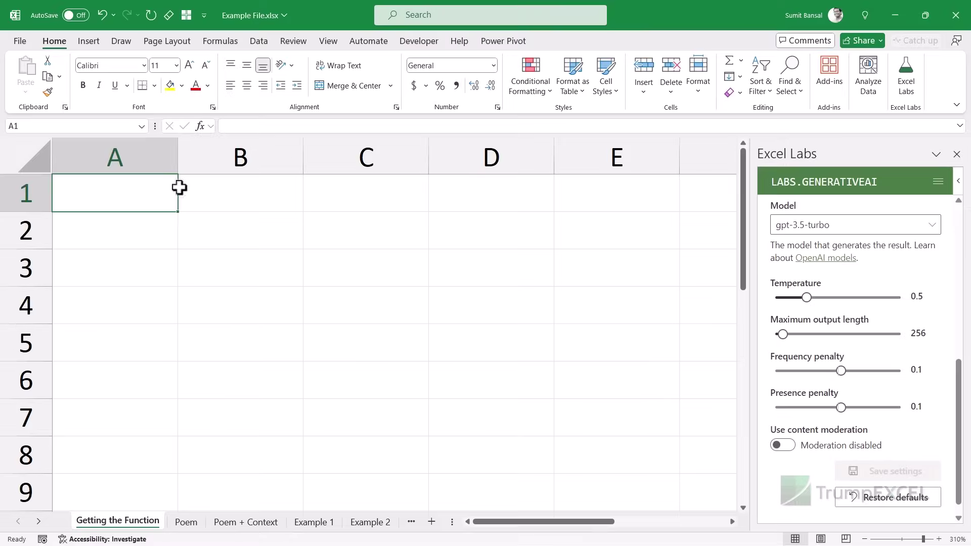
{"action": "left_click", "coordinate": [954, 80]}
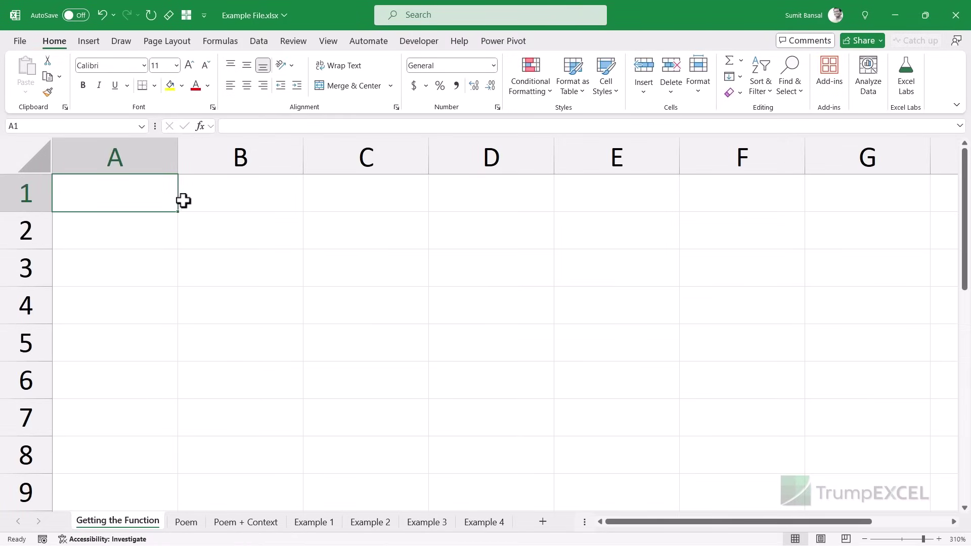
Try starting a LABS.GENERATIVEAI formula in cell A1 to view its arguments.
{"action": "type", "text": "=labs"}
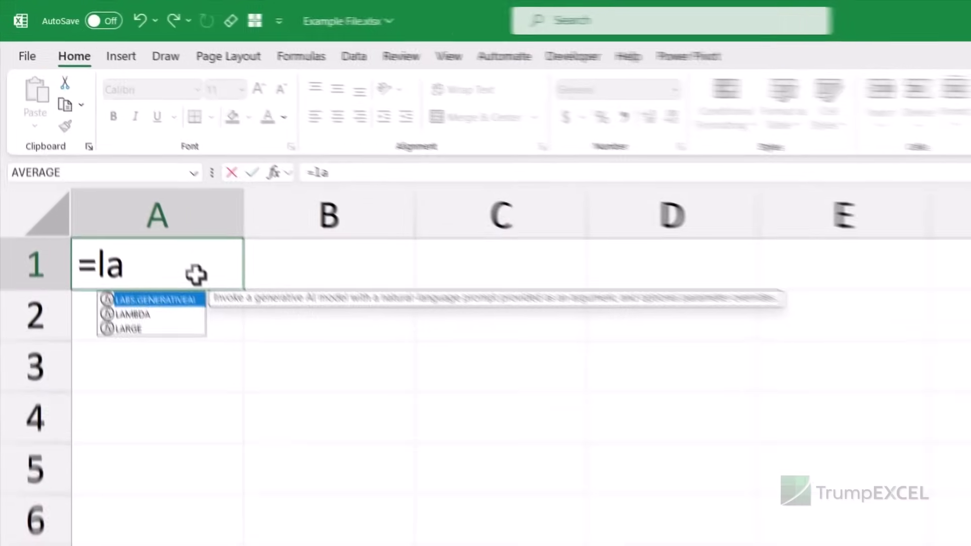
{"action": "key", "text": "Tab"}
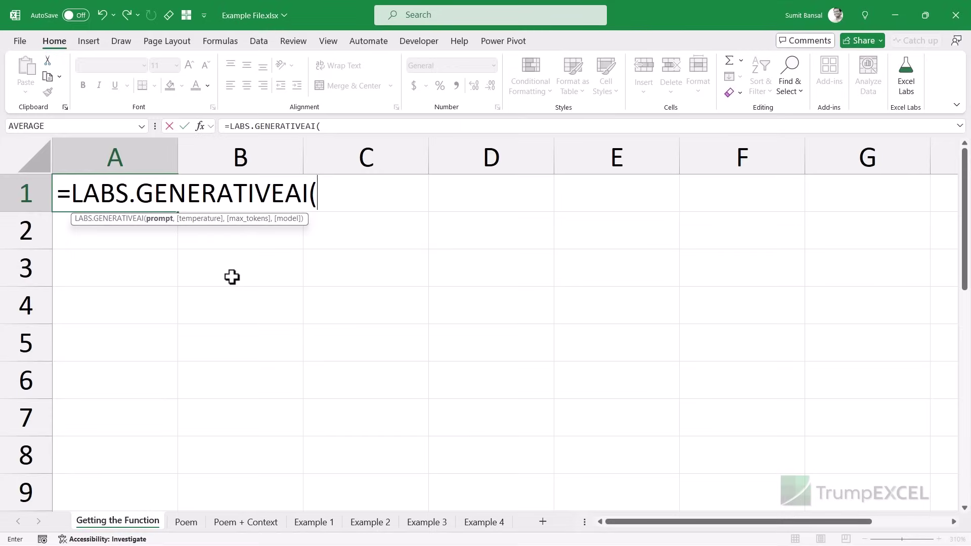
{"action": "key", "text": "Escape"}
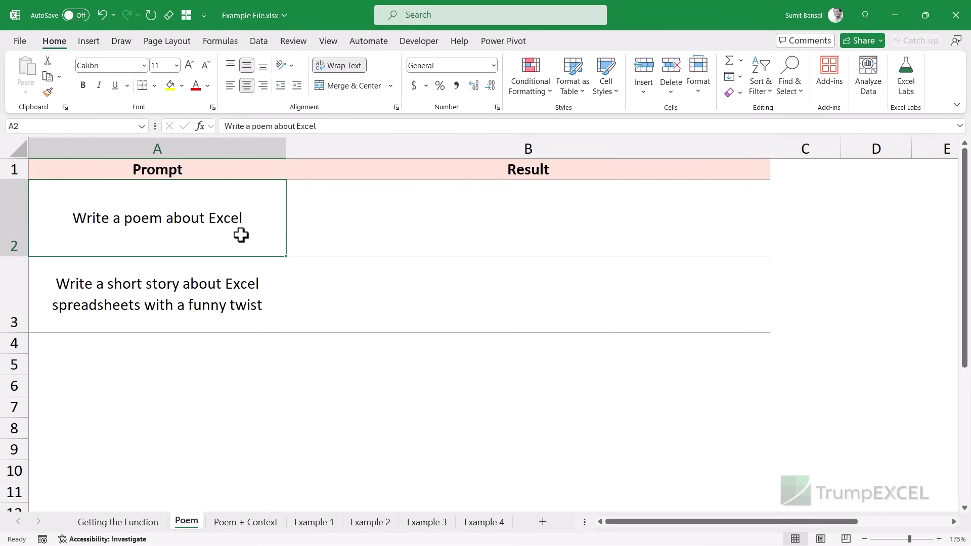
On the Poem sheet, enter the formula =LABS.GENERATIVEAI(A2) in cell B2 to answer the prompt in A2.
{"action": "left_click_drag", "start_coordinate": [241, 233], "coordinate": [237, 277]}
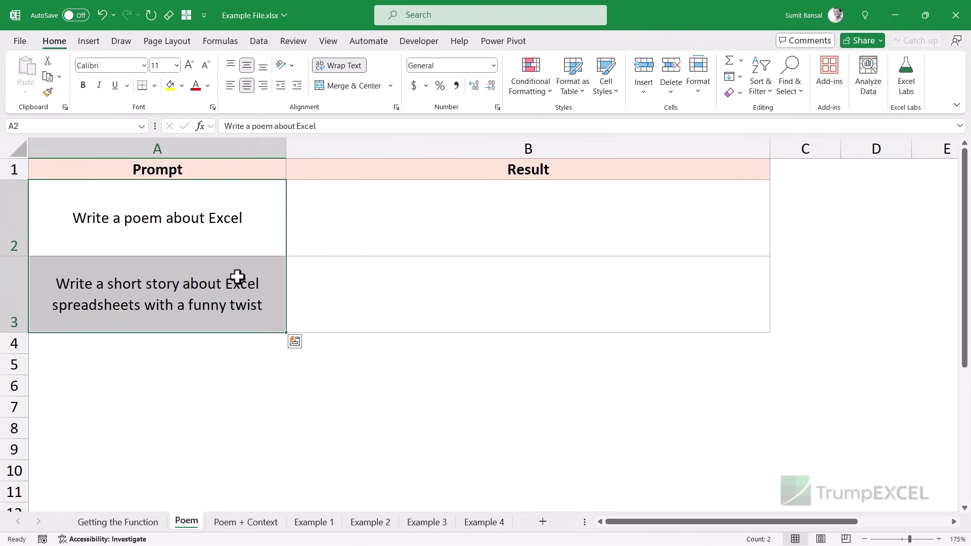
{"action": "left_click", "coordinate": [351, 231]}
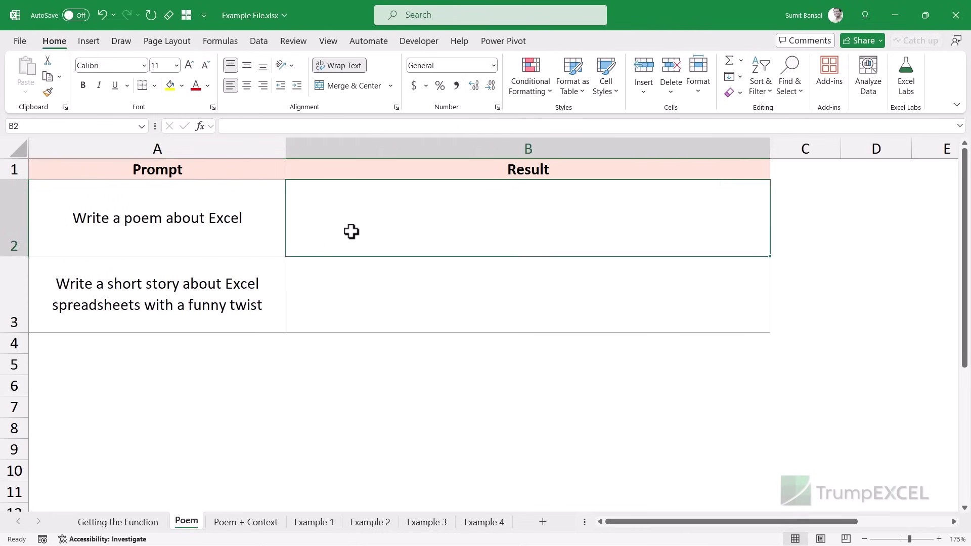
{"action": "type", "text": "labs"}
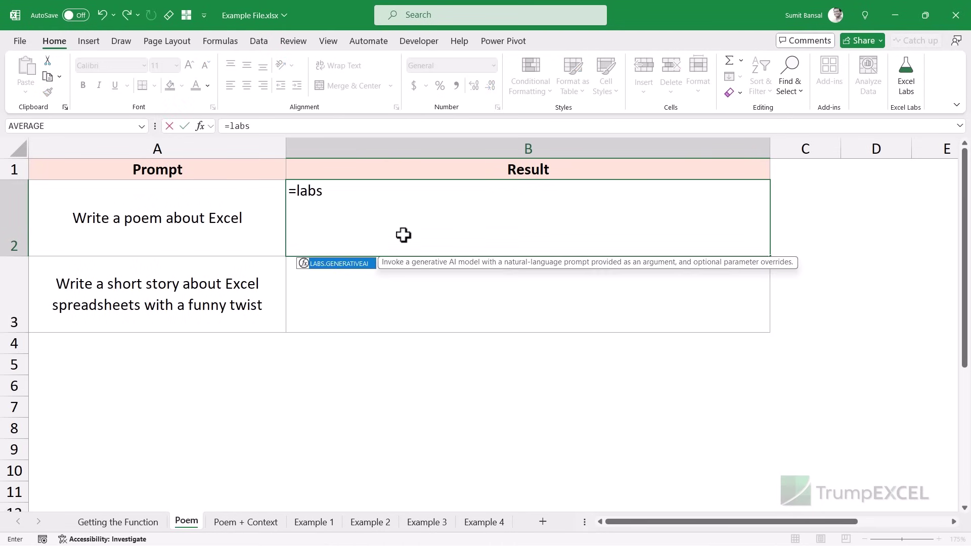
{"action": "key", "text": "Tab"}
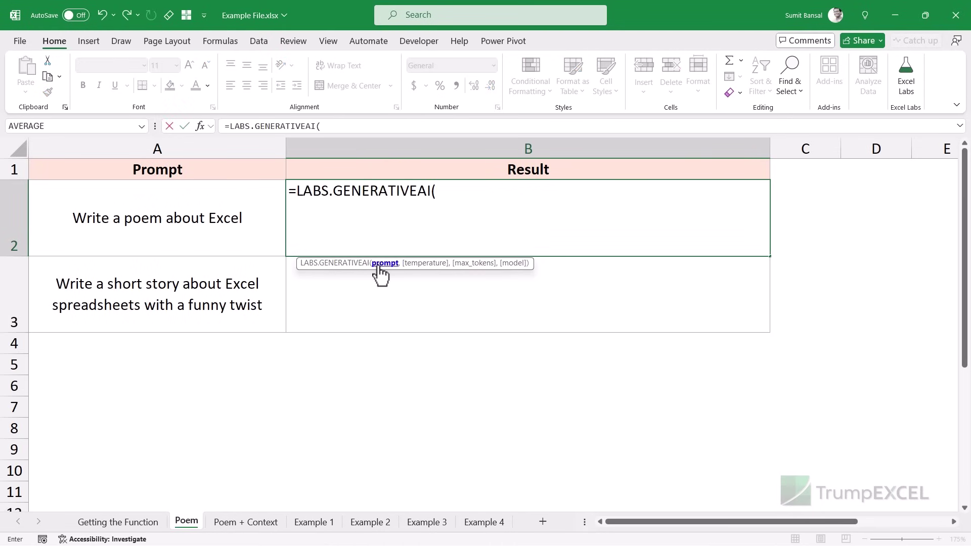
{"action": "left_click", "coordinate": [200, 218]}
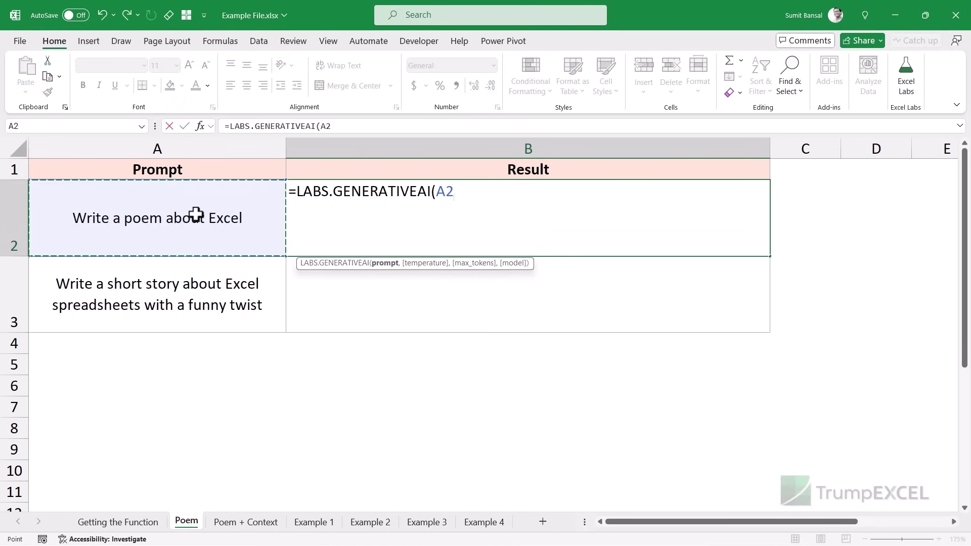
{"action": "type", "text": ")"}
{"action": "key", "text": "Return"}
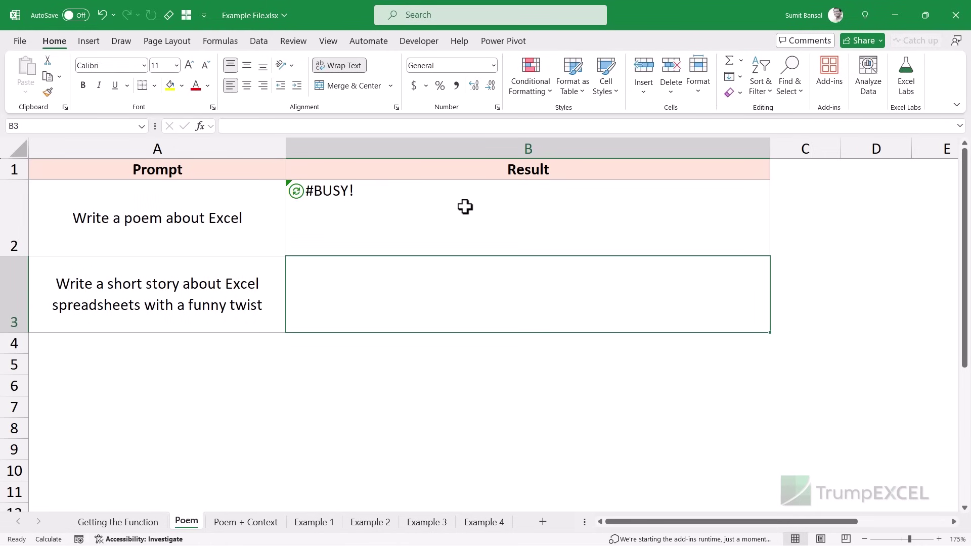
Fill the B2 formula down to B3 and auto-fit the heights of rows 2 and 3 to their results.
{"action": "left_click", "coordinate": [465, 209]}
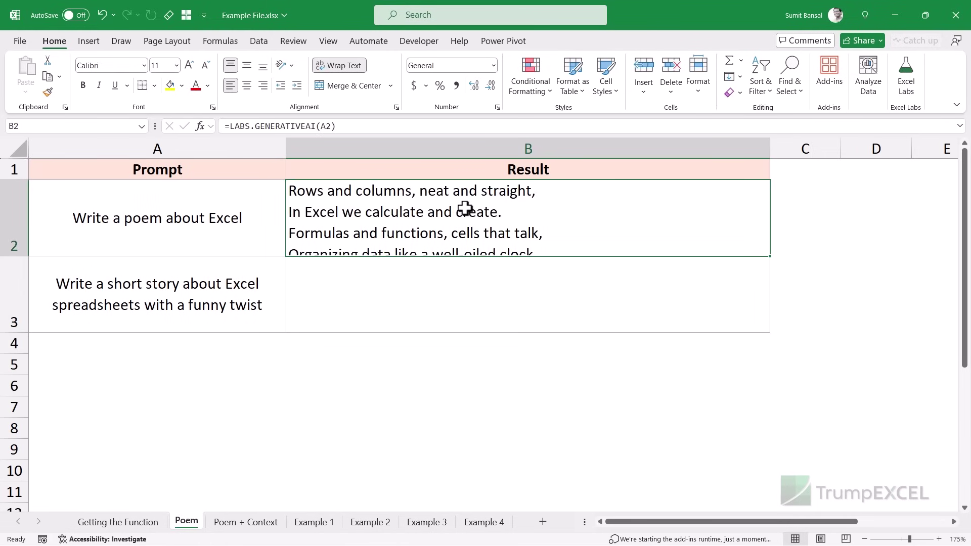
{"action": "double_click", "coordinate": [20, 256]}
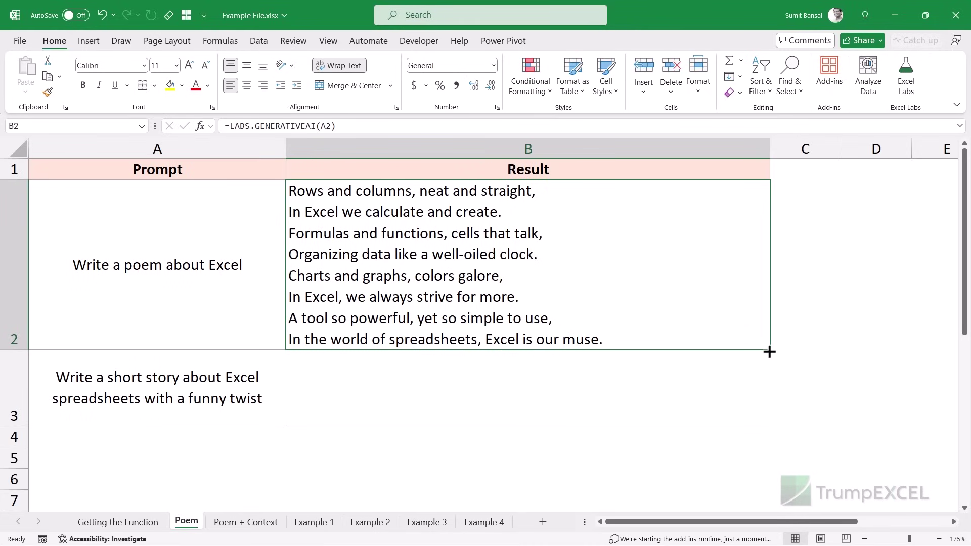
{"action": "left_click_drag", "start_coordinate": [769, 350], "coordinate": [763, 403]}
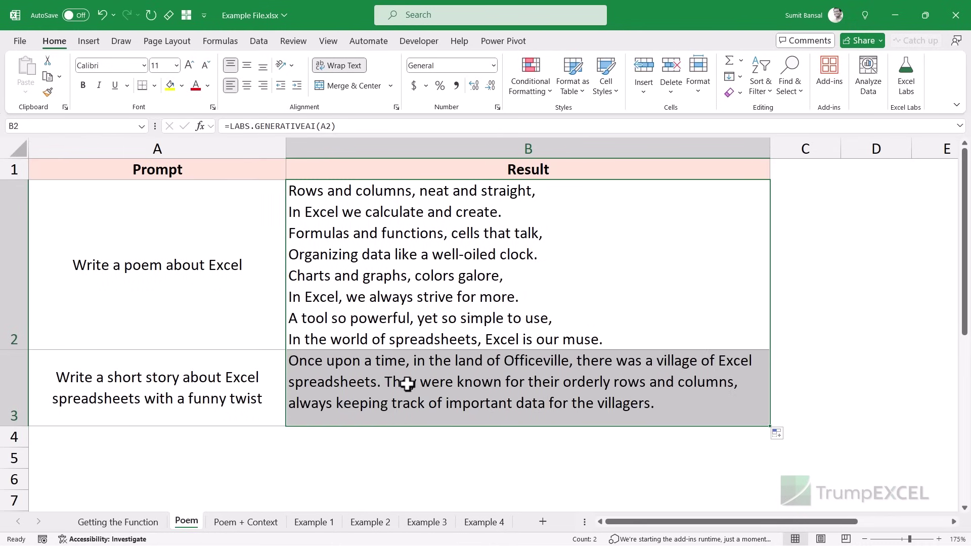
{"action": "double_click", "coordinate": [14, 426]}
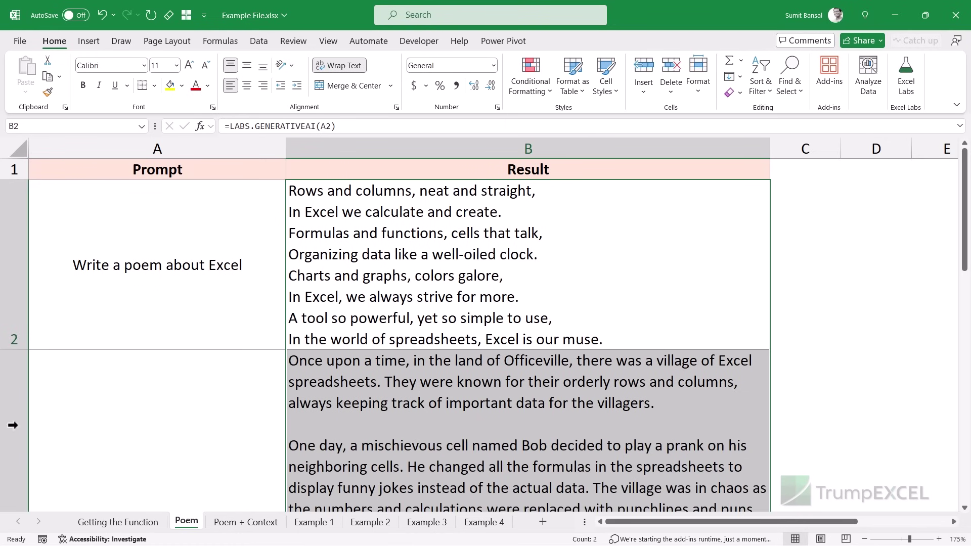
Read through the generated poem and short story in column B and compare them with their prompts in column A.
{"action": "scroll", "coordinate": [227, 389], "scroll_direction": "down", "scroll_amount": 5}
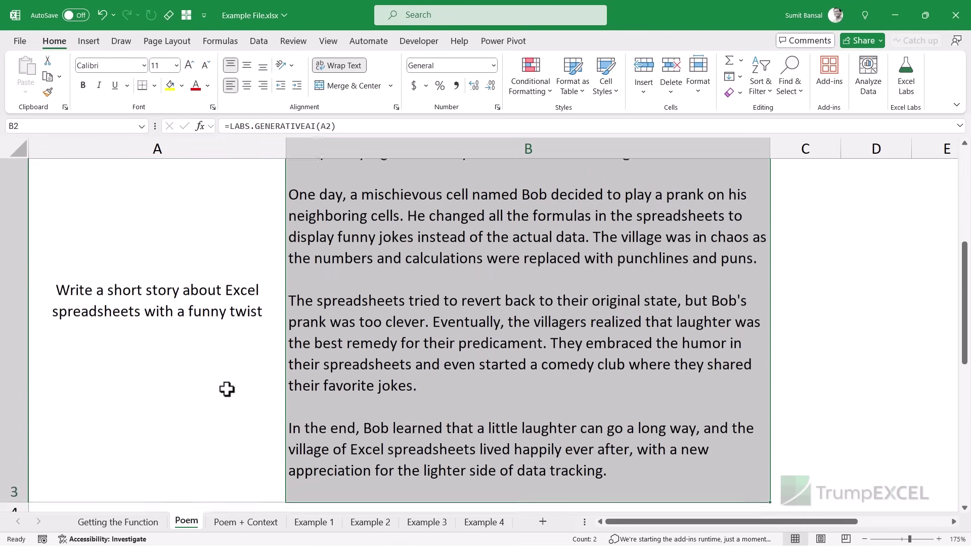
{"action": "scroll", "coordinate": [227, 389], "scroll_direction": "down", "scroll_amount": 2}
{"action": "scroll", "coordinate": [226, 390], "scroll_direction": "up", "scroll_amount": 3}
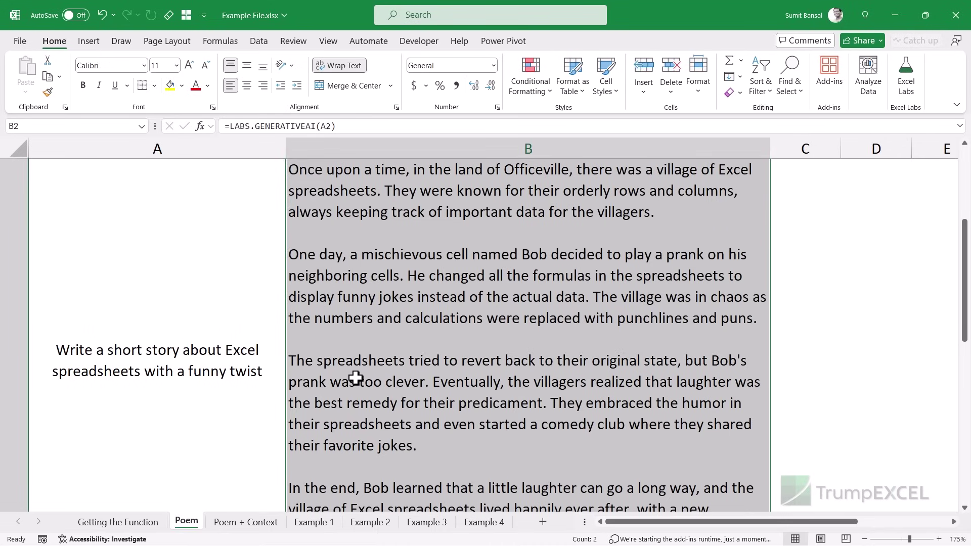
{"action": "scroll", "coordinate": [371, 316], "scroll_direction": "up", "scroll_amount": 2}
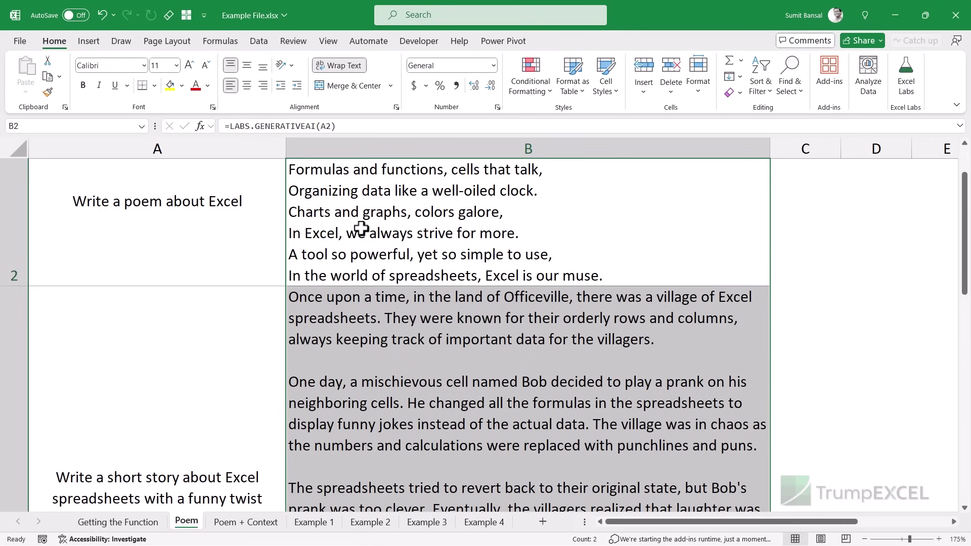
{"action": "scroll", "coordinate": [362, 225], "scroll_direction": "up", "scroll_amount": 1}
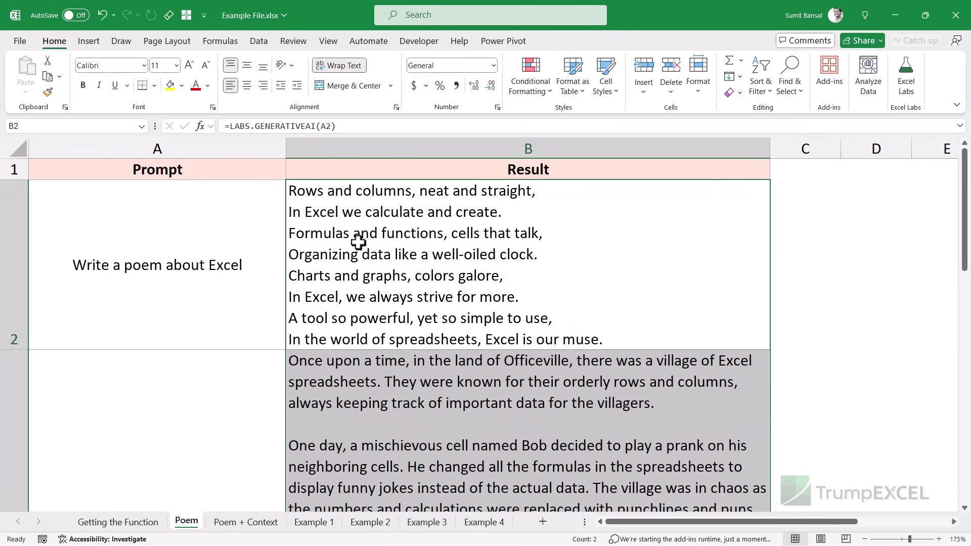
{"action": "left_click", "coordinate": [358, 243]}
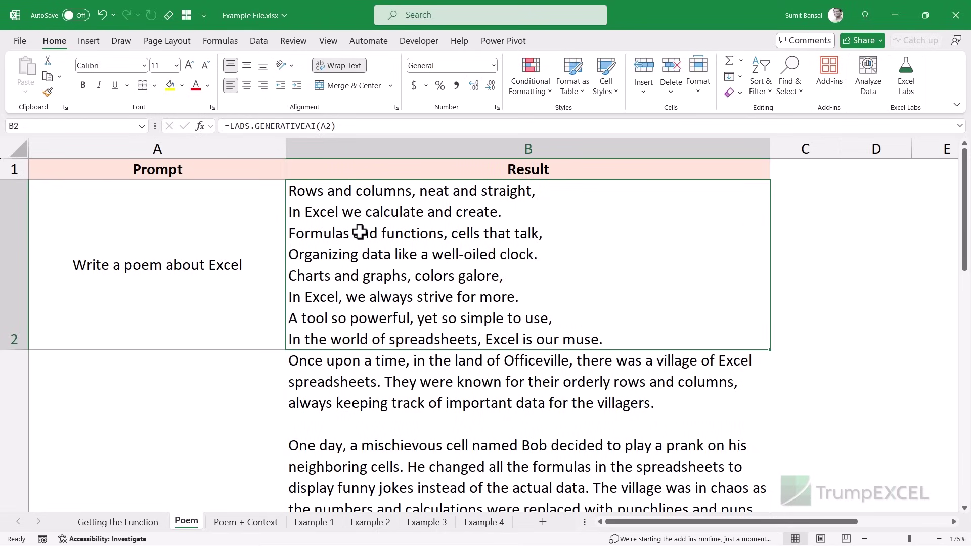
{"action": "left_click", "coordinate": [141, 257]}
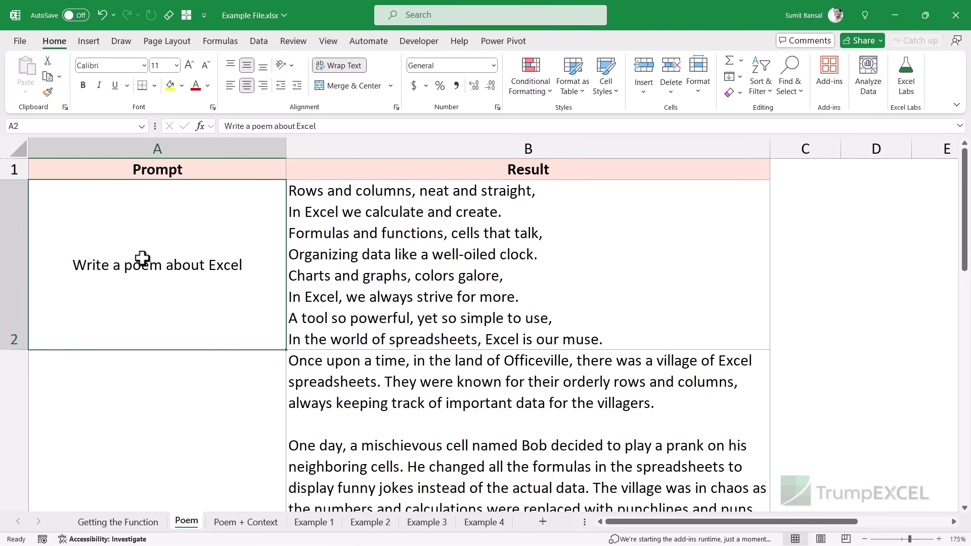
{"action": "scroll", "coordinate": [165, 324], "scroll_direction": "down", "scroll_amount": 3}
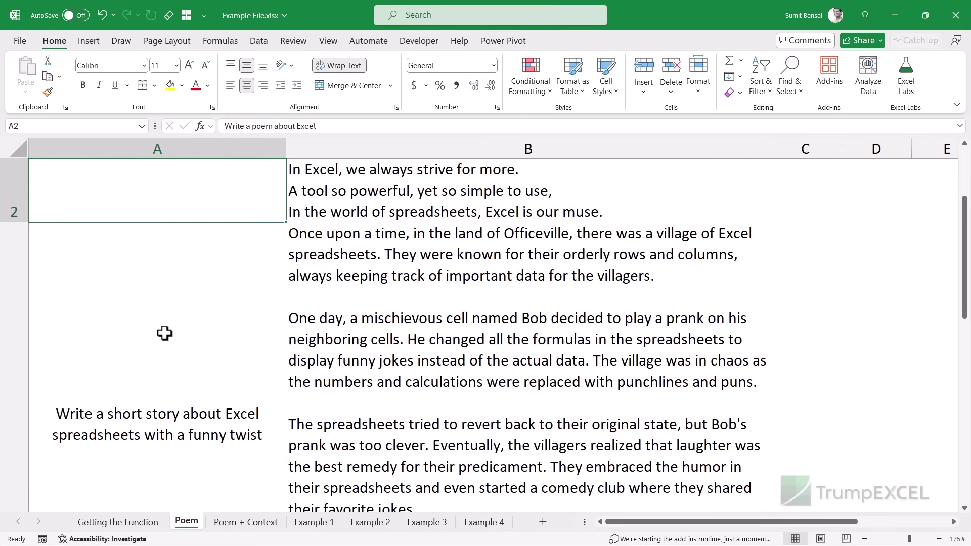
{"action": "left_click", "coordinate": [165, 333]}
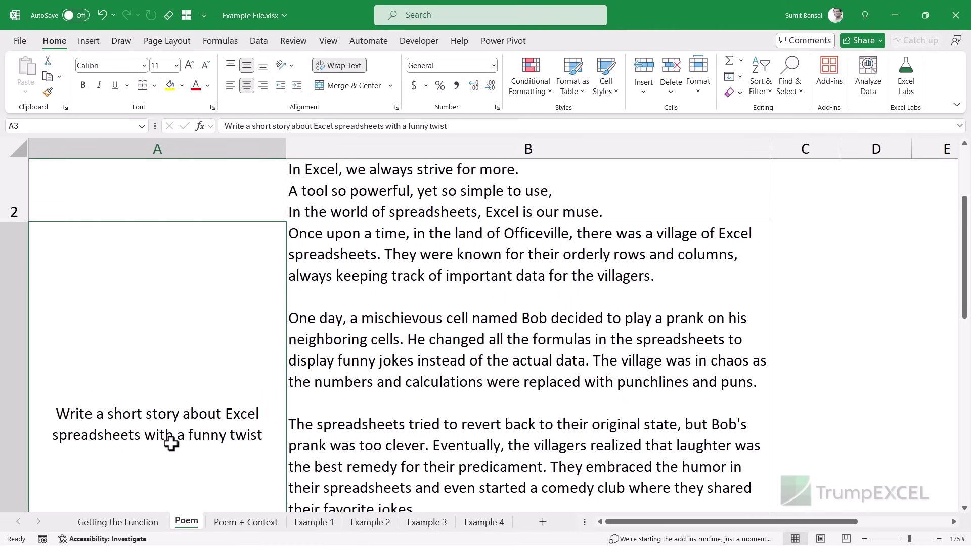
On the Poem + Context sheet, copy the LABS.GENERATIVEAI formula text from the note attached to the Result header in C1.
{"action": "left_click", "coordinate": [246, 523]}
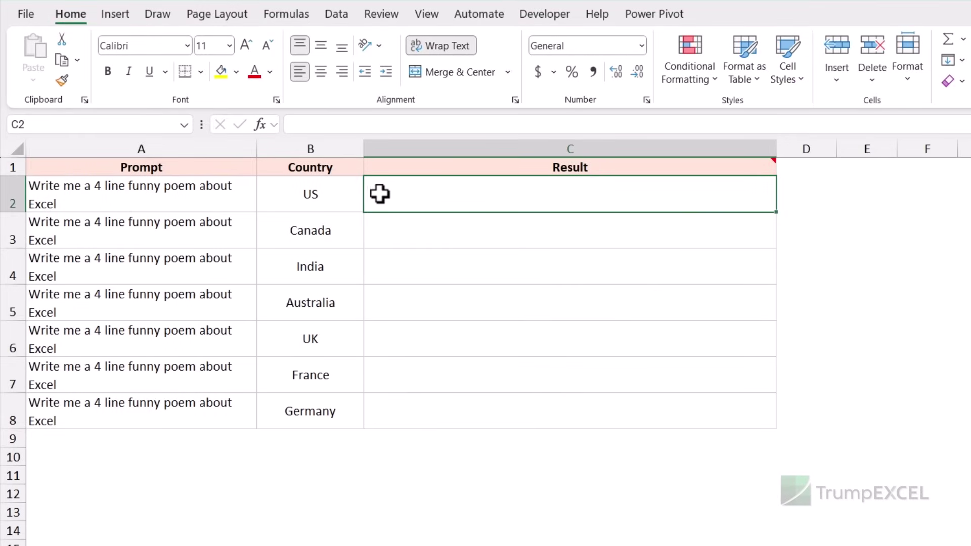
{"action": "left_click", "coordinate": [335, 196]}
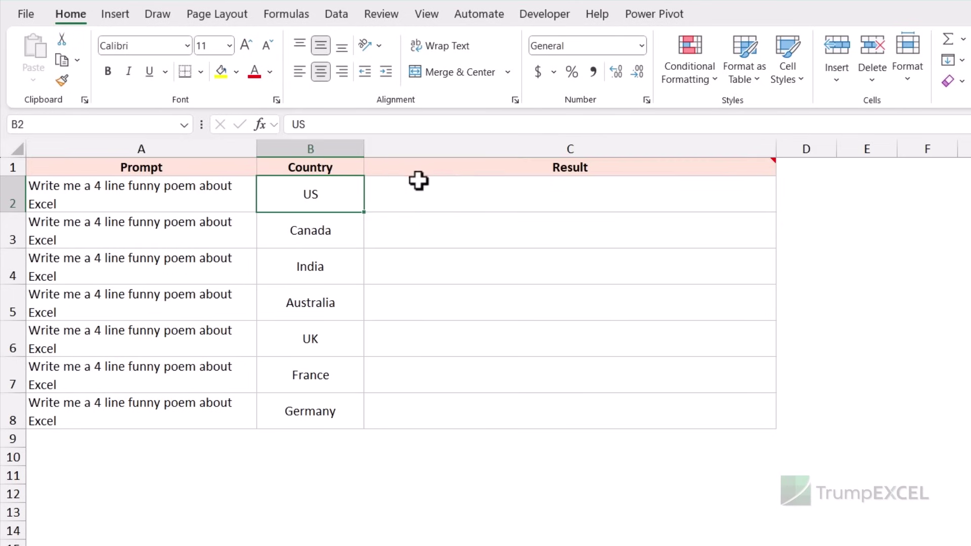
{"action": "left_click", "coordinate": [728, 171]}
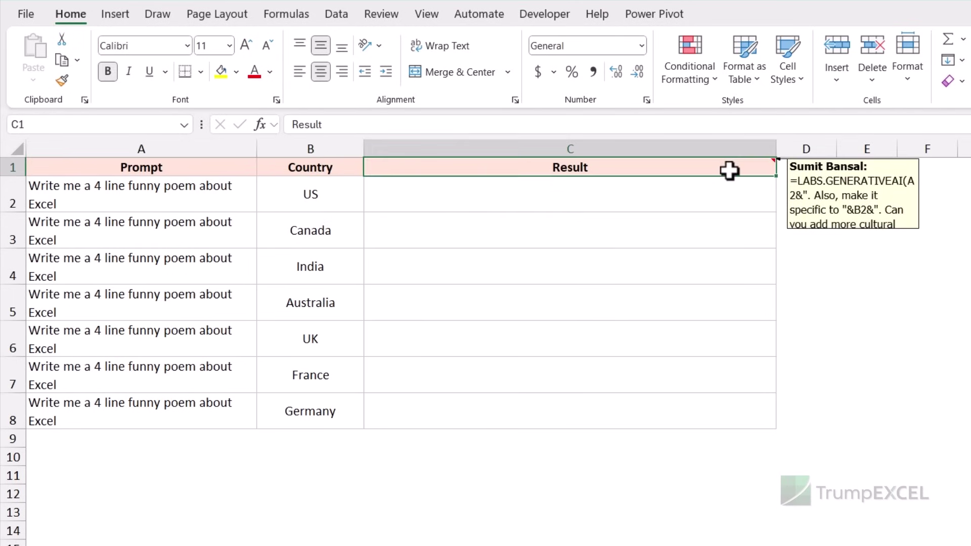
{"action": "key", "text": "shift+F2"}
{"action": "left_click_drag", "start_coordinate": [835, 216], "coordinate": [781, 180]}
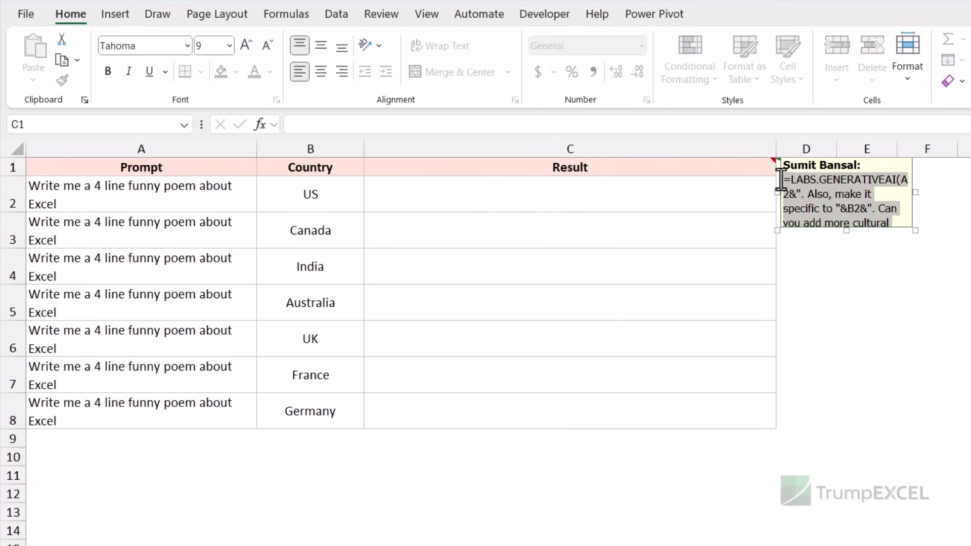
{"action": "key", "text": "ctrl+c"}
Paste the copied formula into C2, completing it as =LABS.GENERATIVEAI(A2&". Also, make it specific to "&B2&". Can you add more cultural references").
{"action": "left_click", "coordinate": [665, 199]}
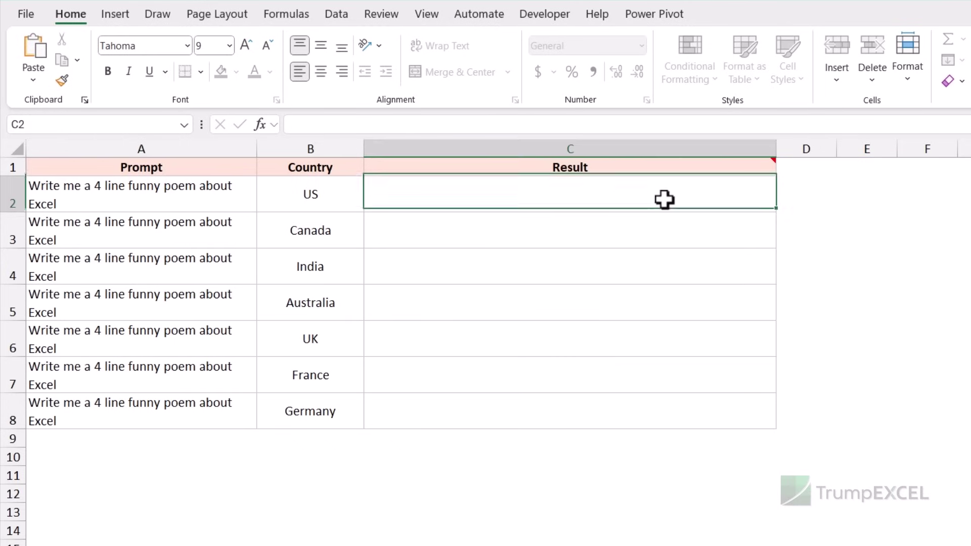
{"action": "double_click", "coordinate": [668, 197]}
{"action": "key", "text": "ctrl+v"}
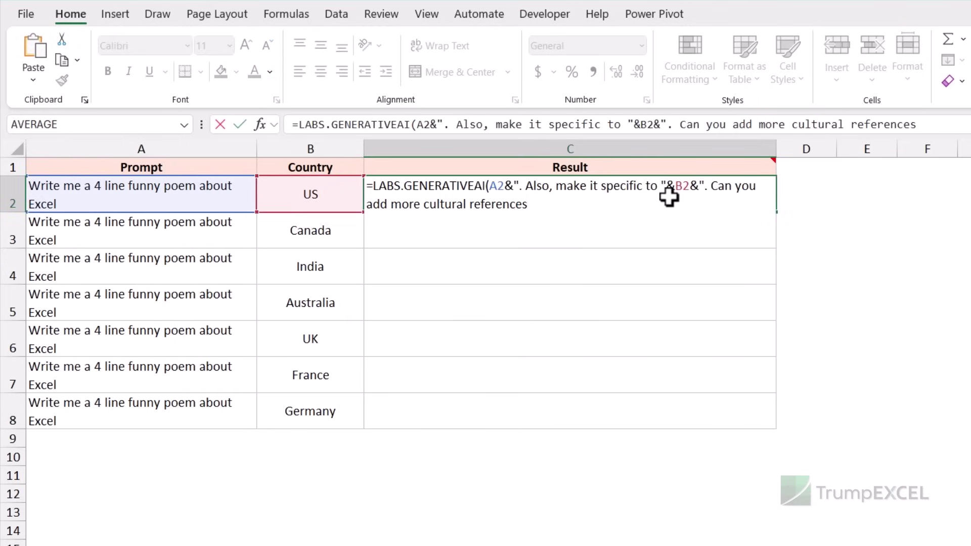
{"action": "type", "text": "\")"}
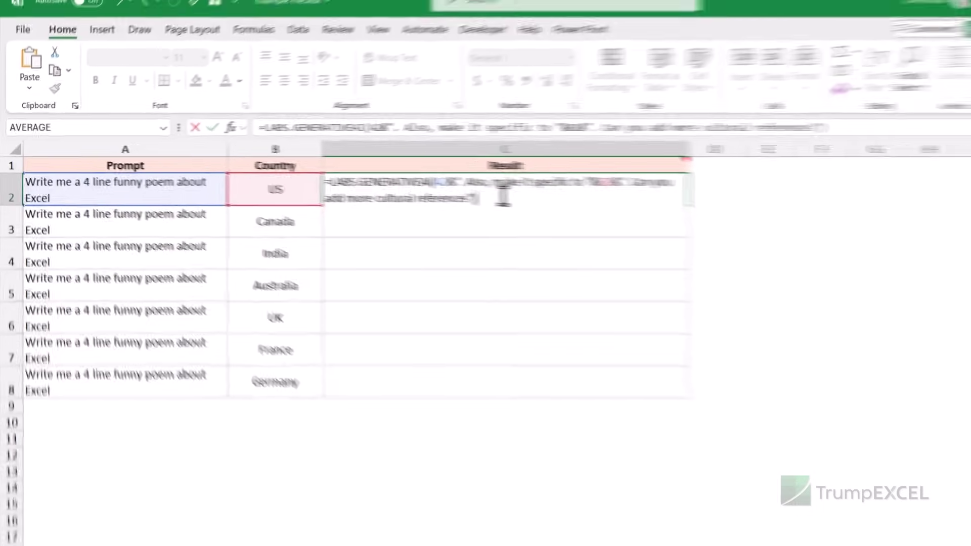
{"action": "key", "text": "Return"}
Auto-fit the height of row 2 and fill the C2 formula down through C8 for the remaining countries.
{"action": "left_click", "coordinate": [567, 200]}
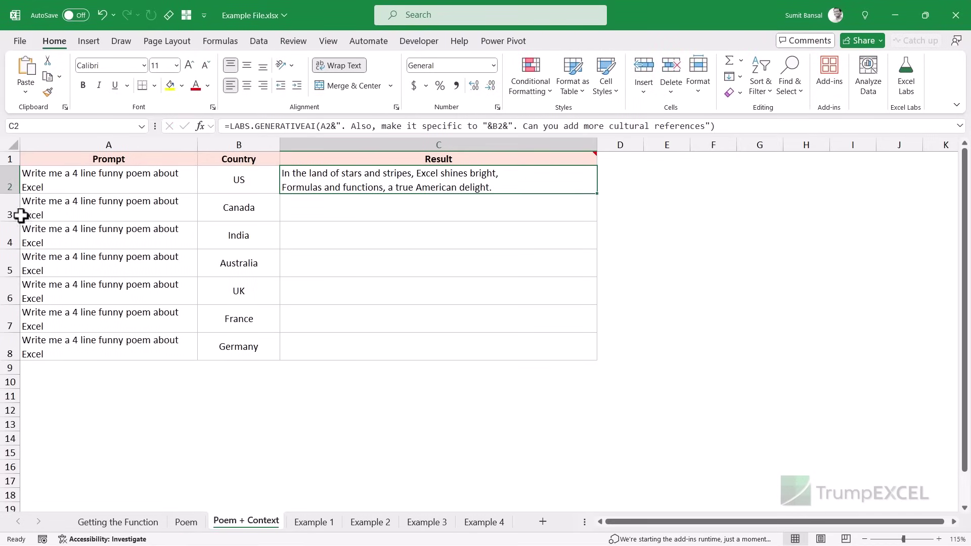
{"action": "double_click", "coordinate": [7, 194]}
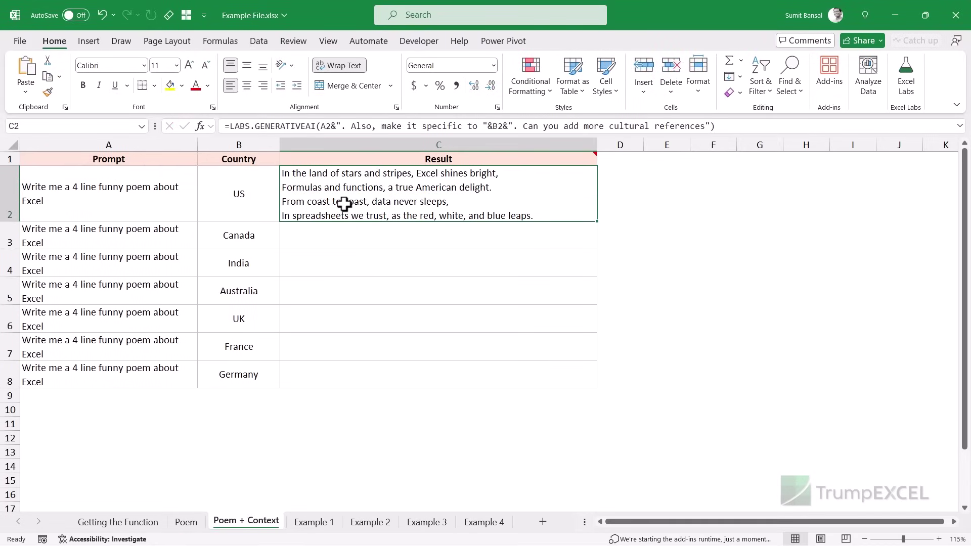
{"action": "left_click_drag", "start_coordinate": [597, 221], "coordinate": [580, 383]}
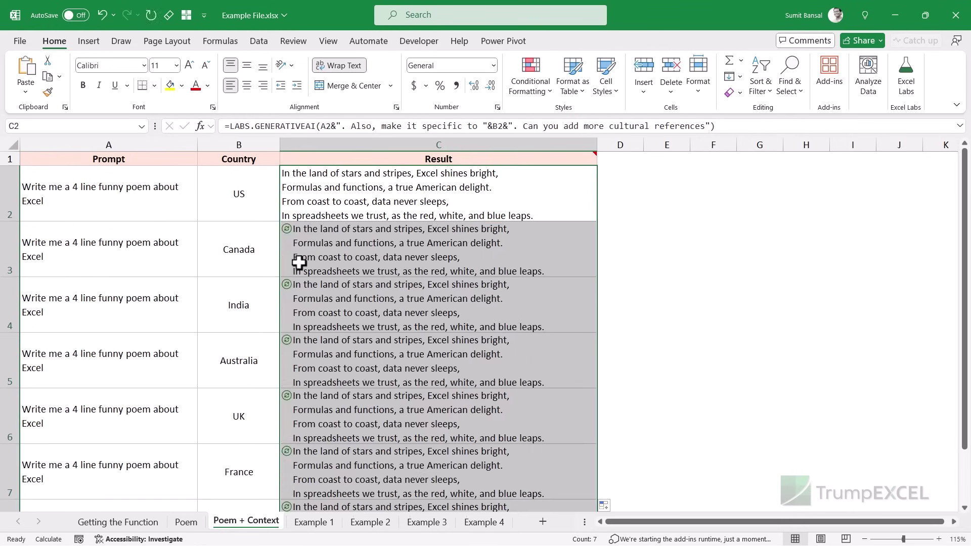
{"action": "left_click", "coordinate": [248, 254]}
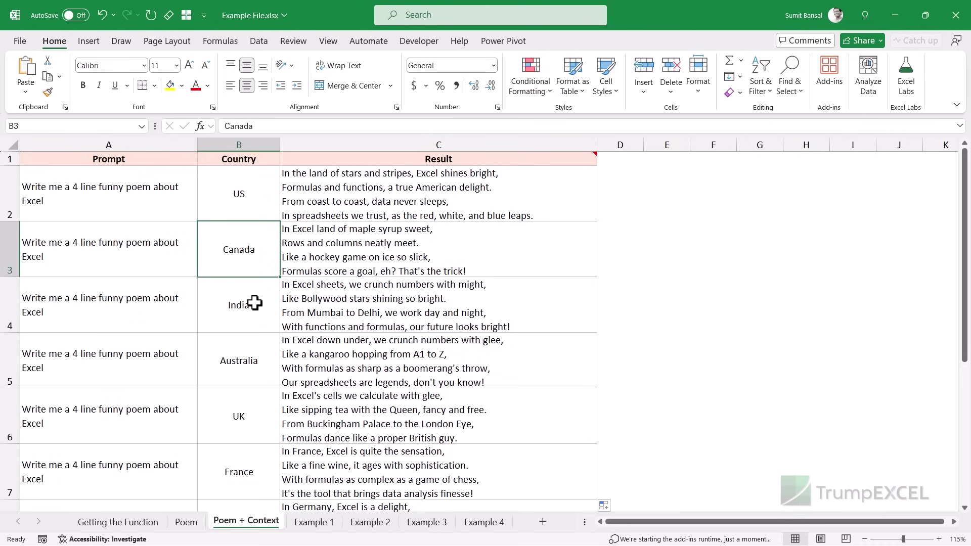
{"action": "left_click", "coordinate": [312, 211]}
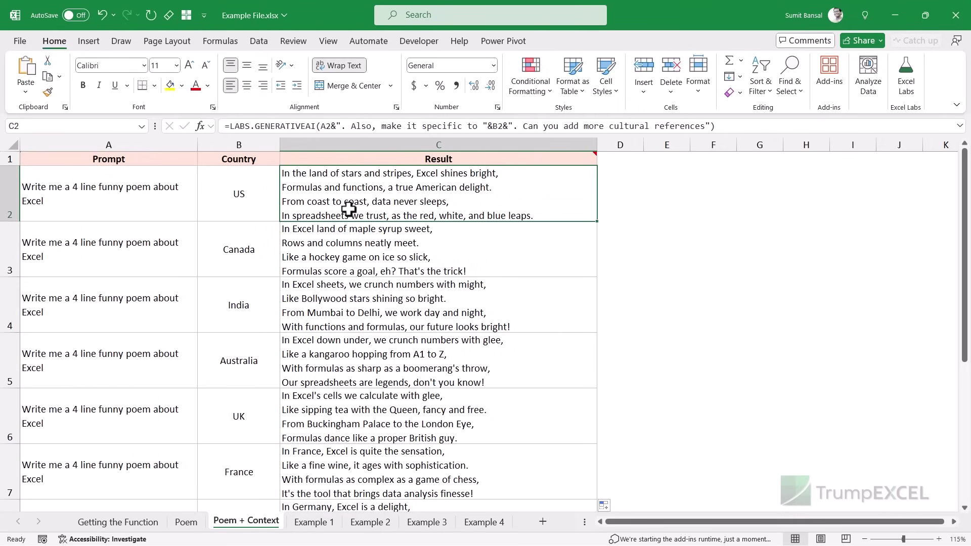
{"action": "left_click", "coordinate": [265, 196]}
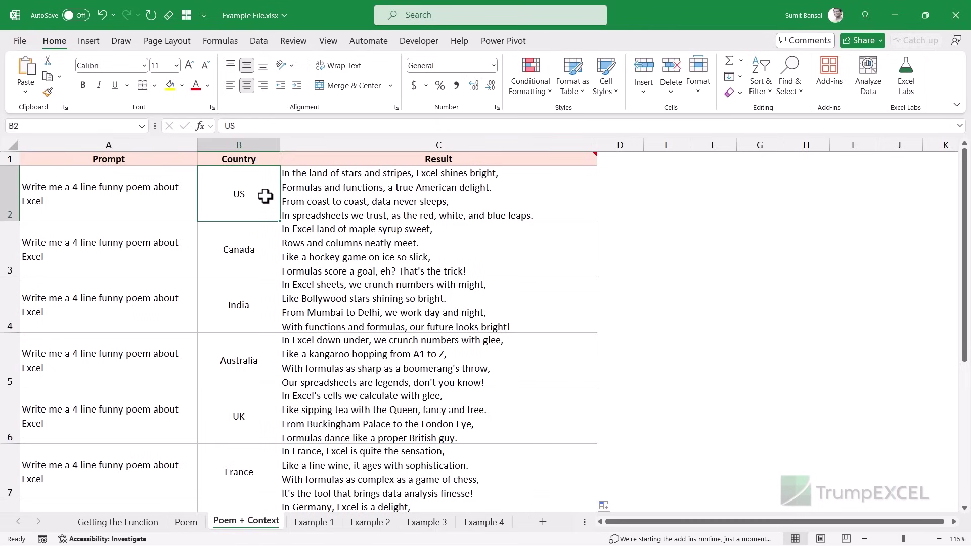
{"action": "left_click", "coordinate": [114, 200]}
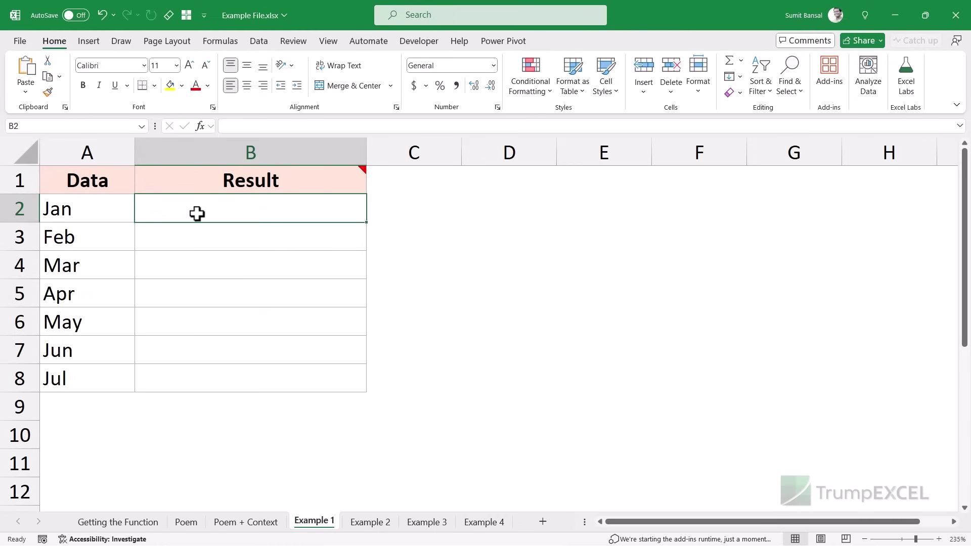
On the Example 1 sheet, enter January in B2 and Flash Fill the remaining Result cells B3:B8.
{"action": "type", "text": "January"}
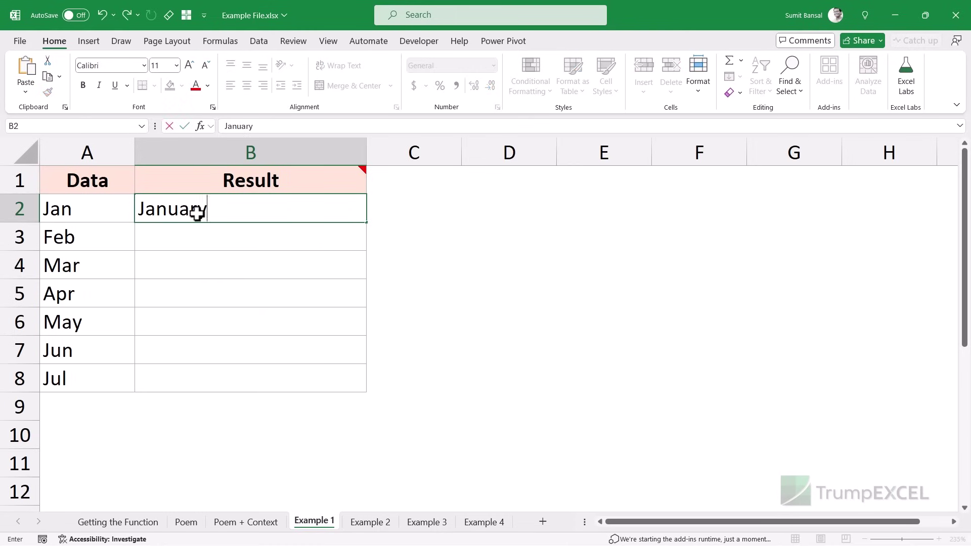
{"action": "key", "text": "Return"}
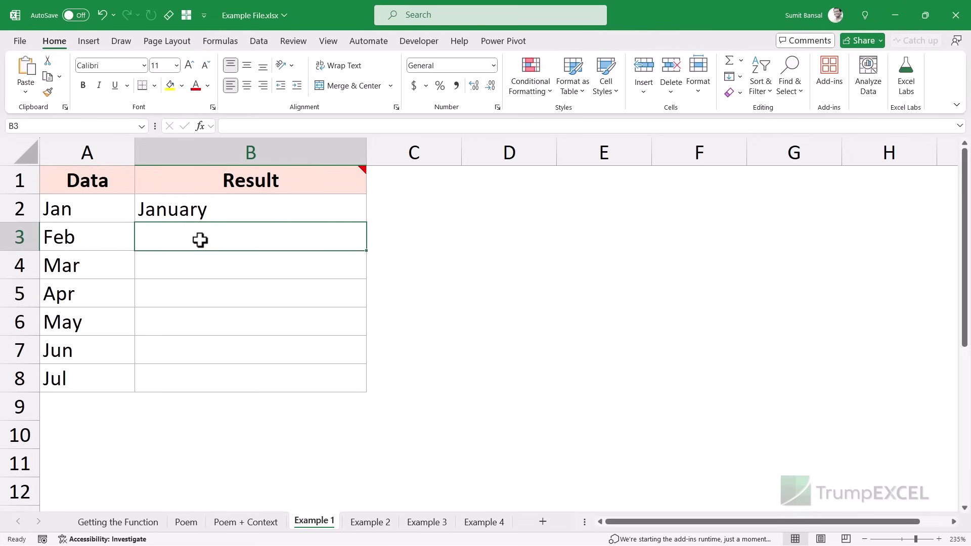
{"action": "key", "text": "ctrl+e"}
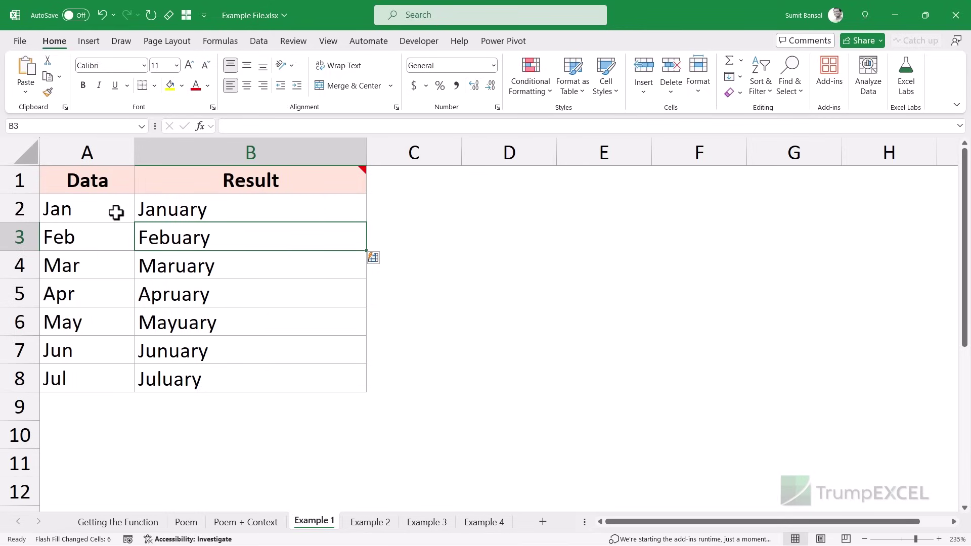
Clear the Flash Fill month names from the Result cells B2:B8.
{"action": "left_click_drag", "start_coordinate": [118, 210], "coordinate": [149, 210]}
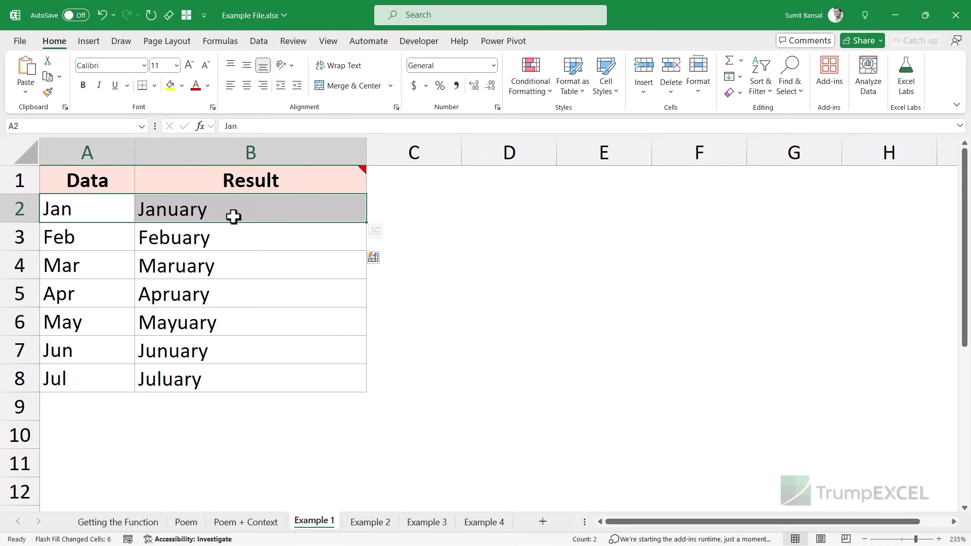
{"action": "left_click_drag", "start_coordinate": [232, 214], "coordinate": [230, 372]}
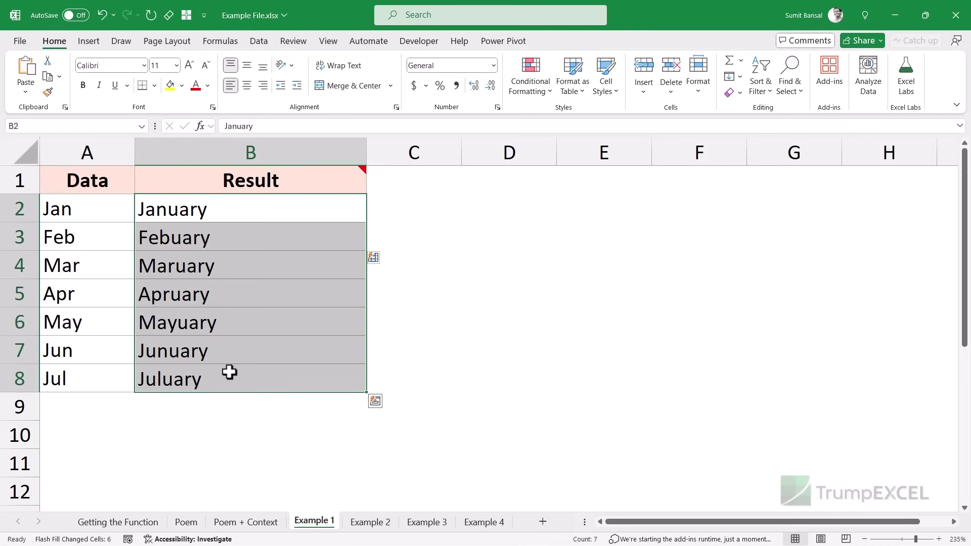
{"action": "key", "text": "Delete"}
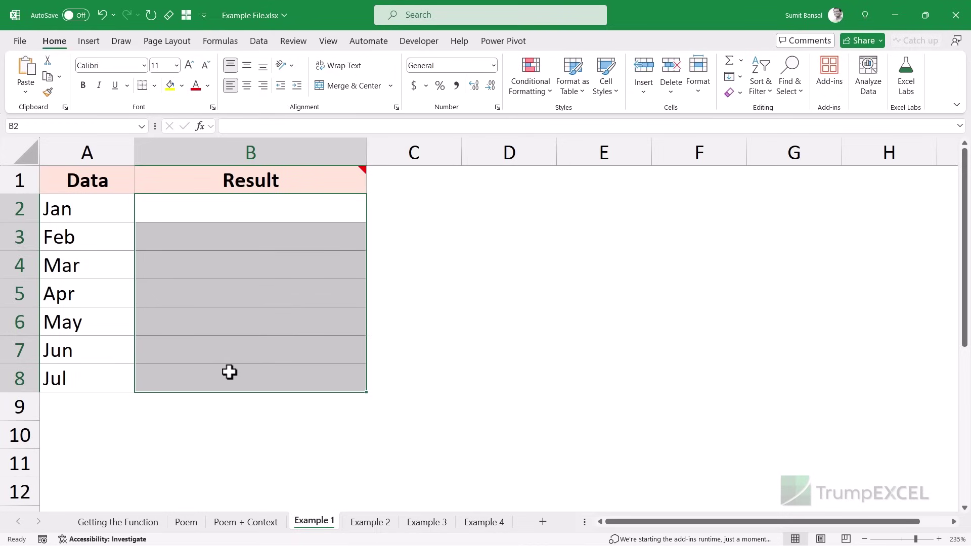
Enter =LABS.GENERATIVEAI("Give me the one word month name for"&A2) in B2 and fill it down through B8.
{"action": "left_click", "coordinate": [174, 210]}
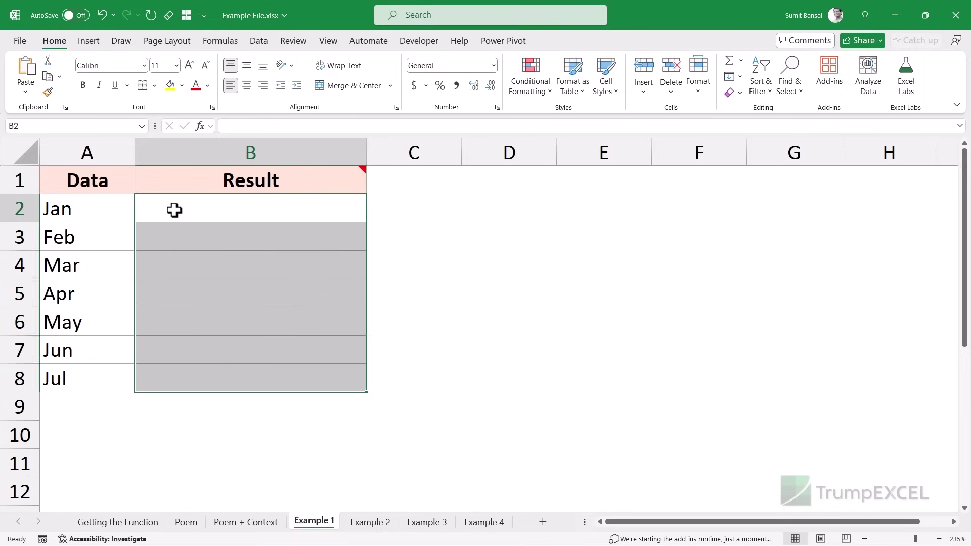
{"action": "double_click", "coordinate": [174, 211]}
{"action": "key", "text": "ctrl+v"}
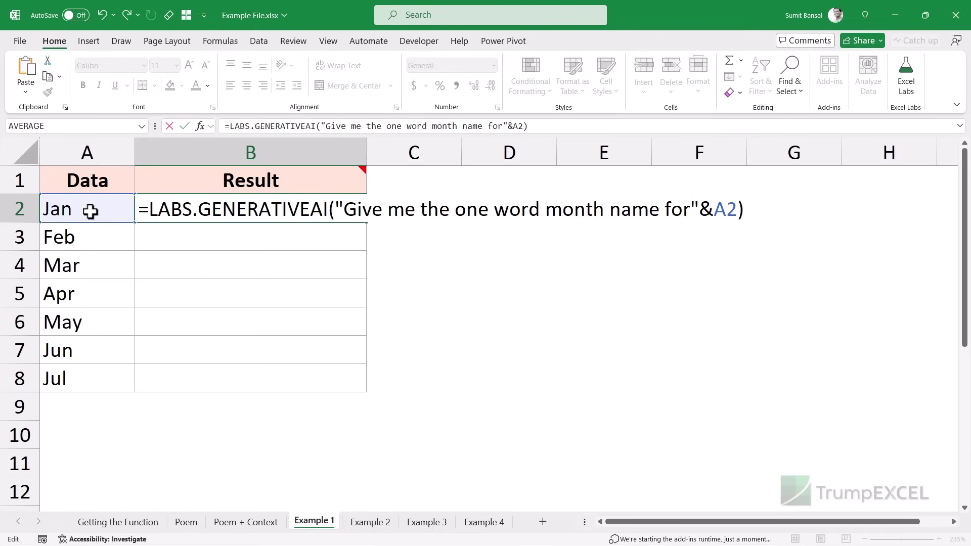
{"action": "key", "text": "Return"}
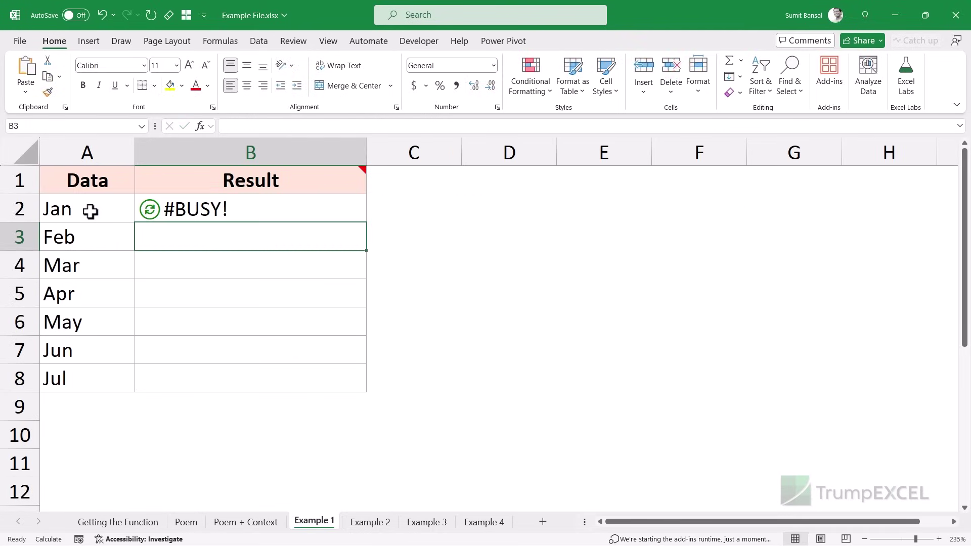
{"action": "key", "text": "Up"}
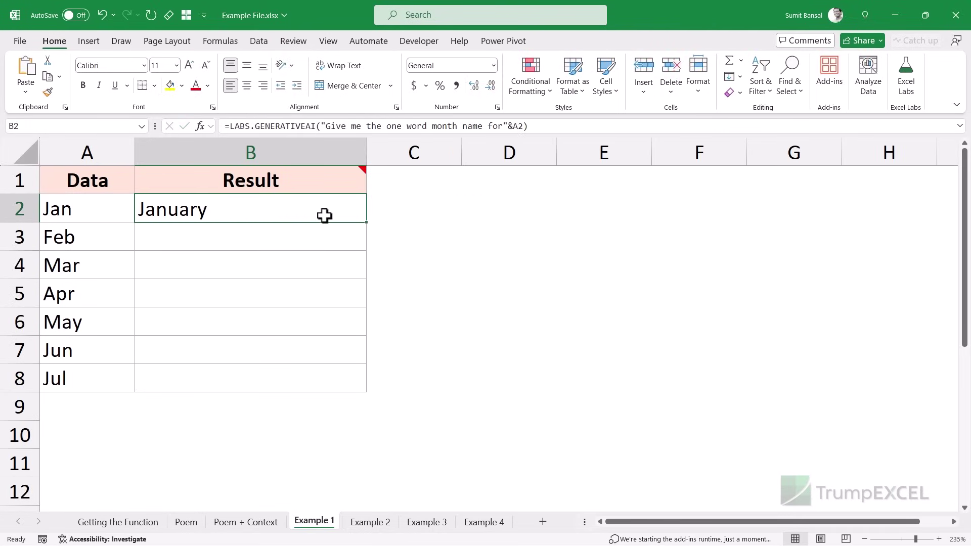
{"action": "double_click", "coordinate": [367, 222]}
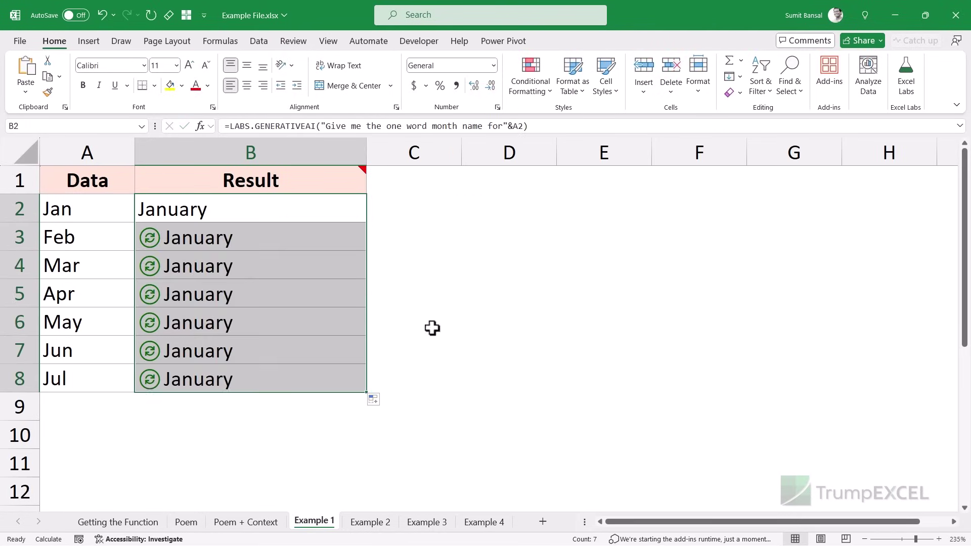
Examine the prompt formulas and the generated month names in B2:B8, including the result for Jun.
{"action": "left_click", "coordinate": [237, 212]}
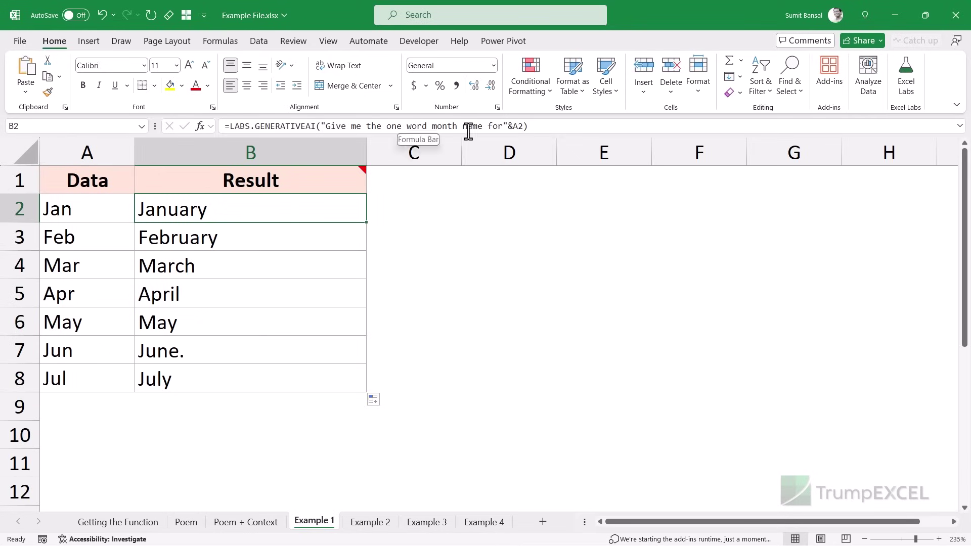
{"action": "left_click", "coordinate": [191, 352]}
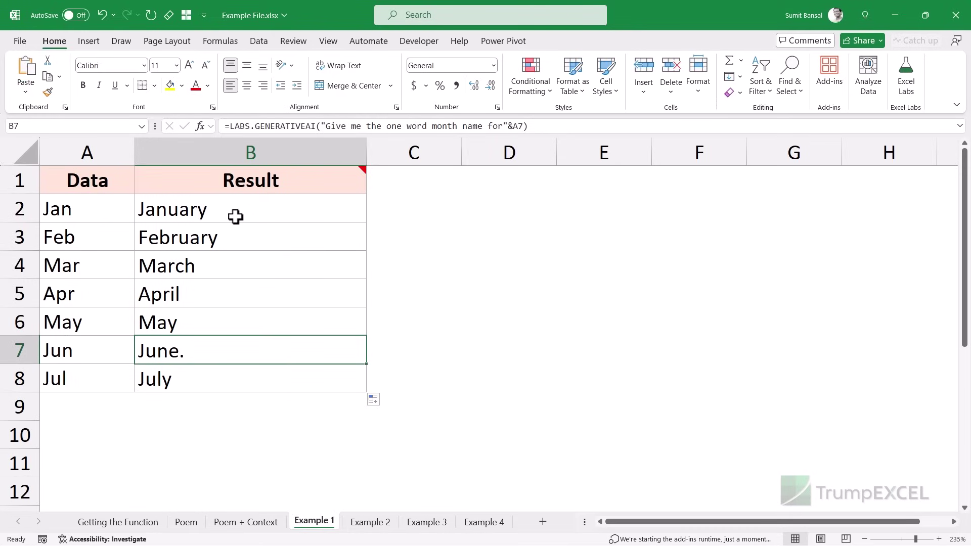
{"action": "left_click", "coordinate": [254, 214]}
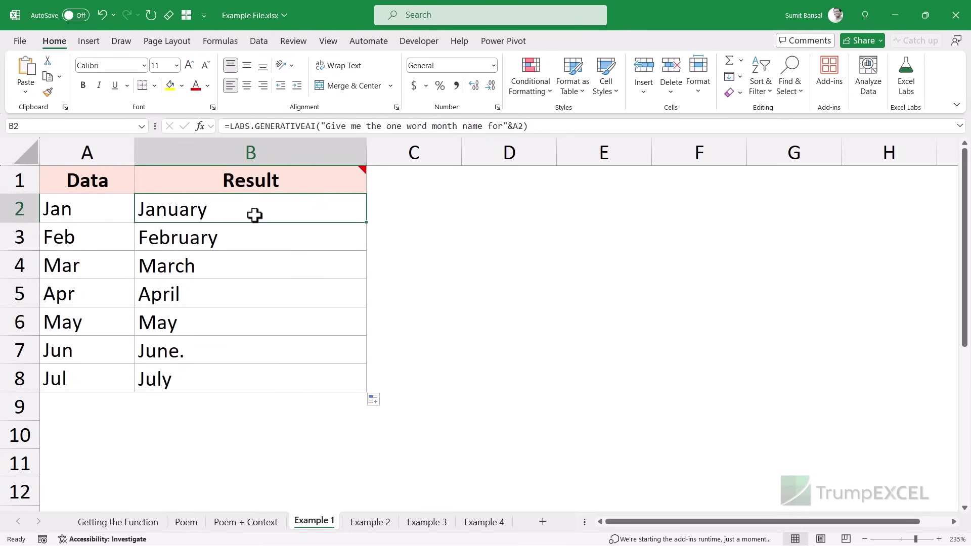
{"action": "left_click", "coordinate": [275, 238]}
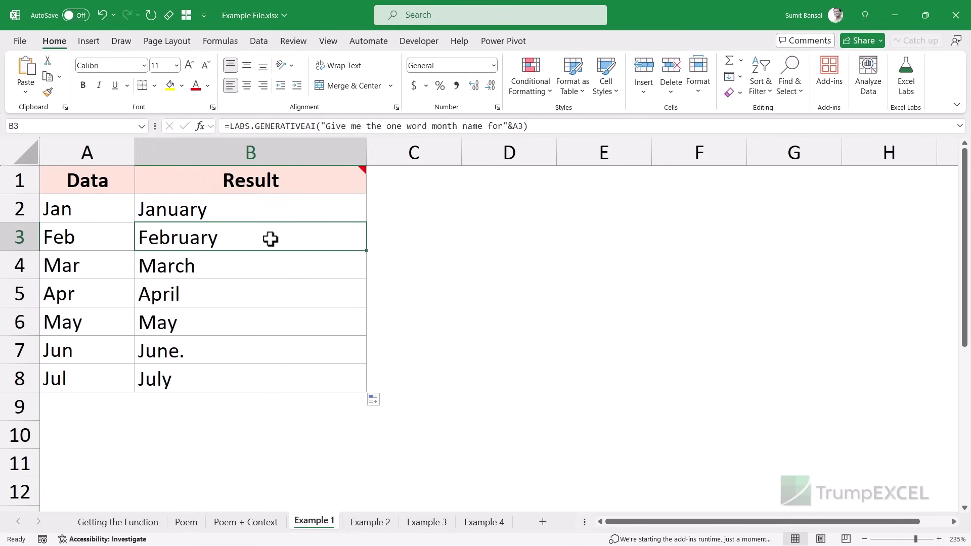
{"action": "left_click", "coordinate": [263, 210]}
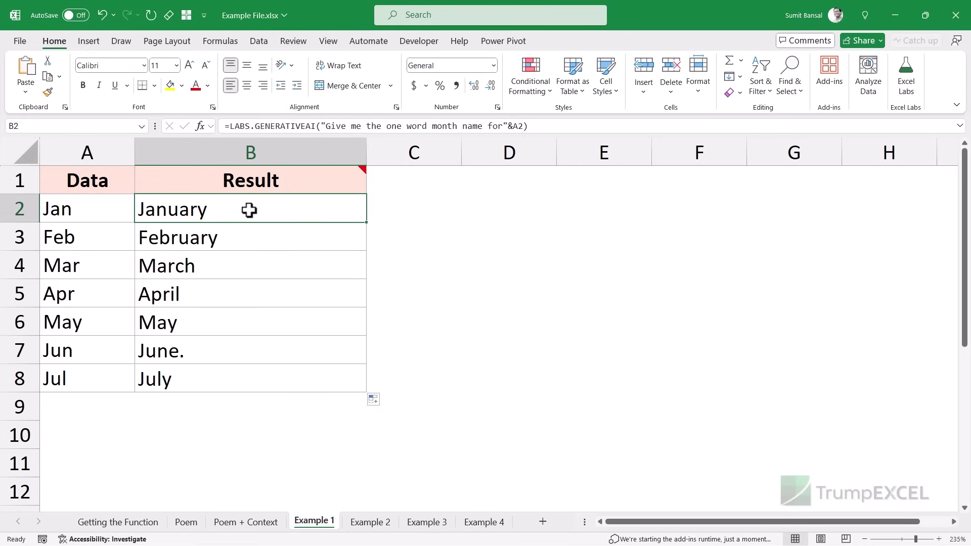
{"action": "left_click", "coordinate": [252, 238]}
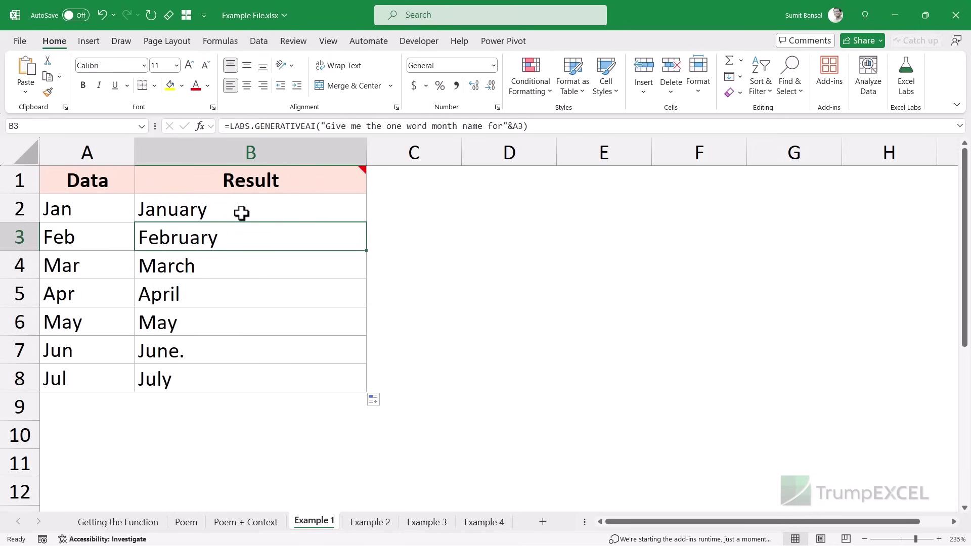
{"action": "left_click_drag", "start_coordinate": [241, 213], "coordinate": [232, 374]}
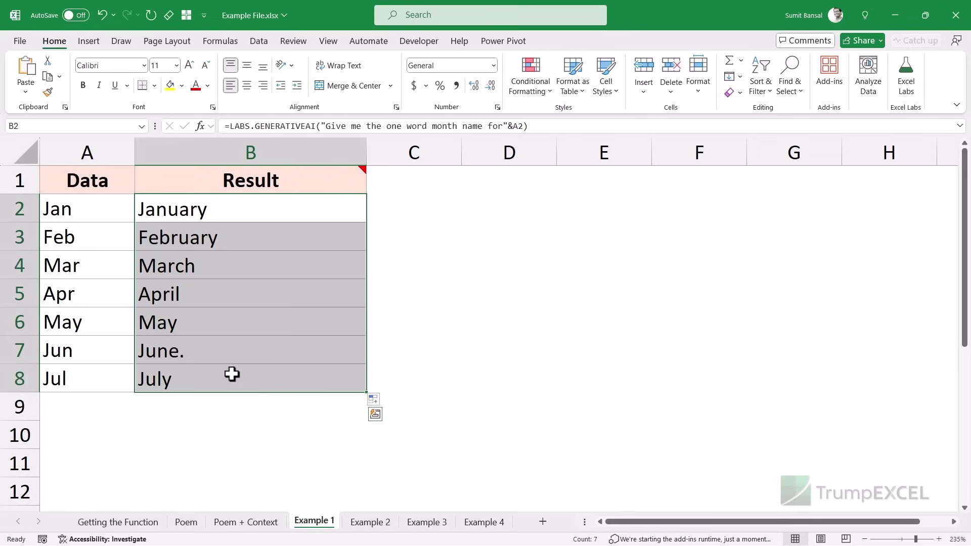
{"action": "key", "text": "Left"}
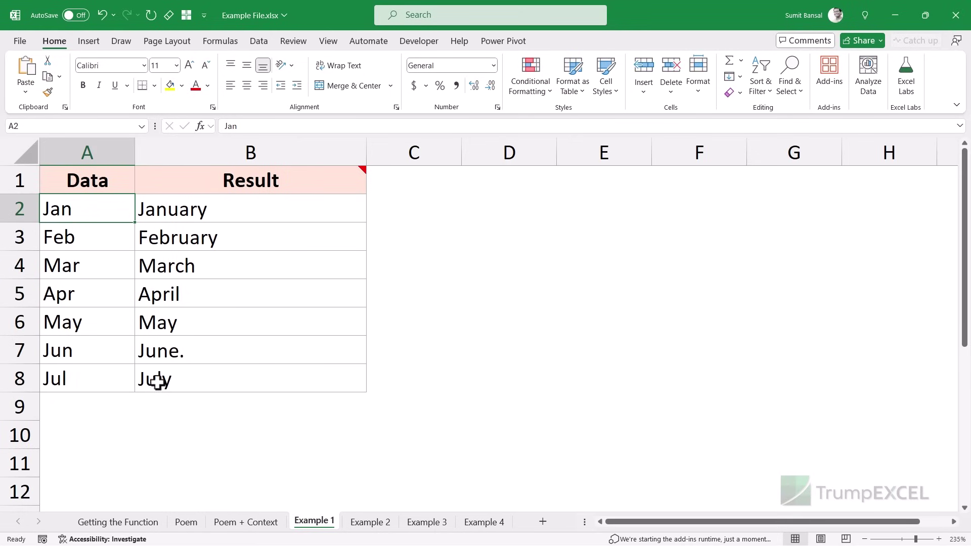
Replace the month abbreviation in A8 with Dec to recalculate its result.
{"action": "double_click", "coordinate": [93, 381]}
{"action": "left_click_drag", "start_coordinate": [93, 381], "coordinate": [28, 374]}
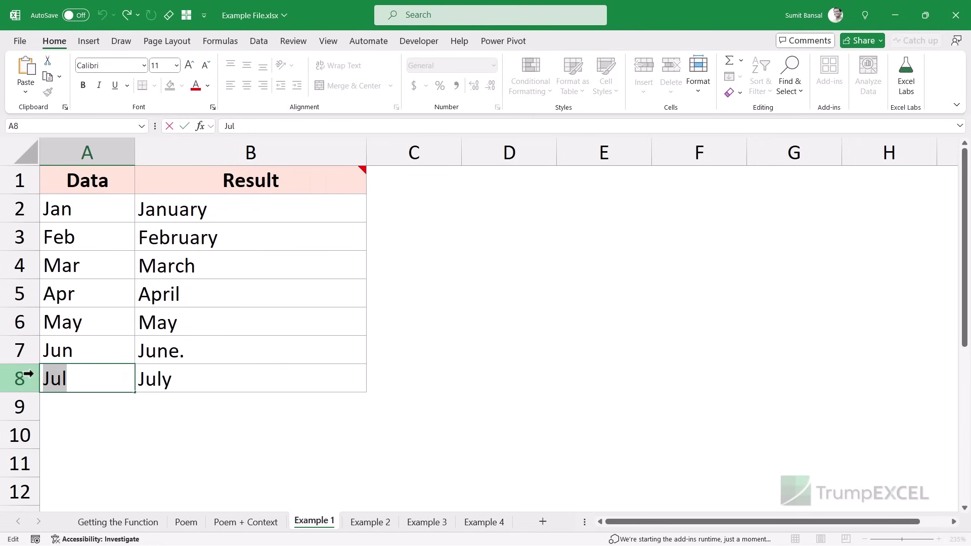
{"action": "type", "text": "Dec"}
{"action": "key", "text": "ctrl+Return"}
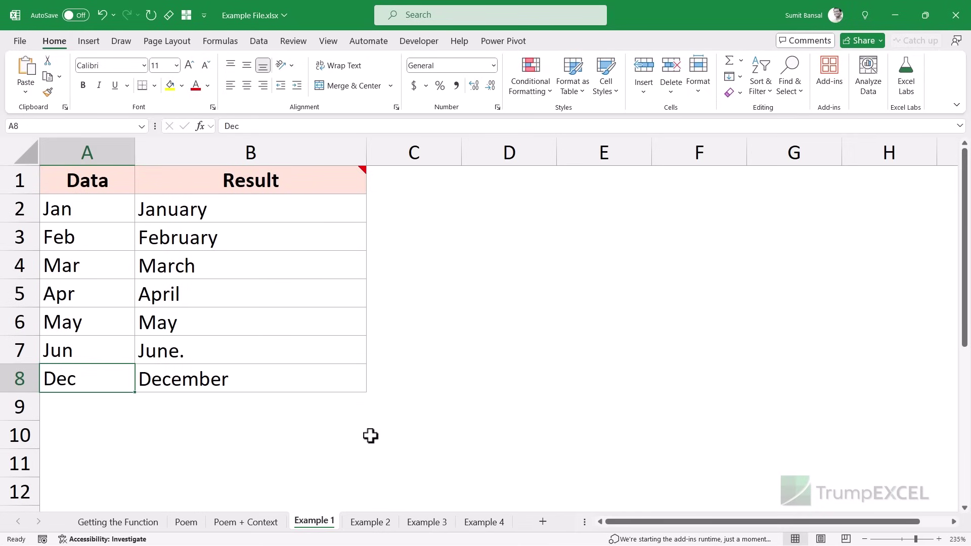
On the Example 2 sheet, widen column A slightly so the longest Data sentence fits.
{"action": "left_click", "coordinate": [373, 525]}
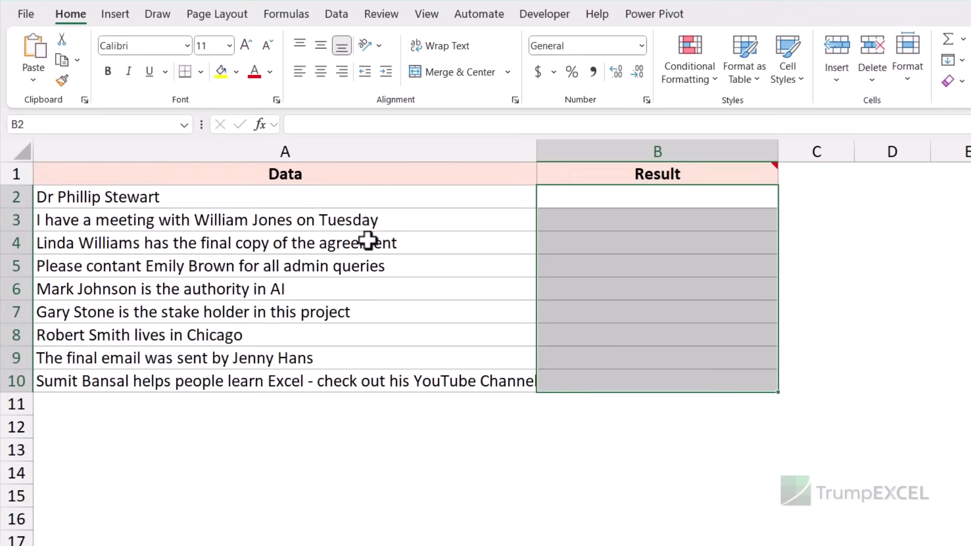
{"action": "left_click_drag", "start_coordinate": [236, 183], "coordinate": [244, 225]}
{"action": "left_click_drag", "start_coordinate": [313, 251], "coordinate": [310, 374]}
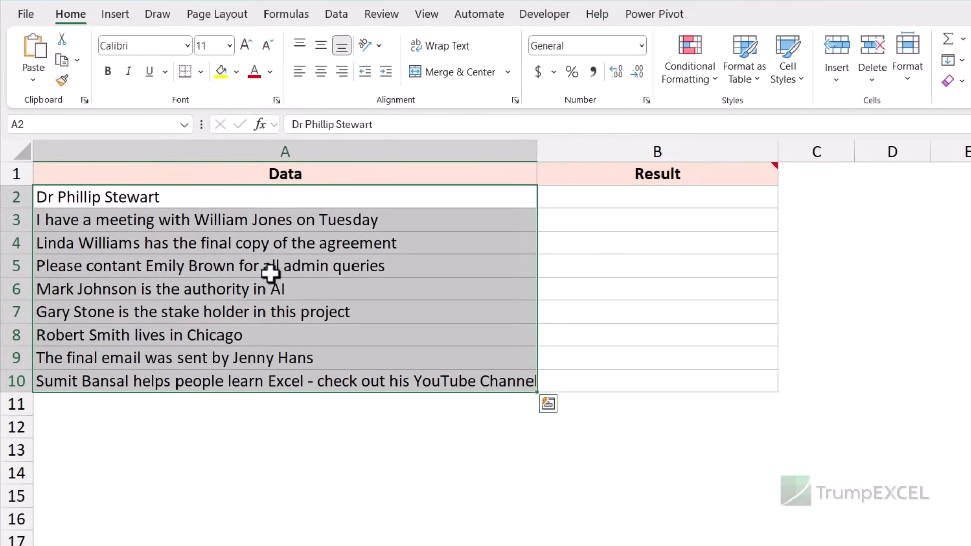
{"action": "left_click", "coordinate": [234, 205]}
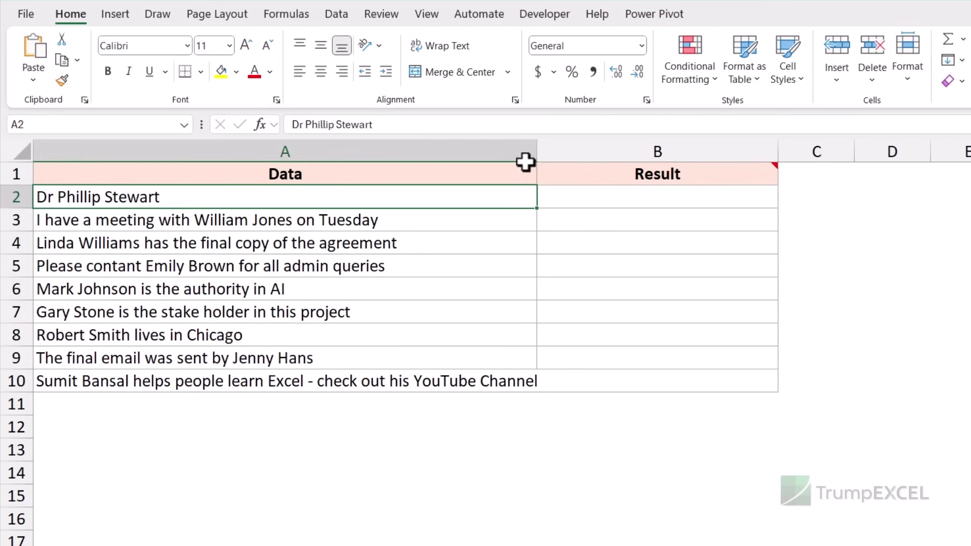
{"action": "left_click_drag", "start_coordinate": [536, 152], "coordinate": [552, 152]}
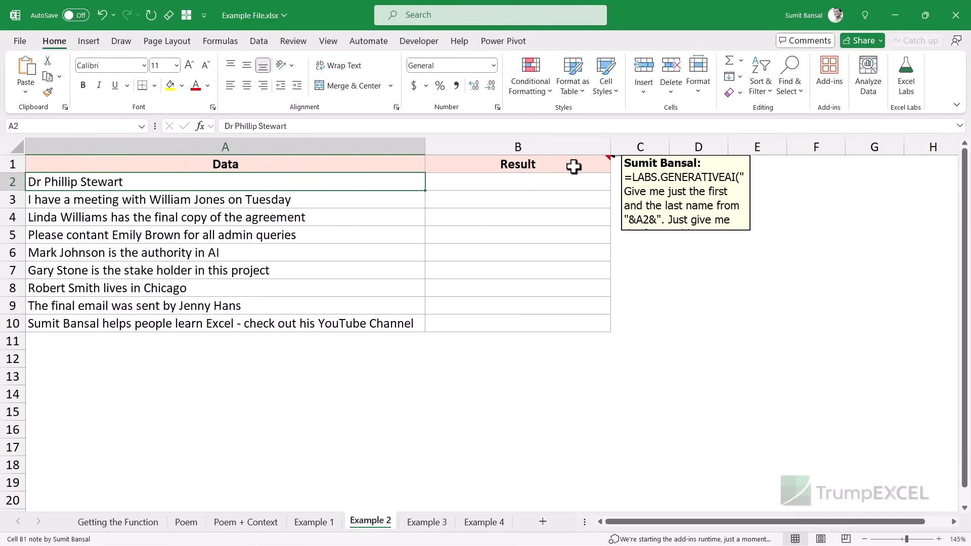
Copy the LABS.GENERATIVEAI formula text from the note attached to the Result header in B1.
{"action": "left_click", "coordinate": [732, 174]}
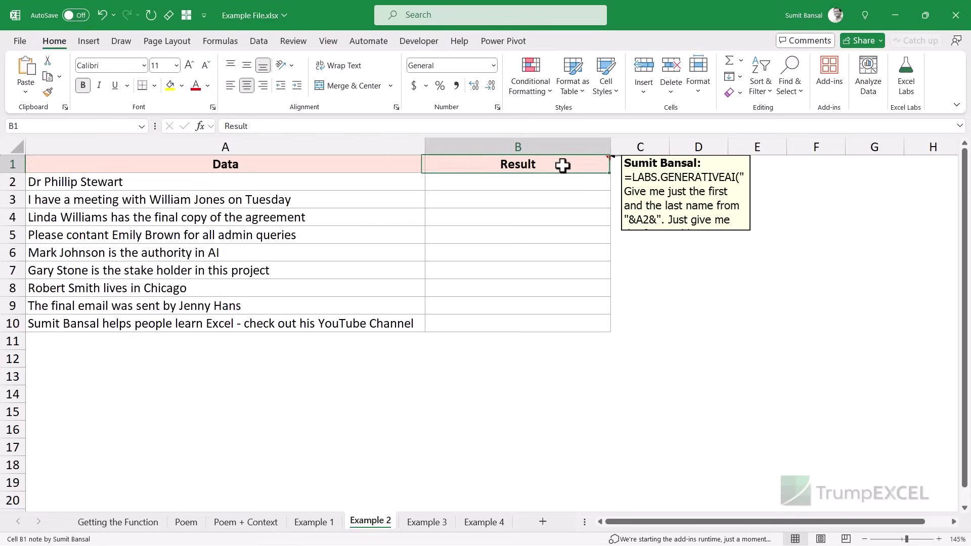
{"action": "key", "text": "shift+F2"}
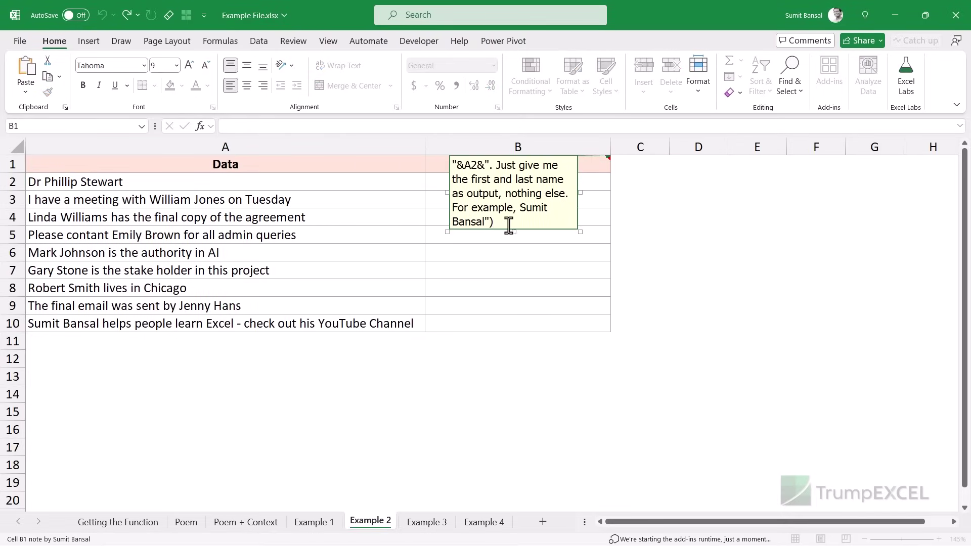
{"action": "left_click_drag", "start_coordinate": [507, 223], "coordinate": [452, 177]}
{"action": "key", "text": "ctrl+c"}
{"action": "key", "text": "Escape"}
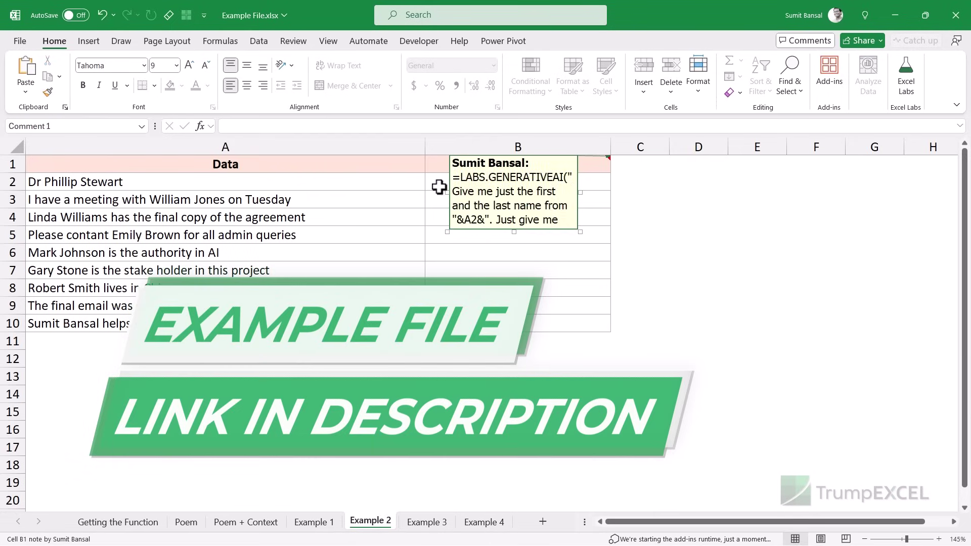
Enter the copied formula for extracting the first and last name from A2 in B2, enlarging the formula bar to show it in full.
{"action": "double_click", "coordinate": [441, 185]}
{"action": "key", "text": "ctrl+v"}
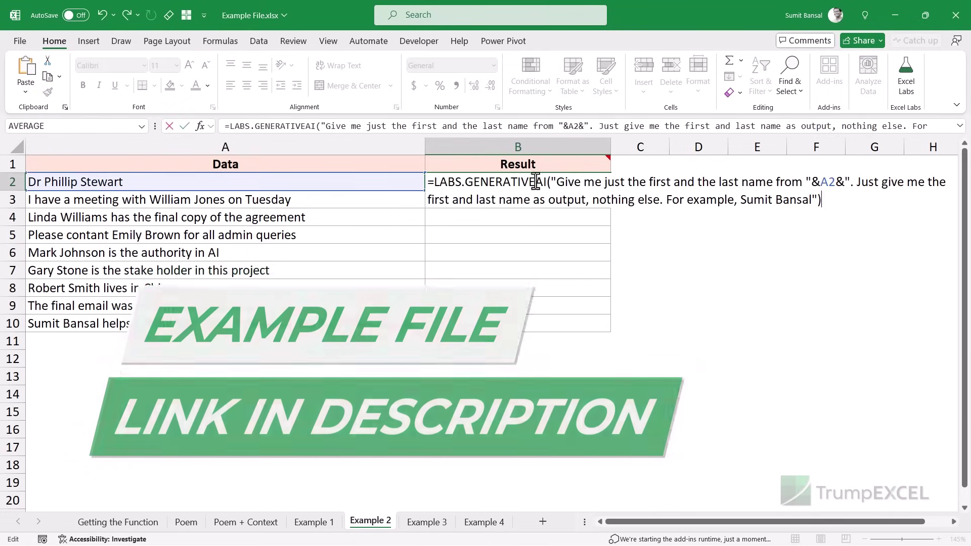
{"action": "left_click_drag", "start_coordinate": [396, 135], "coordinate": [393, 147]}
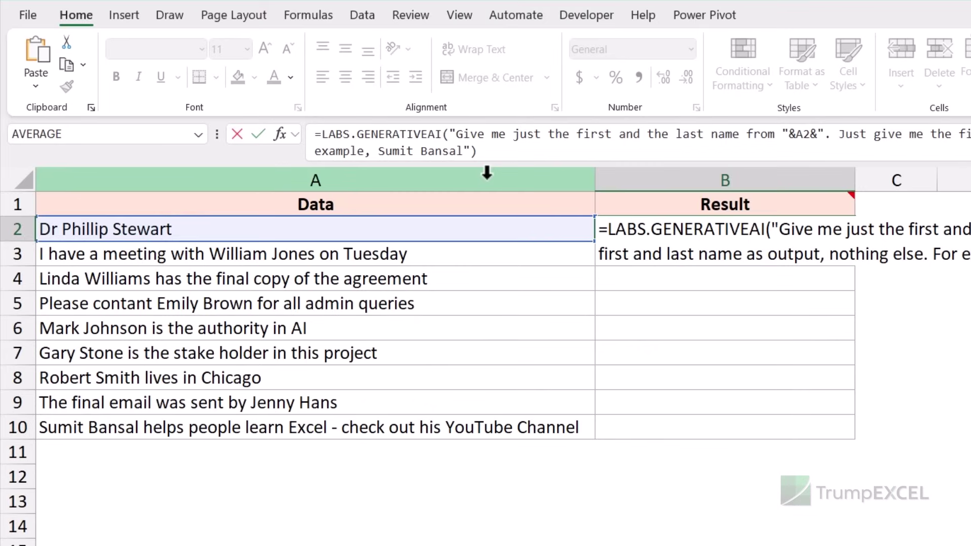
{"action": "key", "text": "Return"}
{"action": "key", "text": "Up"}
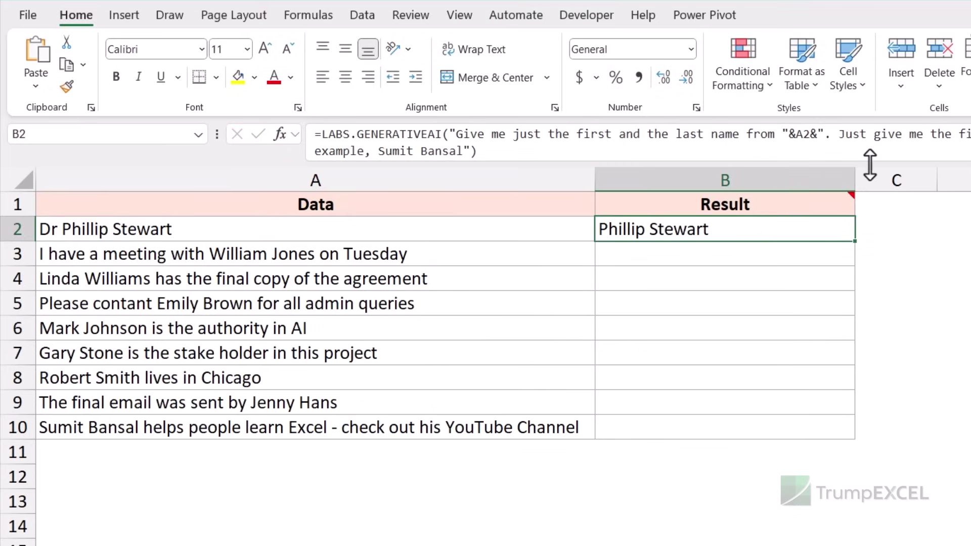
Fill the B2 formula down through B10 and check the results against the sentences in A3 and A7.
{"action": "double_click", "coordinate": [855, 246]}
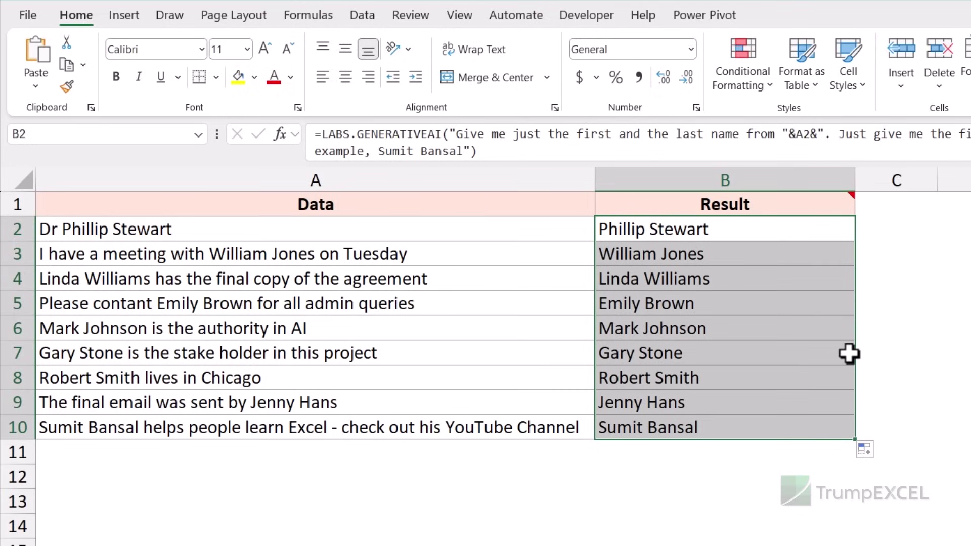
{"action": "left_click", "coordinate": [364, 257]}
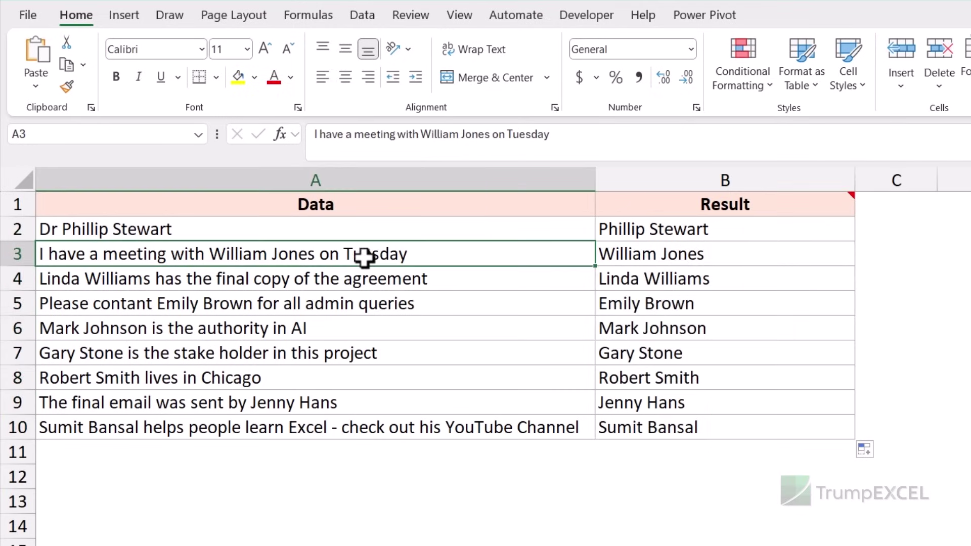
{"action": "left_click", "coordinate": [278, 356]}
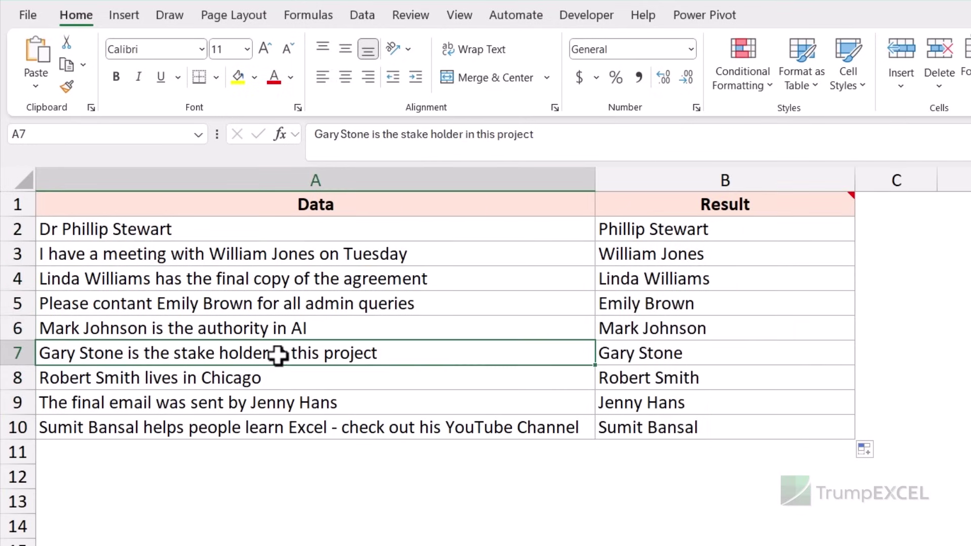
On the Example 3 sheet, widen the House Number column slightly and select the City header in B1.
{"action": "left_click", "coordinate": [422, 399]}
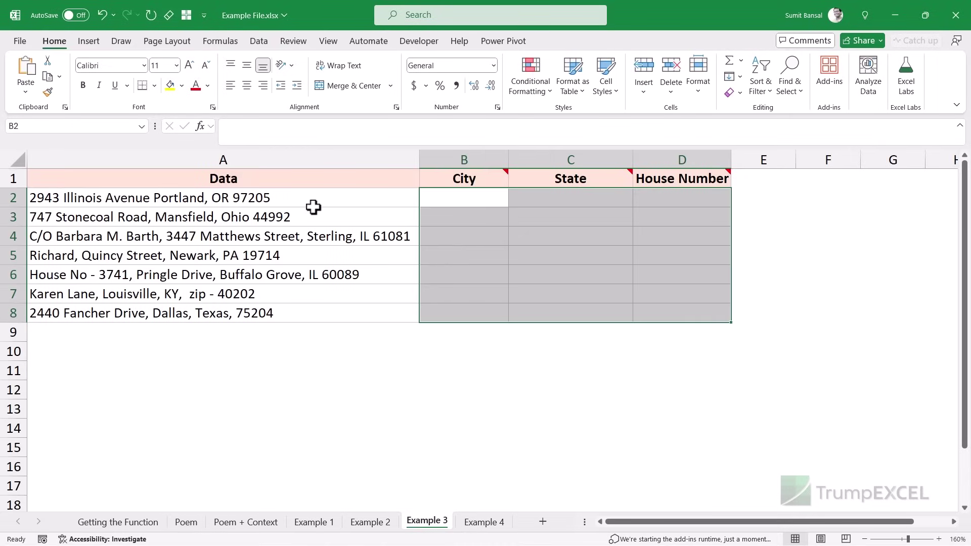
{"action": "left_click_drag", "start_coordinate": [314, 202], "coordinate": [307, 306]}
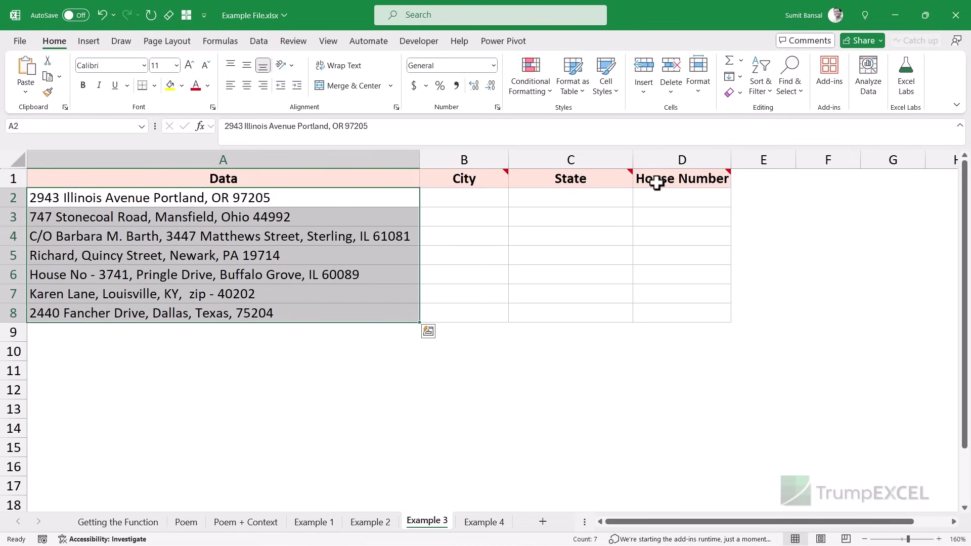
{"action": "left_click_drag", "start_coordinate": [729, 160], "coordinate": [741, 159]}
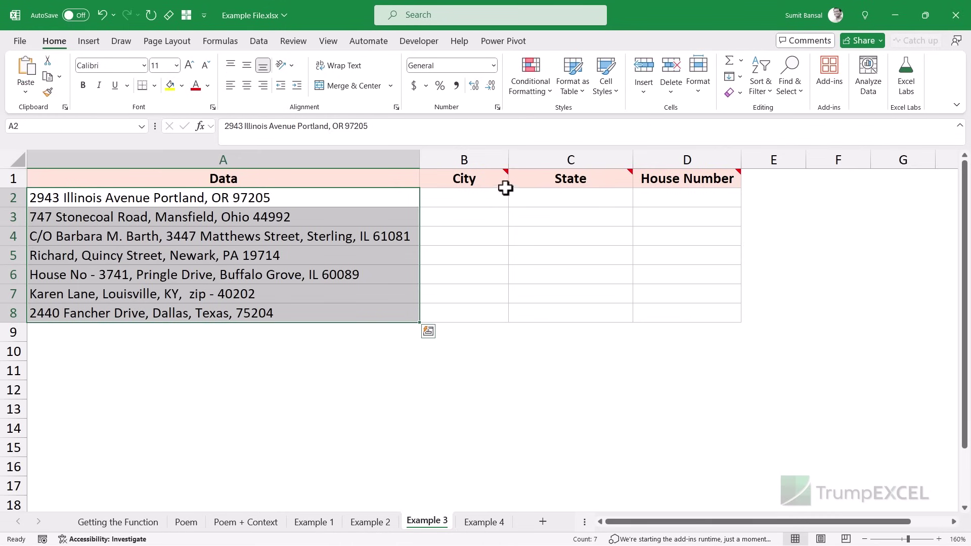
{"action": "left_click", "coordinate": [487, 180]}
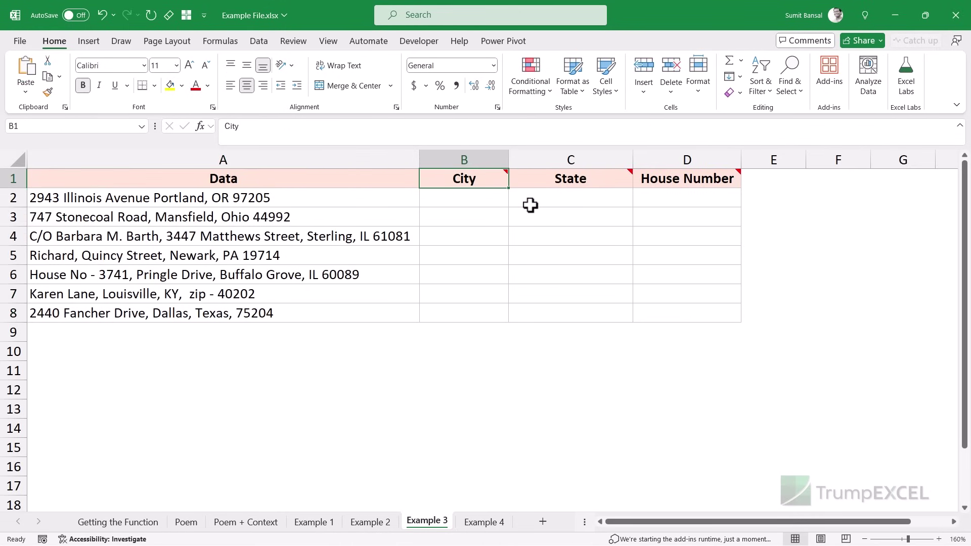
Copy the city-extraction LABS.GENERATIVEAI formula from the note attached to the City header in B1.
{"action": "key", "text": "shift+F2"}
{"action": "left_click_drag", "start_coordinate": [596, 241], "coordinate": [490, 190]}
{"action": "key", "text": "ctrl+c"}
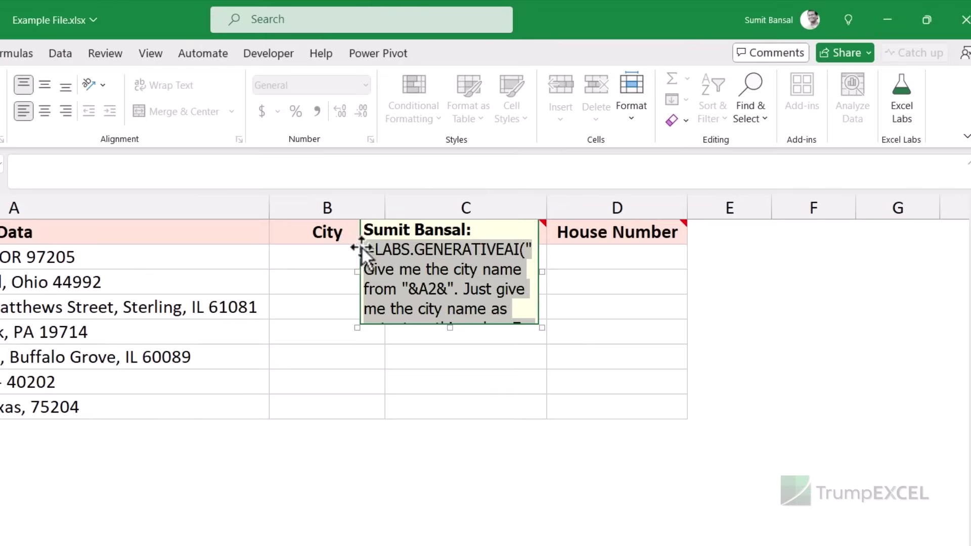
Enter the copied formula for extracting the city name from A2 in B2 and fill it down through B8.
{"action": "left_click", "coordinate": [316, 257]}
{"action": "key", "text": "F2"}
{"action": "key", "text": "ctrl+v"}
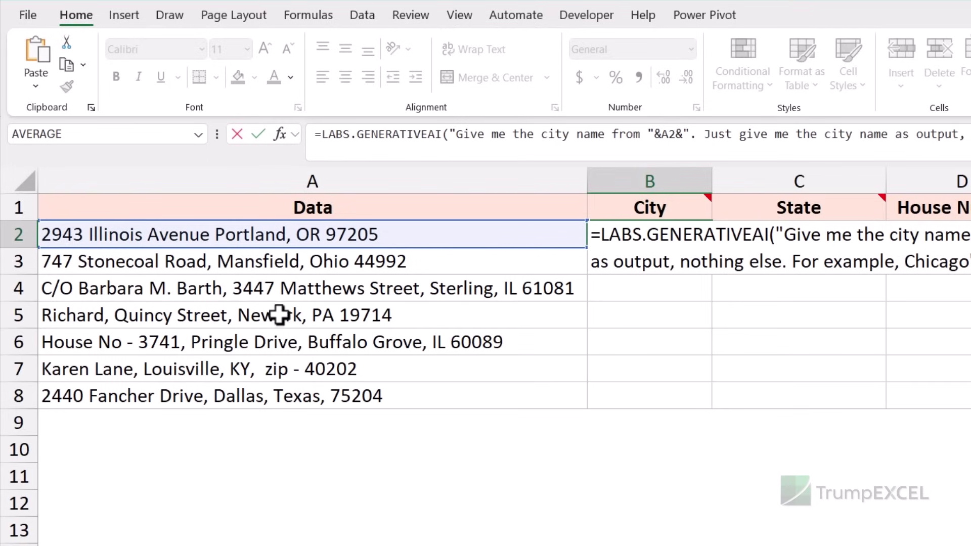
{"action": "key", "text": "Return"}
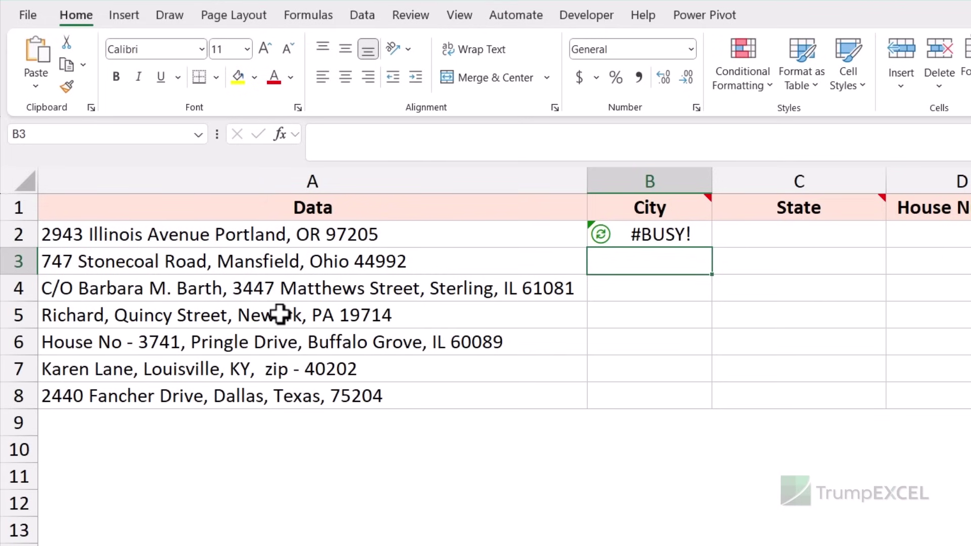
{"action": "left_click", "coordinate": [673, 232]}
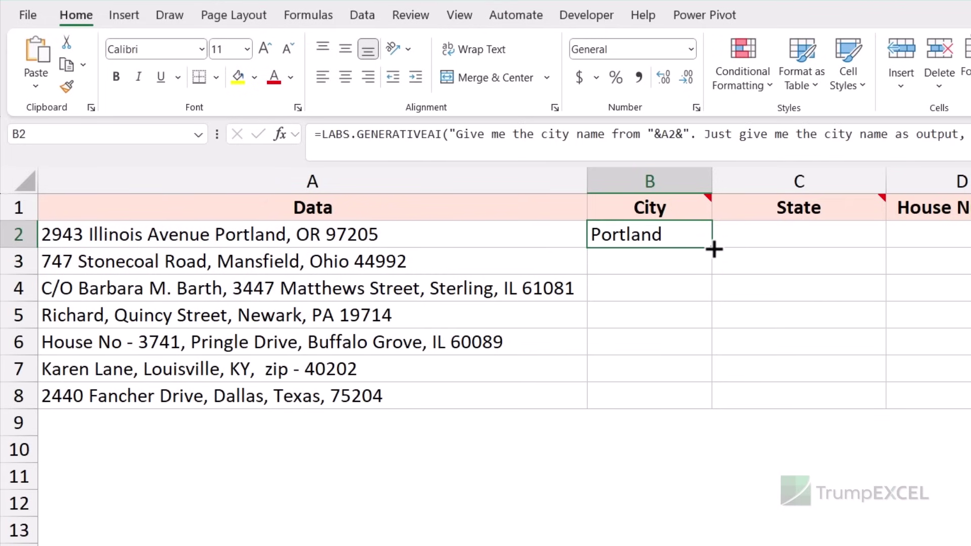
{"action": "double_click", "coordinate": [714, 248]}
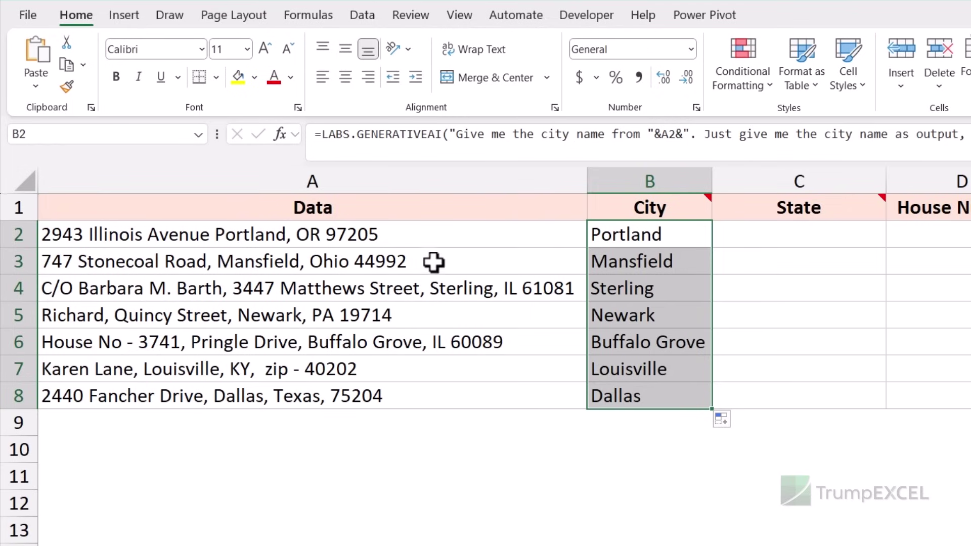
Copy the state-extraction LABS.GENERATIVEAI formula from the note attached to the State header in C1.
{"action": "left_click", "coordinate": [818, 210]}
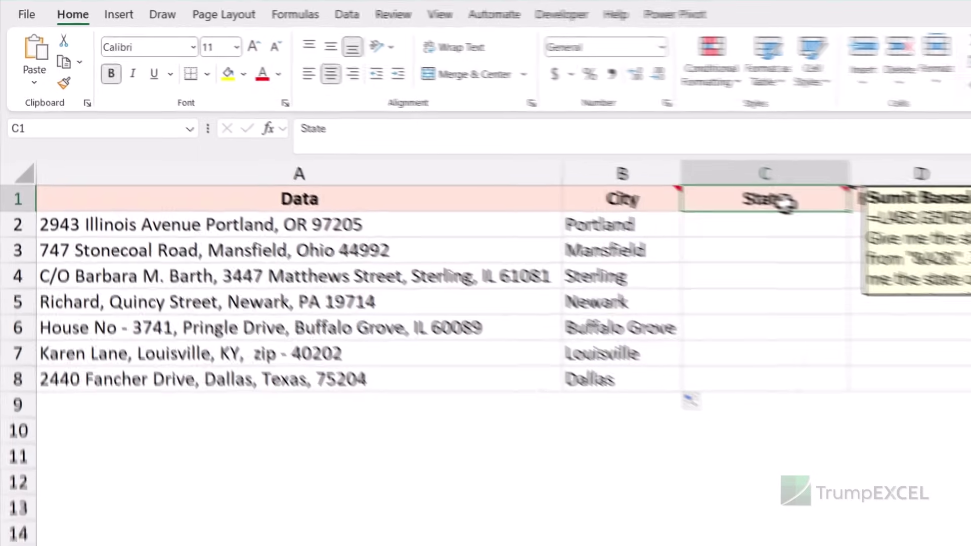
{"action": "key", "text": "shift+F2"}
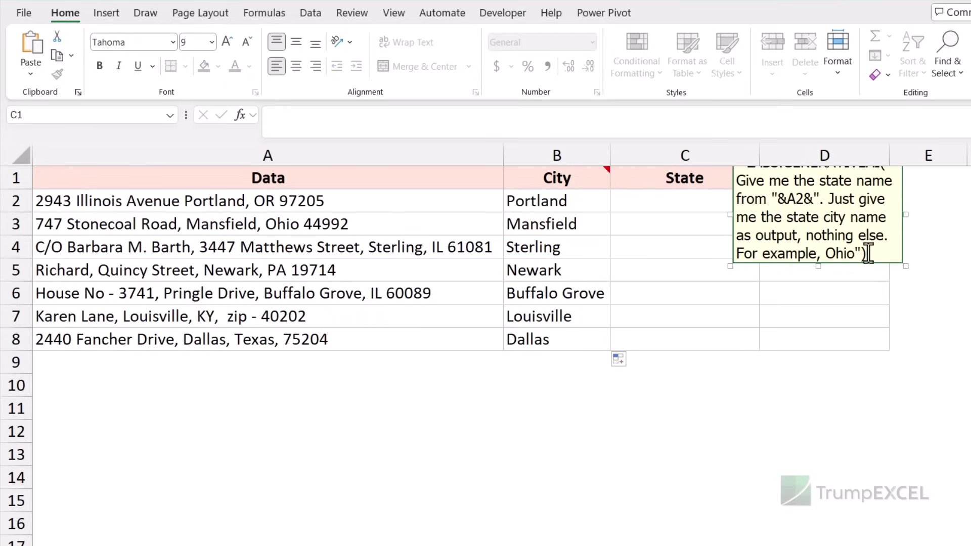
{"action": "left_click_drag", "start_coordinate": [868, 253], "coordinate": [741, 202]}
{"action": "key", "text": "ctrl+c"}
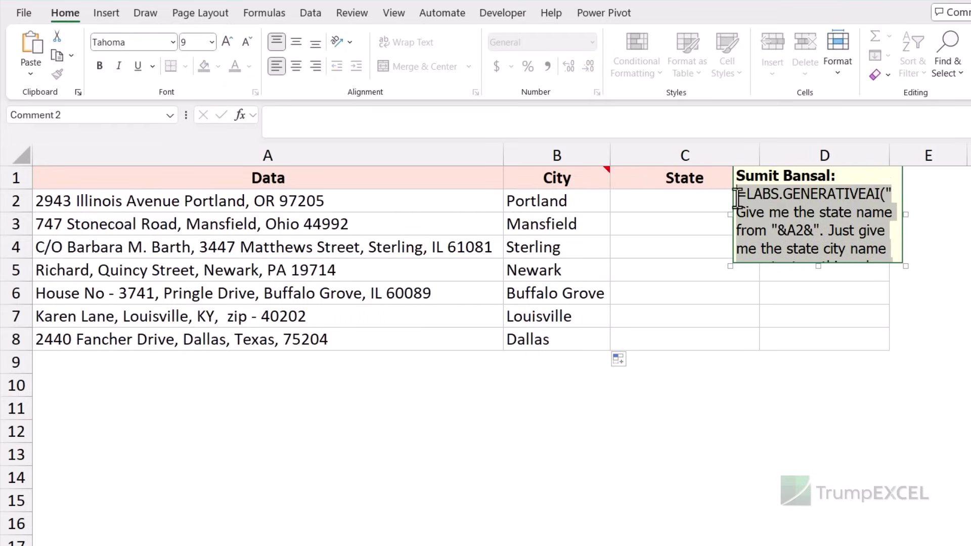
Enter the copied formula for extracting the state name from A2 in C2 and fill it down through C8.
{"action": "left_click", "coordinate": [678, 205]}
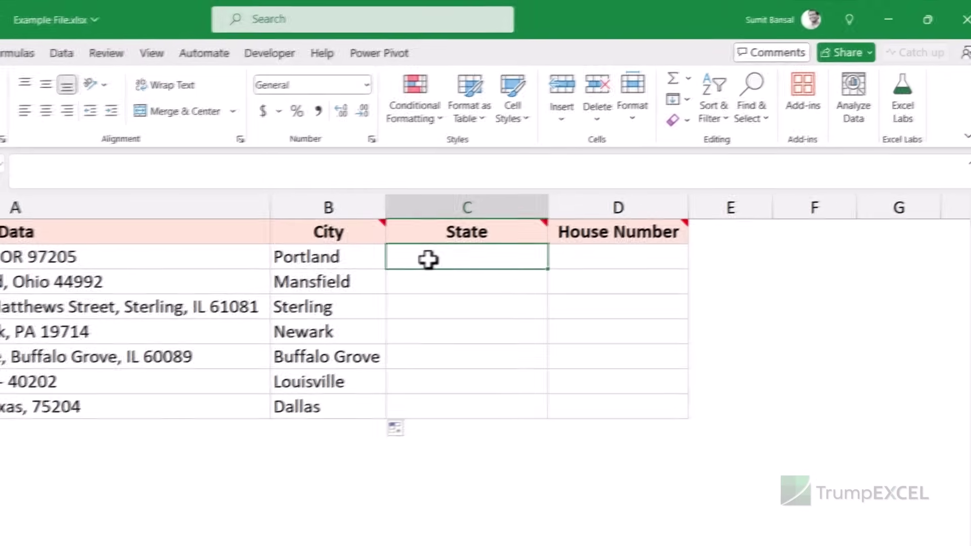
{"action": "double_click", "coordinate": [649, 202]}
{"action": "key", "text": "ctrl+v"}
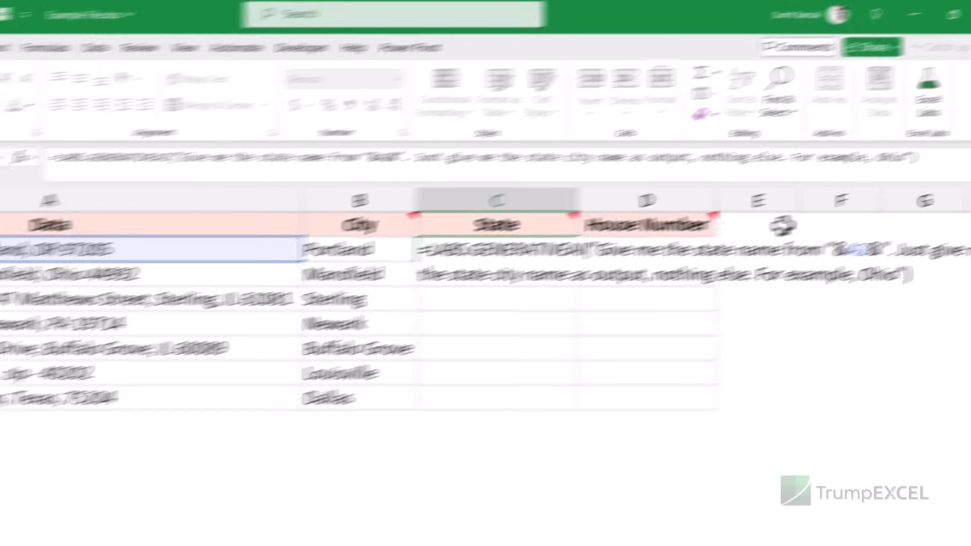
{"action": "key", "text": "Return"}
{"action": "key", "text": "Up"}
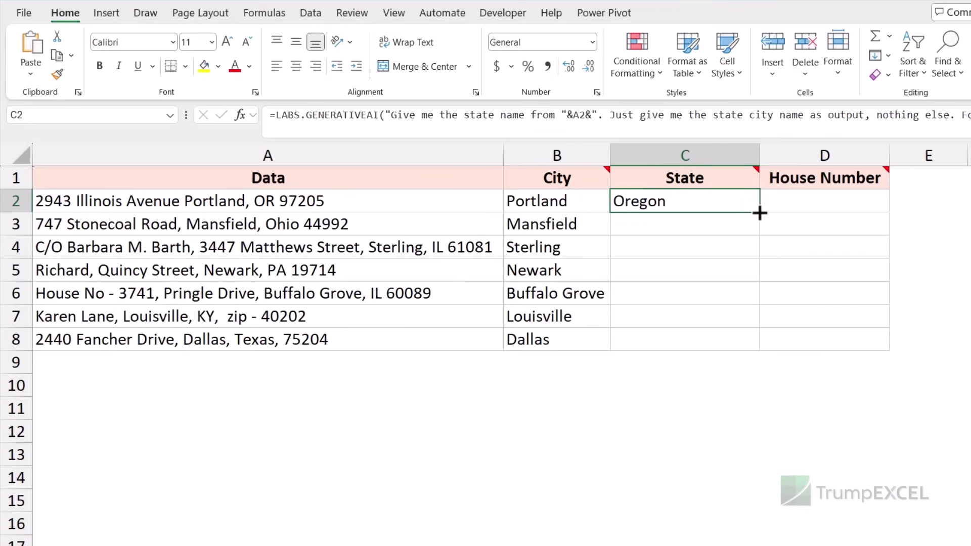
{"action": "left_click_drag", "start_coordinate": [759, 213], "coordinate": [743, 348]}
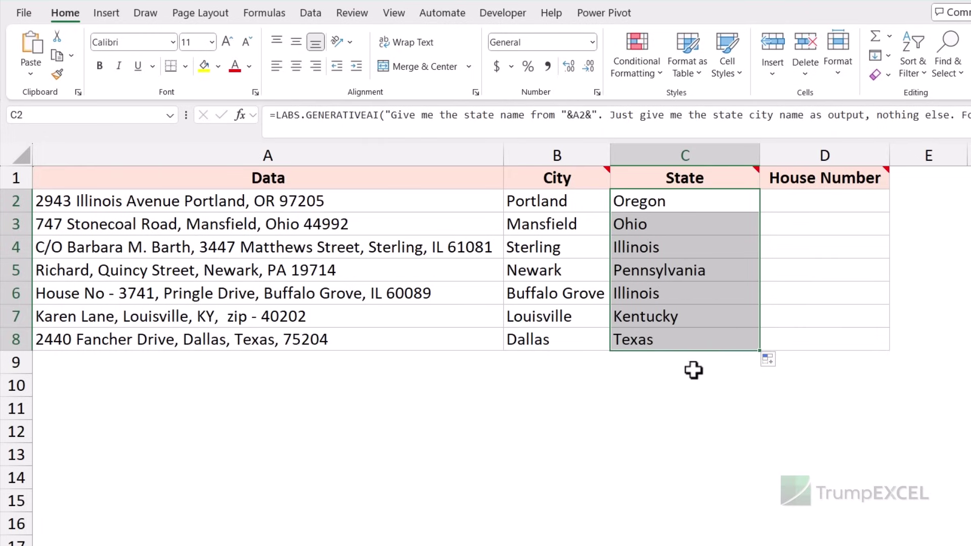
Compare the State results with the source addresses in A2 to A5 and A7, noting their differing formats.
{"action": "left_click", "coordinate": [703, 202]}
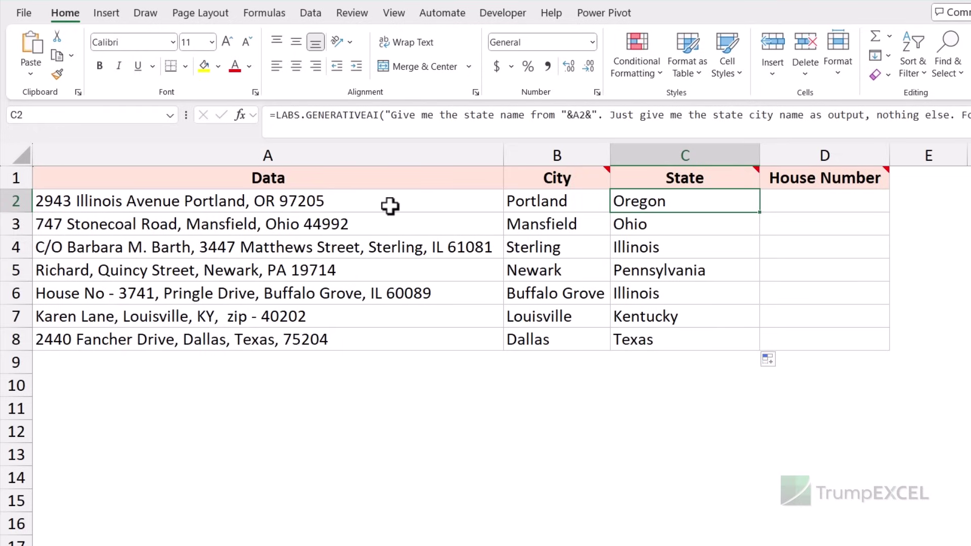
{"action": "left_click", "coordinate": [217, 203]}
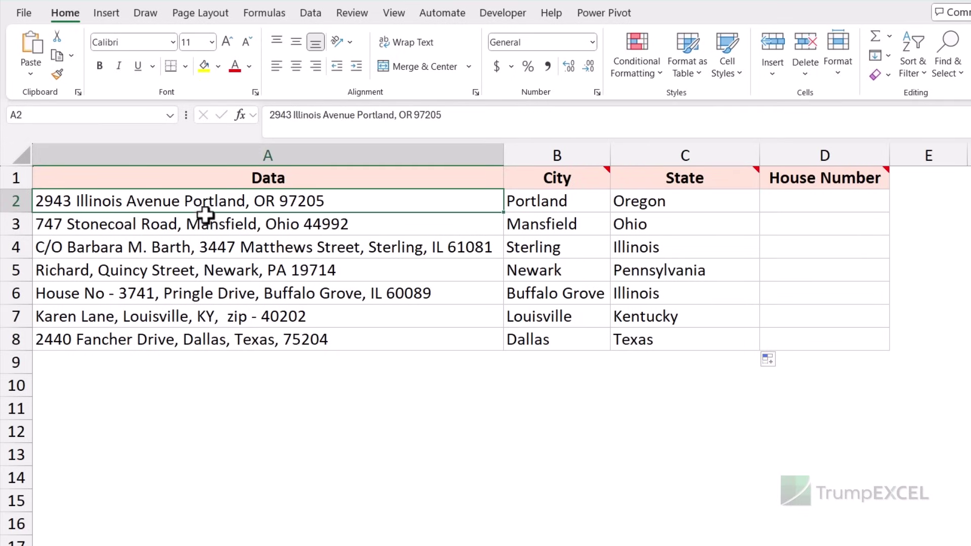
{"action": "left_click", "coordinate": [202, 221]}
{"action": "left_click", "coordinate": [187, 247]}
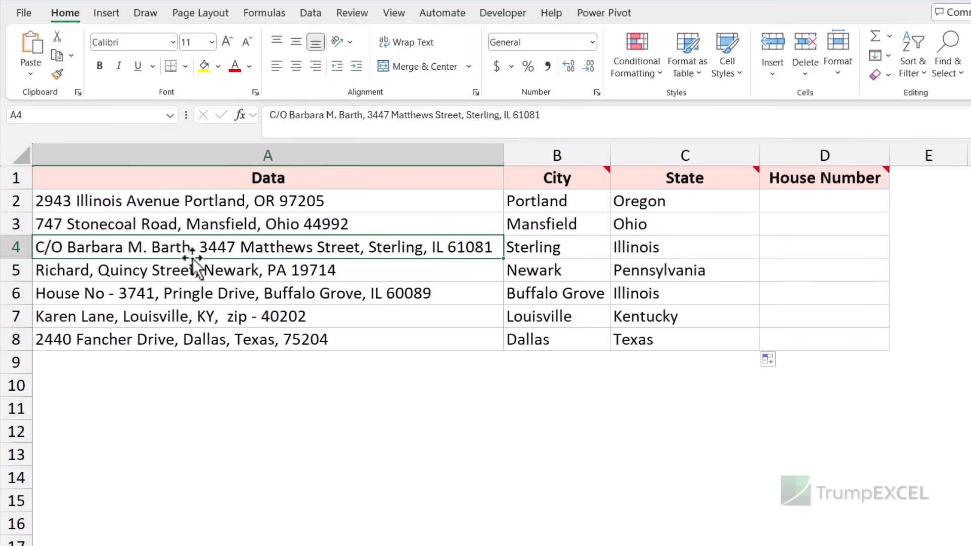
{"action": "left_click", "coordinate": [181, 271]}
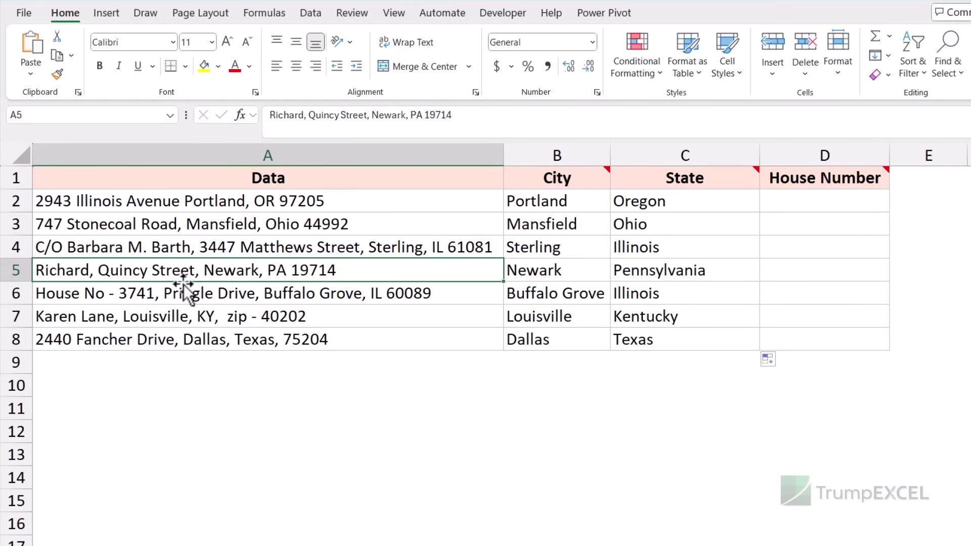
{"action": "left_click", "coordinate": [178, 315]}
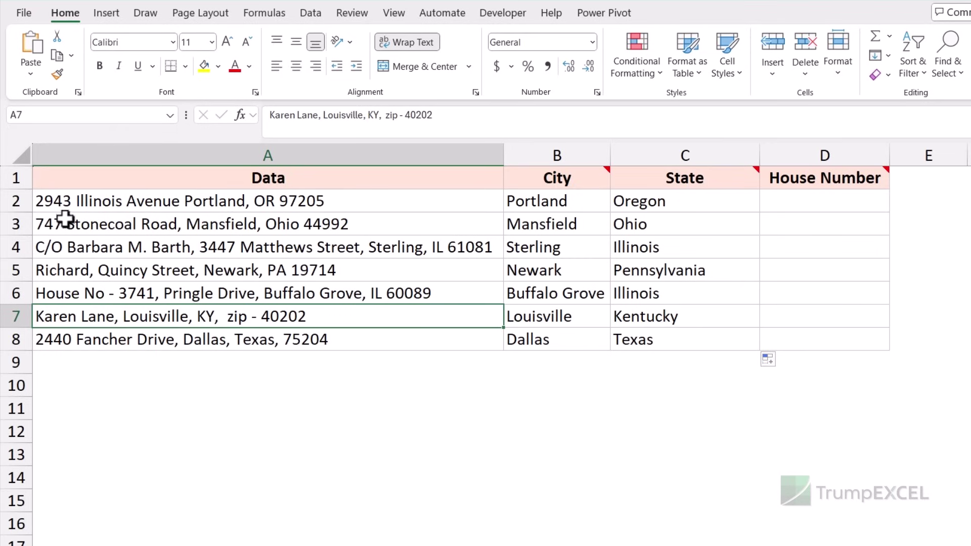
Copy the house-number formula, with its fallback answer NO, from the note on D1 and enter it in D2.
{"action": "left_click", "coordinate": [862, 181]}
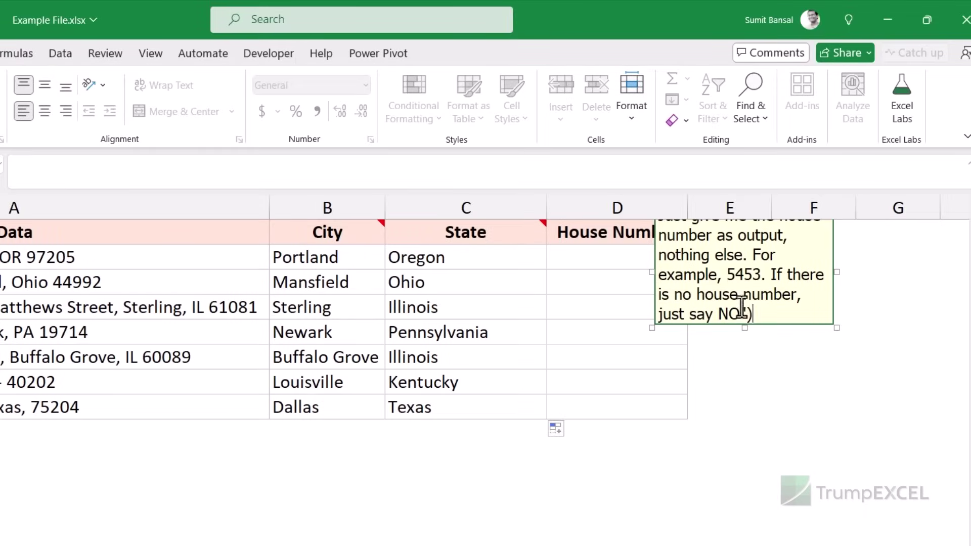
{"action": "left_click_drag", "start_coordinate": [736, 316], "coordinate": [655, 249]}
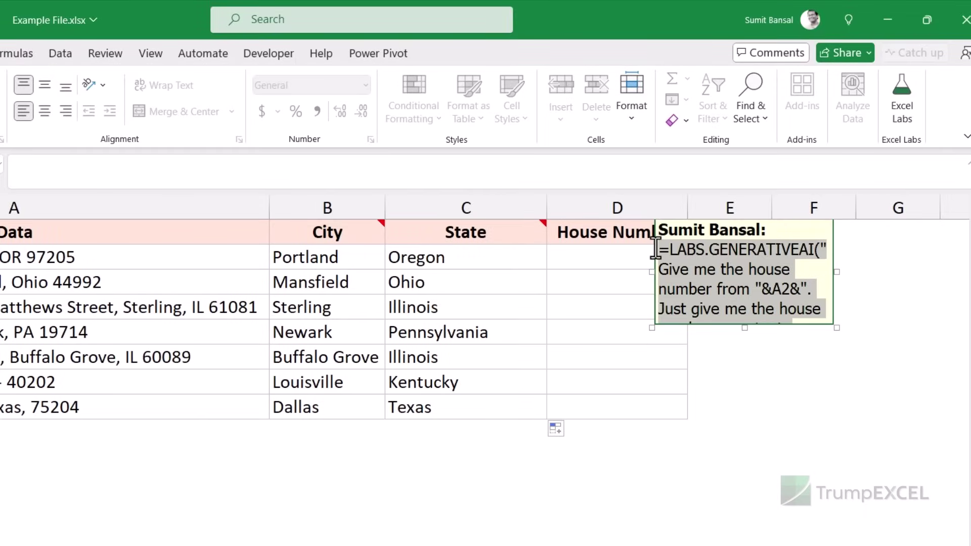
{"action": "left_click", "coordinate": [614, 259]}
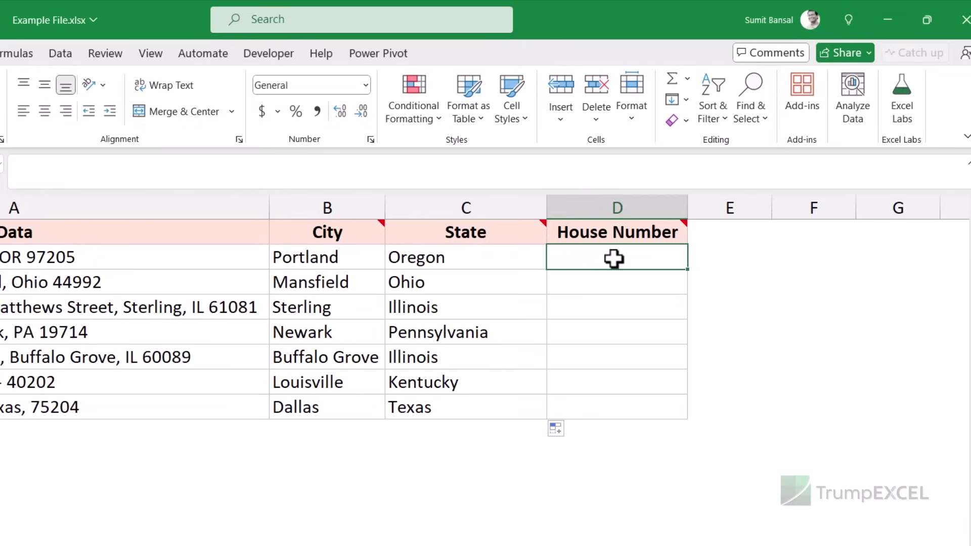
{"action": "double_click", "coordinate": [613, 259]}
{"action": "type", "text": "=LABS.GENERATIVEAI(\"Give me the house number from \"&A2&\". Just give me the house number as output, nothing else. For example, 5453. If there is no house number, just say NO\")"}
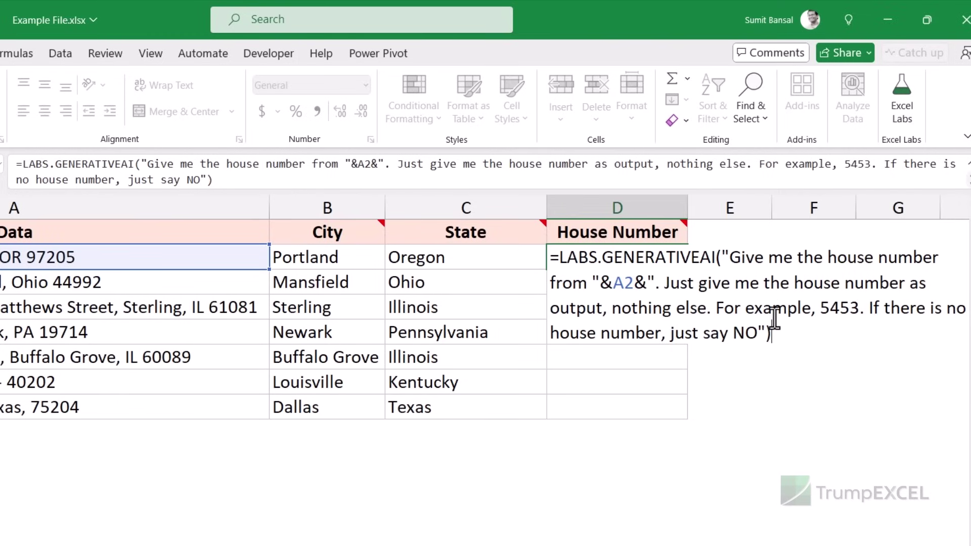
{"action": "key", "text": "Return"}
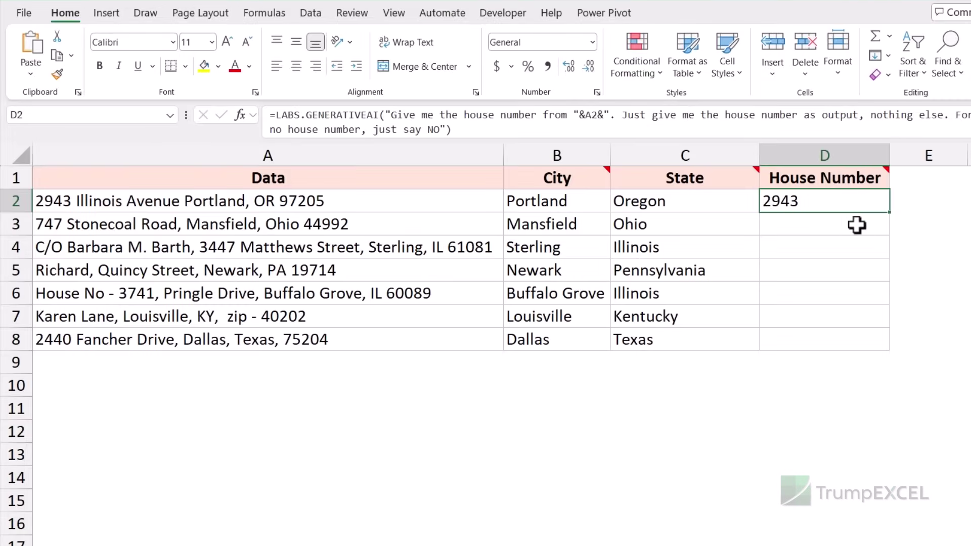
Fill the D2 formula down through D8 and check the results in D5 and D7 against their addresses.
{"action": "left_click_drag", "start_coordinate": [890, 213], "coordinate": [872, 345]}
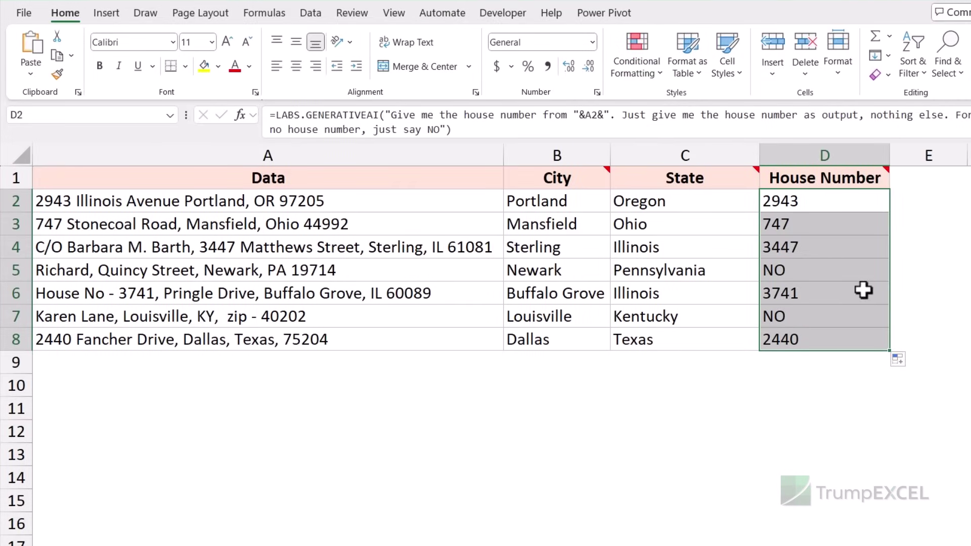
{"action": "left_click", "coordinate": [829, 271]}
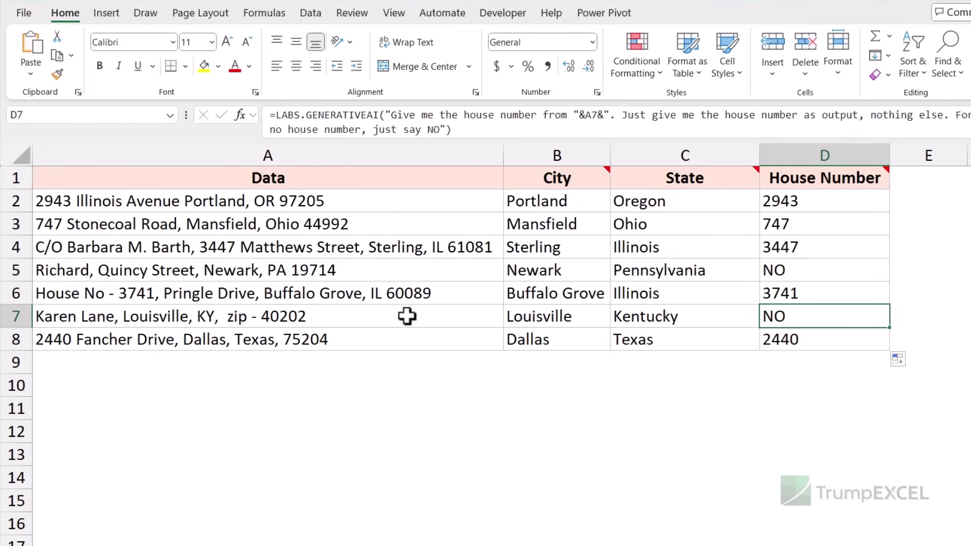
{"action": "left_click", "coordinate": [776, 321]}
{"action": "left_click", "coordinate": [313, 317]}
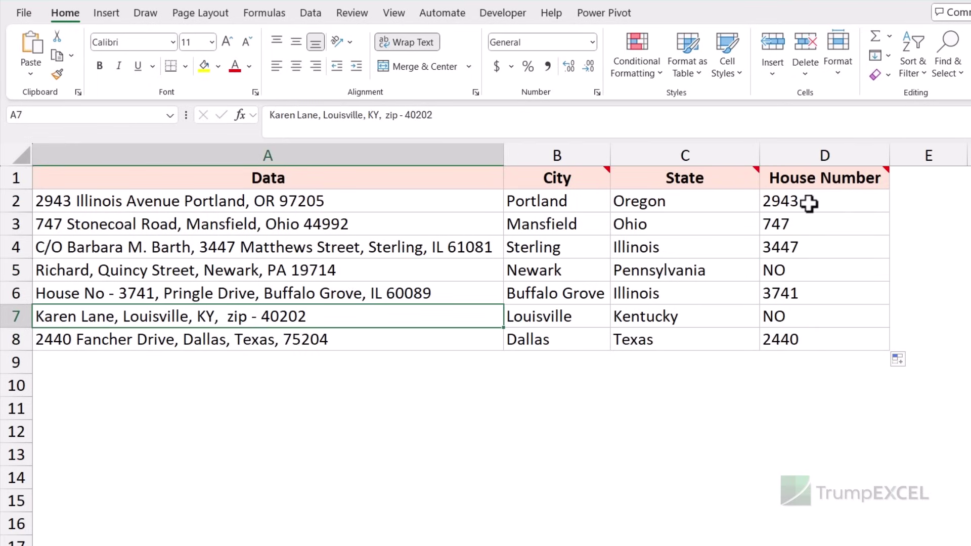
{"action": "left_click_drag", "start_coordinate": [806, 202], "coordinate": [808, 338]}
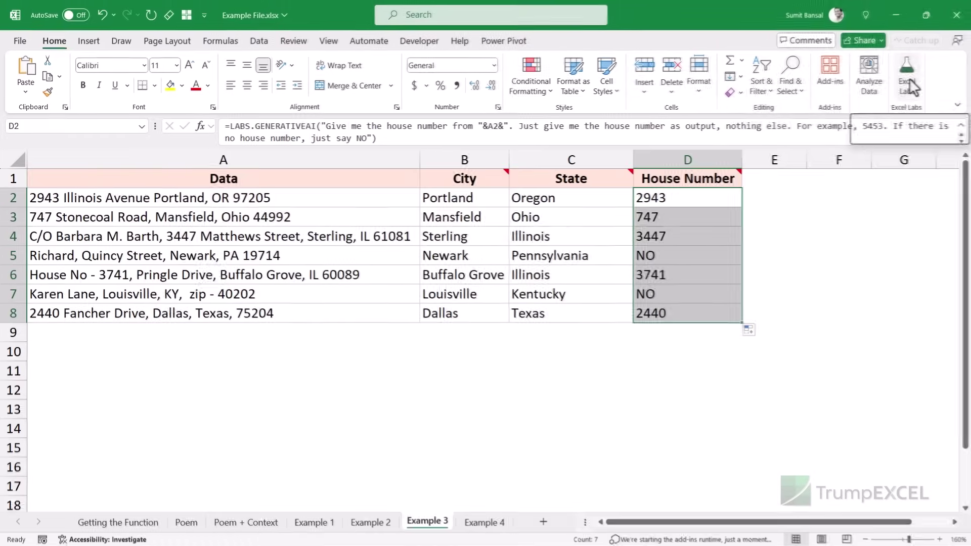
Open Excel Labs, set the LABS.GENERATIVEAI model to gpt-3.5-turbo-16k, and save the settings.
{"action": "left_click", "coordinate": [905, 81]}
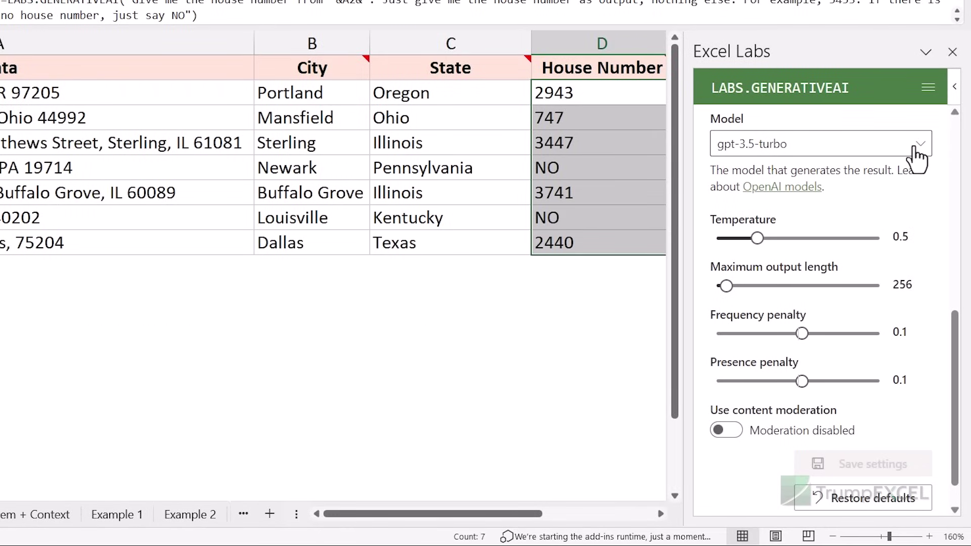
{"action": "left_click", "coordinate": [916, 148]}
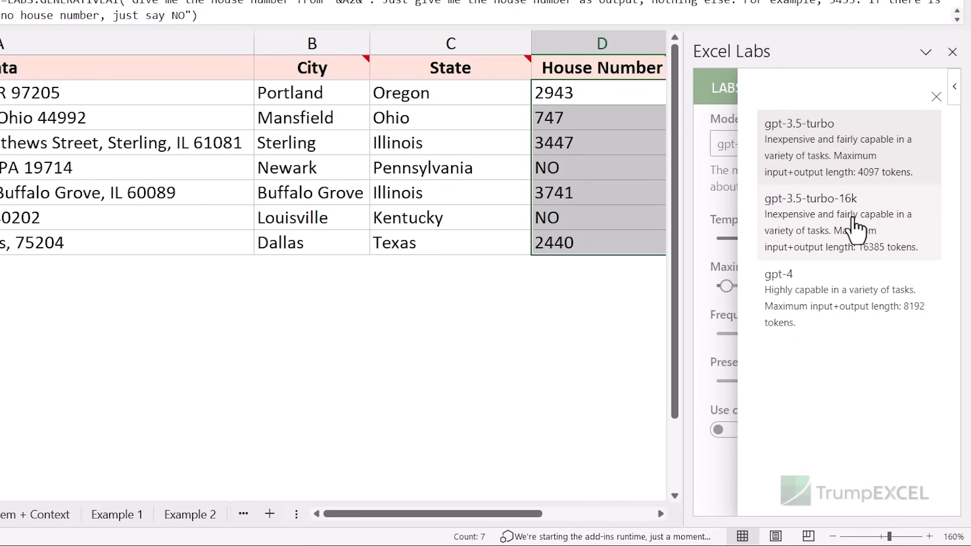
{"action": "left_click", "coordinate": [856, 230]}
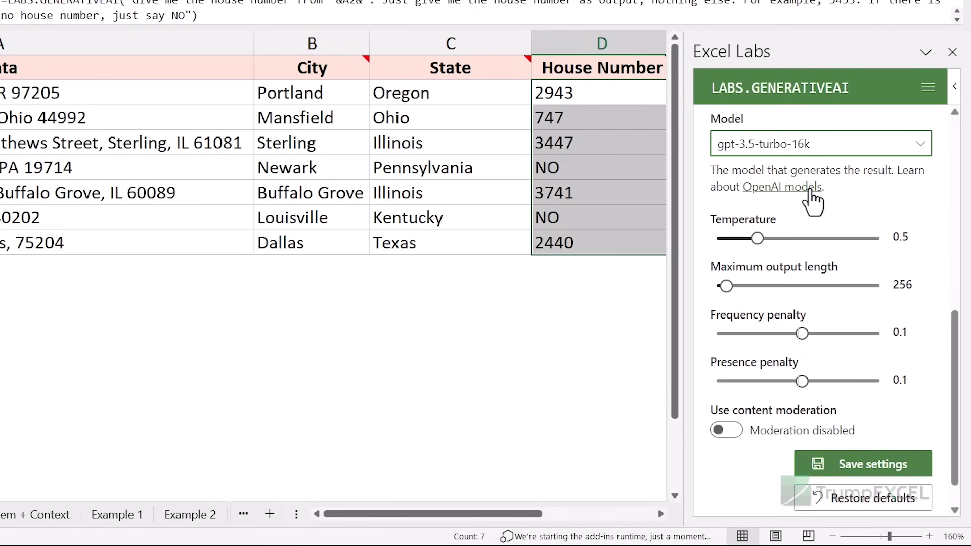
{"action": "left_click", "coordinate": [854, 465]}
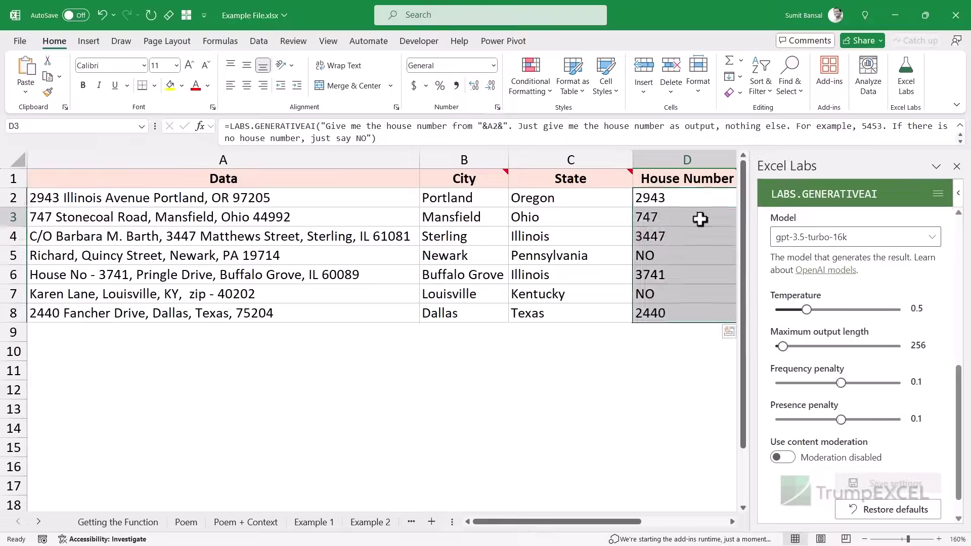
Clear the house number formulas from D3:D8 and close the Excel Labs pane.
{"action": "left_click_drag", "start_coordinate": [700, 218], "coordinate": [685, 312]}
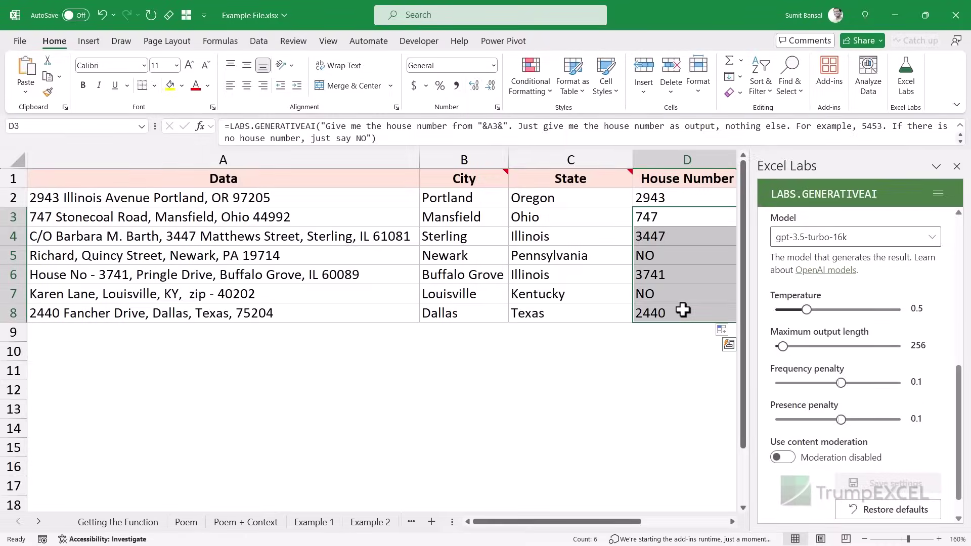
{"action": "key", "text": "Delete"}
{"action": "scroll", "coordinate": [682, 309], "scroll_direction": "right", "scroll_amount": 1}
{"action": "left_click", "coordinate": [956, 166]}
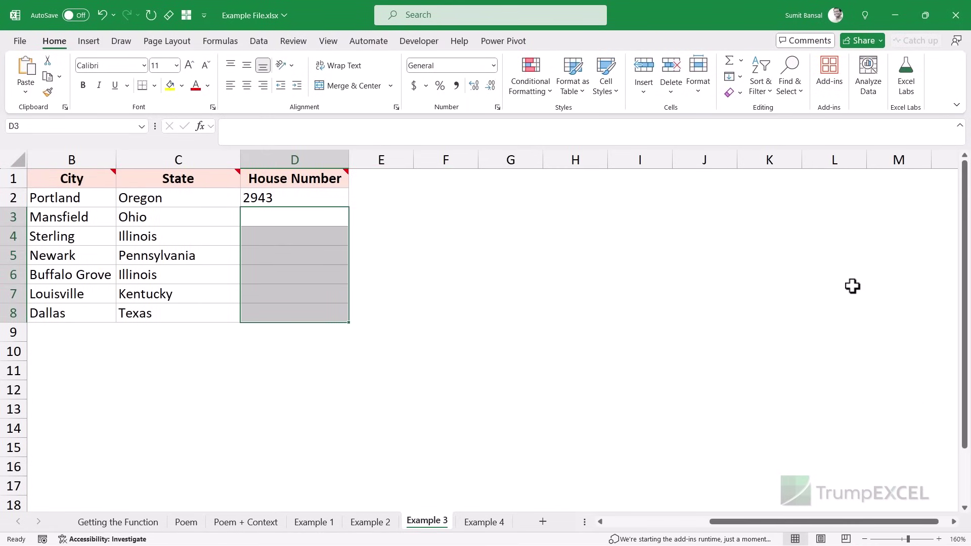
Recalculate the house number in D2 by re-entering its existing formula, and reselect the cell.
{"action": "key", "text": "Left"}
{"action": "key", "text": "Left"}
{"action": "key", "text": "Left"}
{"action": "key", "text": "Right"}
{"action": "key", "text": "Right"}
{"action": "key", "text": "Right"}
{"action": "key", "text": "Up"}
{"action": "key", "text": "F2"}
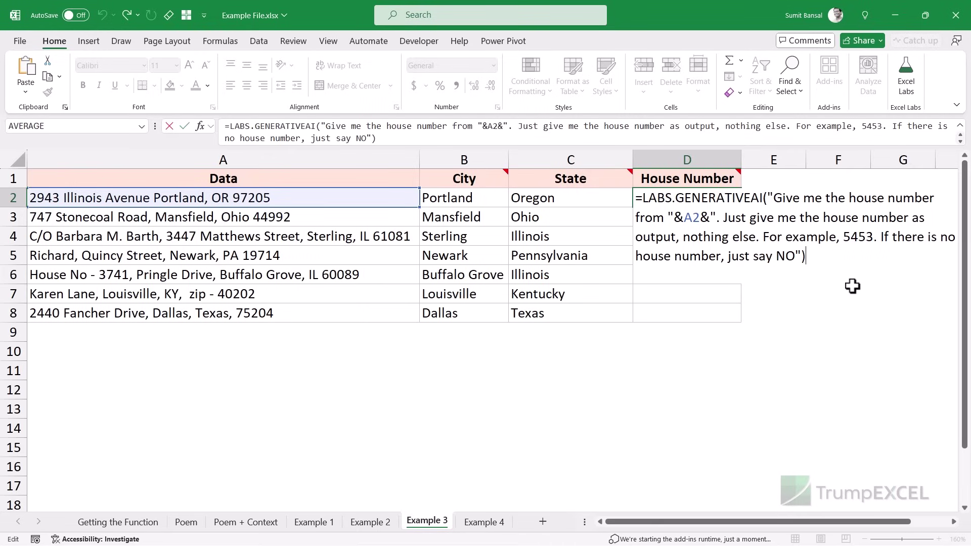
{"action": "key", "text": "Return"}
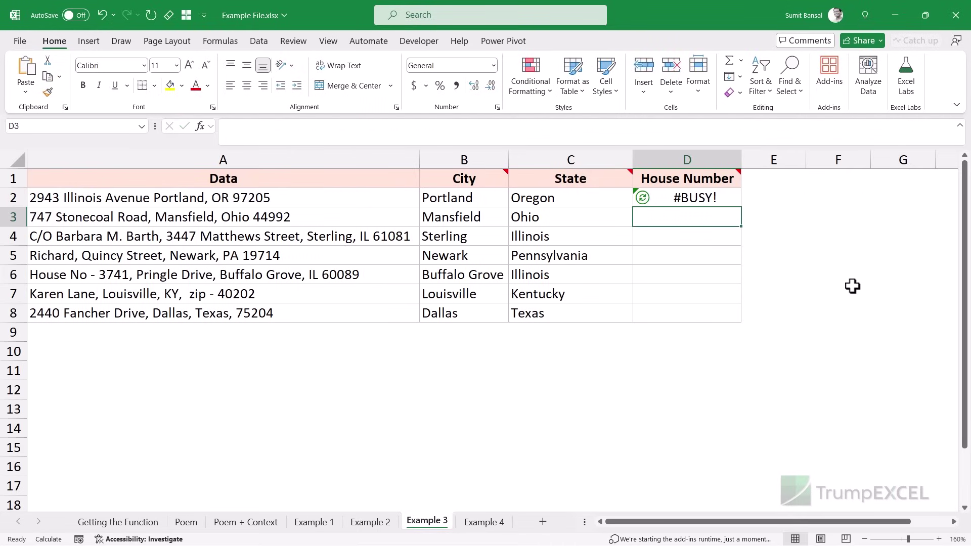
{"action": "left_click", "coordinate": [731, 200]}
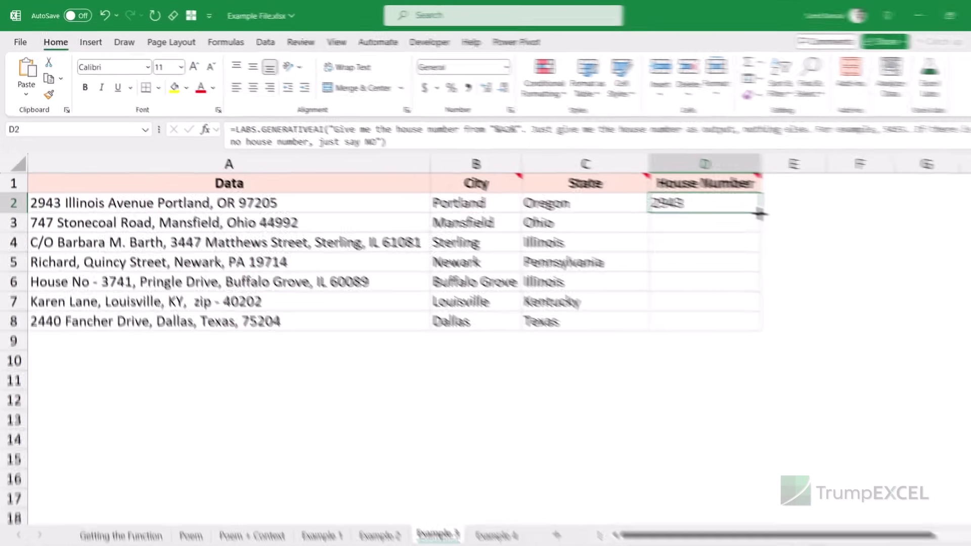
Fill the D2 house number formula down through D8 and check the results in D3, D5, D7 and D8.
{"action": "left_click_drag", "start_coordinate": [758, 213], "coordinate": [753, 324]}
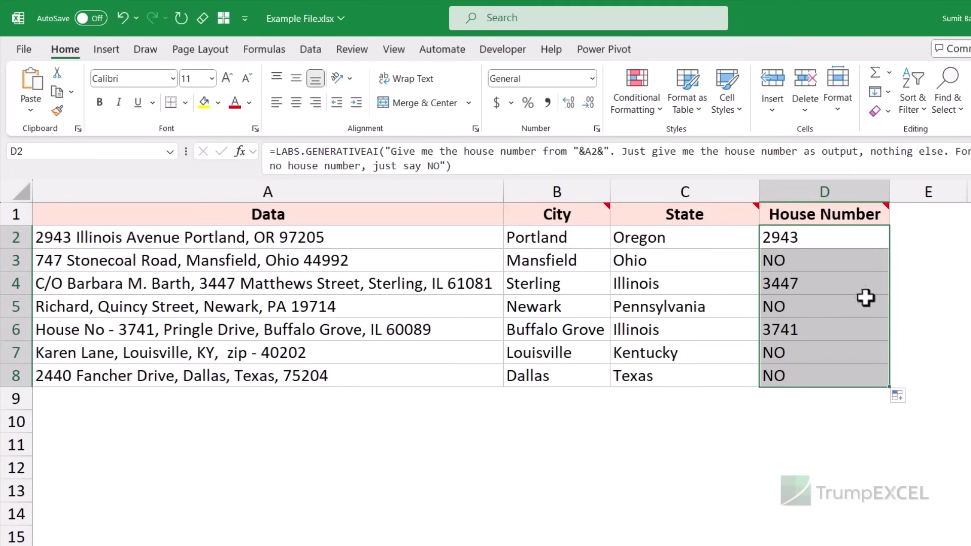
{"action": "left_click", "coordinate": [816, 260]}
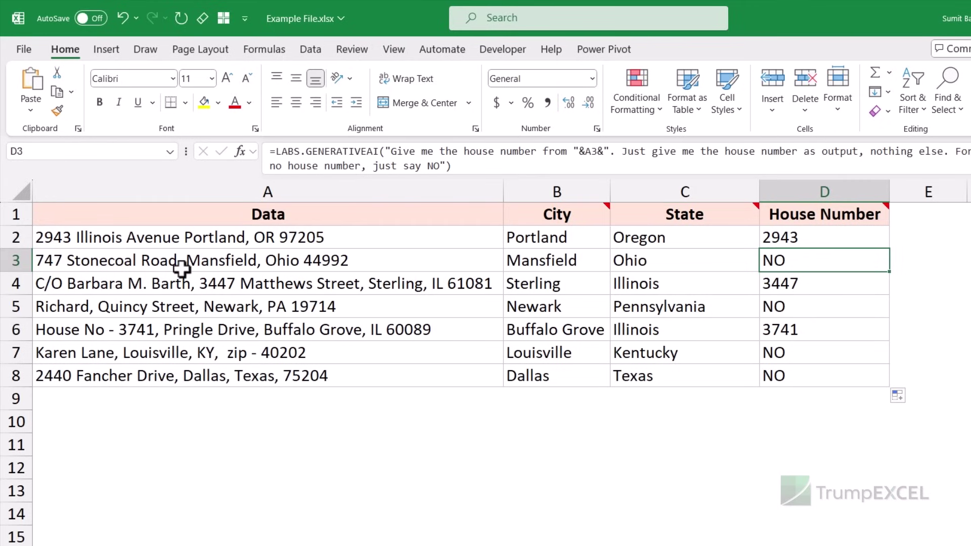
{"action": "left_click", "coordinate": [802, 307]}
{"action": "left_click", "coordinate": [804, 350]}
{"action": "left_click", "coordinate": [802, 374]}
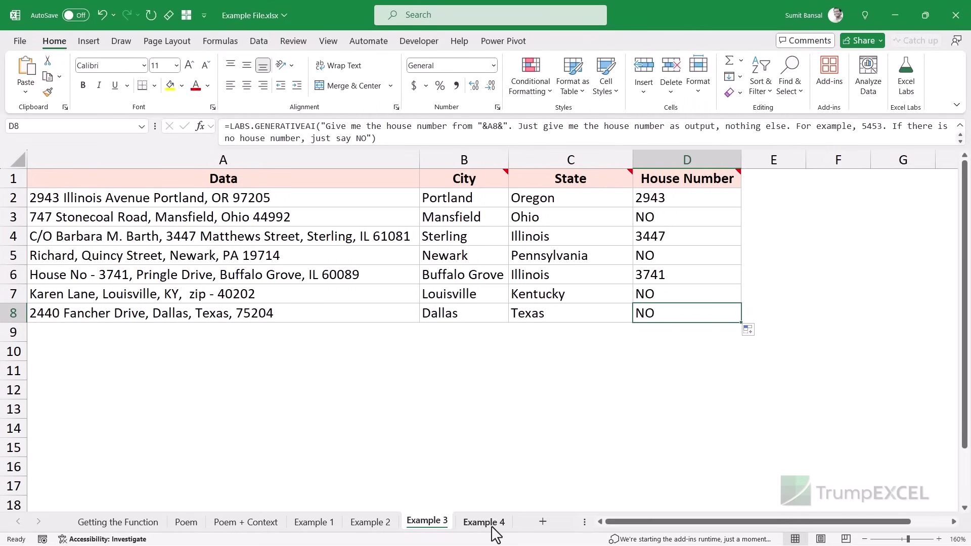
Open the Example 4 sheet and look over the airport reviews in column A and the Sentiment column beside them.
{"action": "left_click", "coordinate": [492, 528]}
{"action": "left_click", "coordinate": [226, 220]}
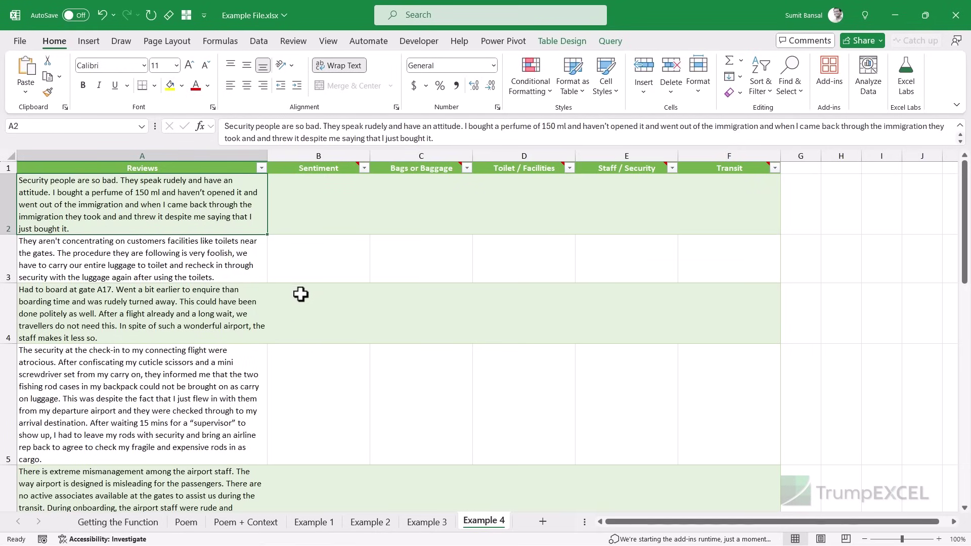
{"action": "scroll", "coordinate": [307, 294], "scroll_direction": "up", "scroll_amount": 3, "text": "ctrl"}
{"action": "scroll", "coordinate": [306, 286], "scroll_direction": "up", "scroll_amount": 1}
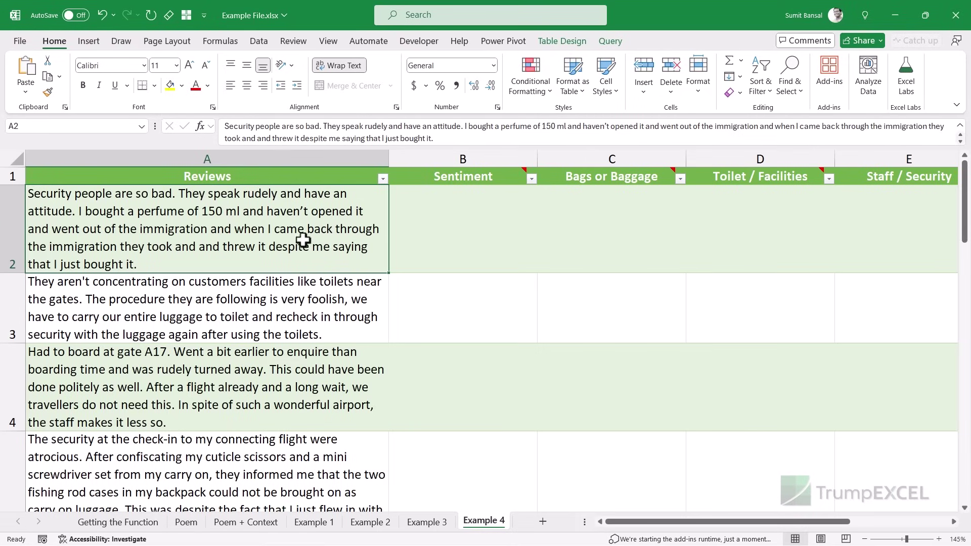
{"action": "key", "text": "ctrl+shift+Down"}
{"action": "key", "text": "ctrl+Up"}
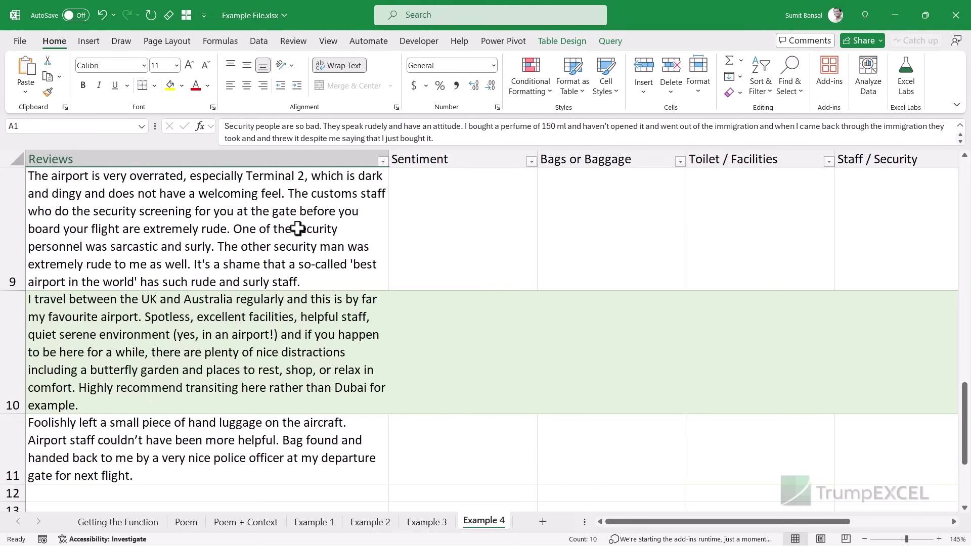
{"action": "key", "text": "Down"}
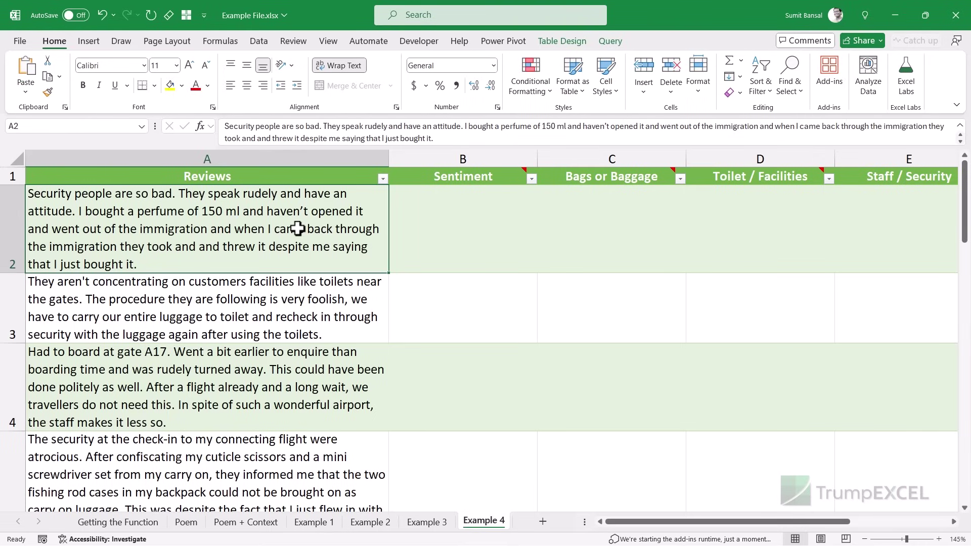
{"action": "key", "text": "ctrl+shift+Down"}
{"action": "key", "text": "ctrl+Home"}
{"action": "key", "text": "Right"}
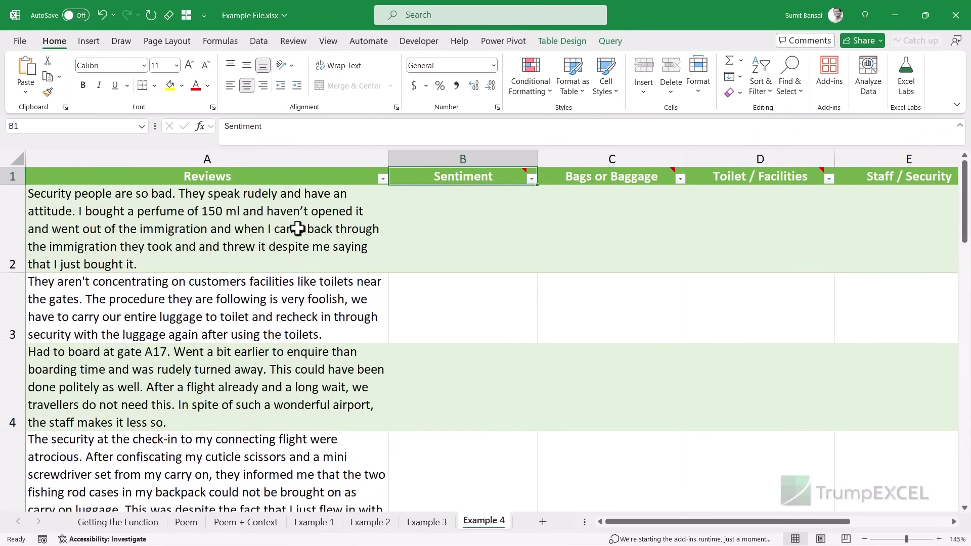
{"action": "key", "text": "Down"}
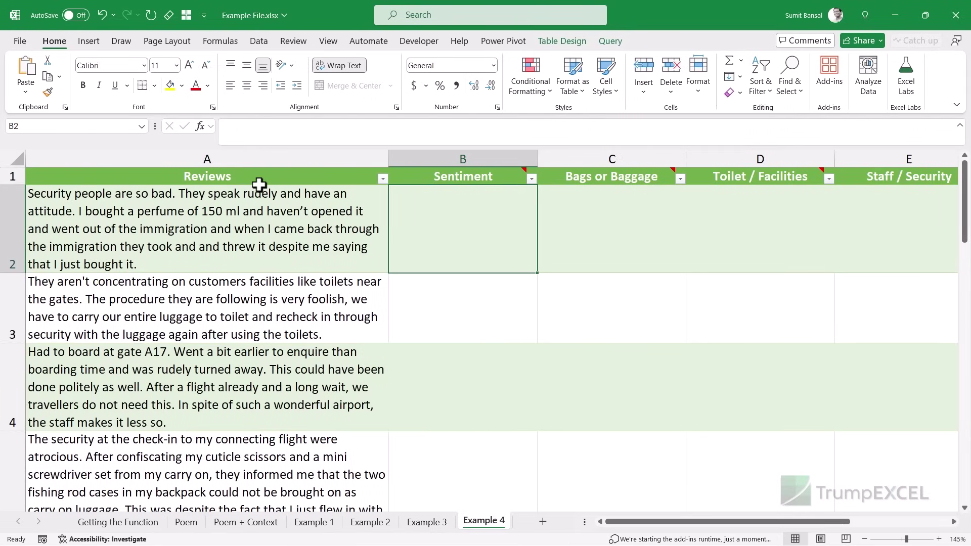
Copy the complete LABS.GENERATIVEAI formula from the note on the Sentiment header in B1.
{"action": "left_click", "coordinate": [419, 177]}
{"action": "key", "text": "shift+F2"}
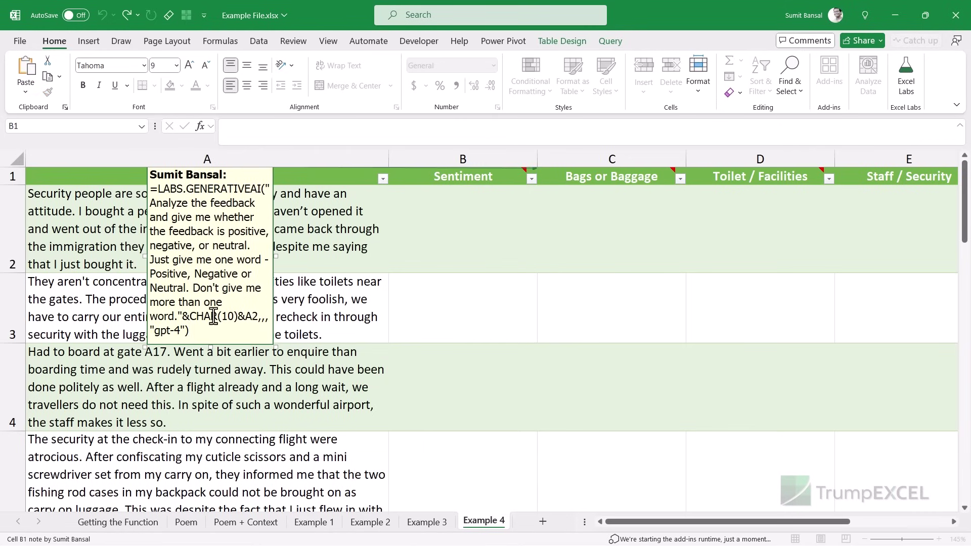
{"action": "left_click_drag", "start_coordinate": [199, 329], "coordinate": [152, 188]}
{"action": "key", "text": "ctrl+c"}
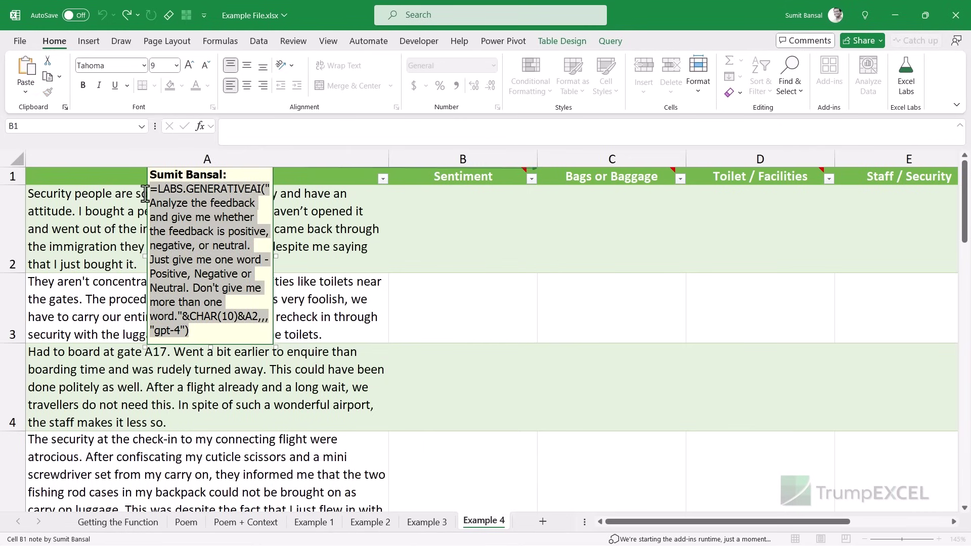
Paste the copied gpt-4 sentiment formula into B2, make the formula bar taller, and enter the formula.
{"action": "left_click", "coordinate": [449, 223]}
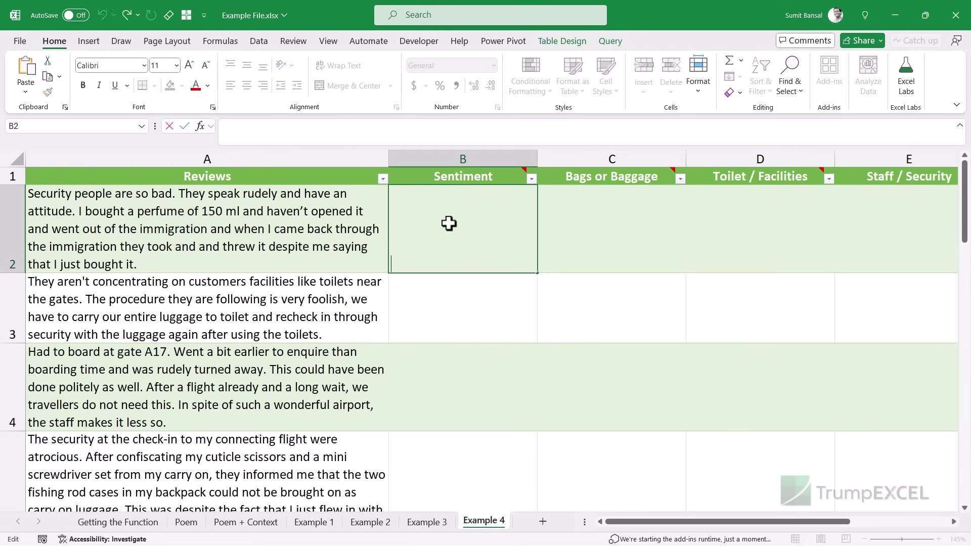
{"action": "key", "text": "F2"}
{"action": "key", "text": "ctrl+v"}
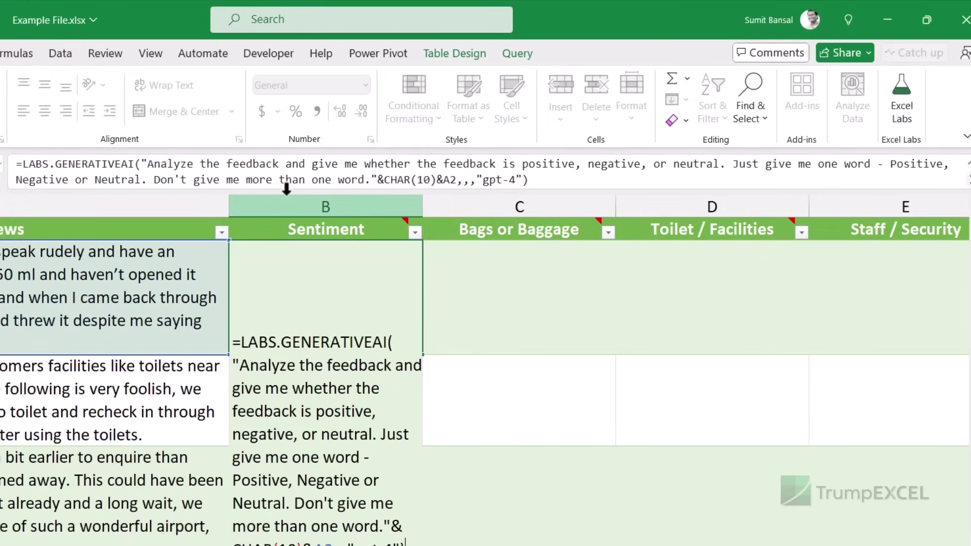
{"action": "left_click_drag", "start_coordinate": [284, 190], "coordinate": [285, 213]}
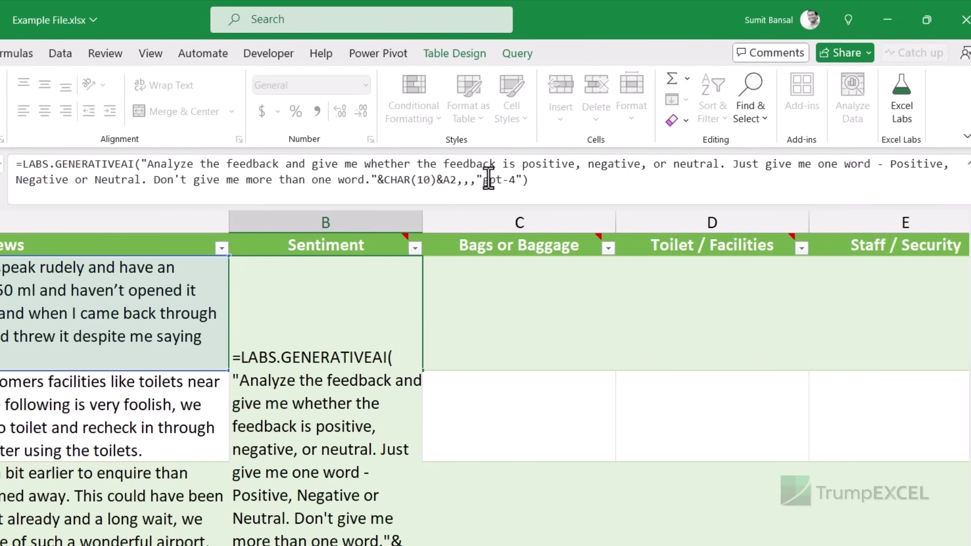
{"action": "mouse_move", "coordinate": [492, 253]}
{"action": "key", "text": "Return"}
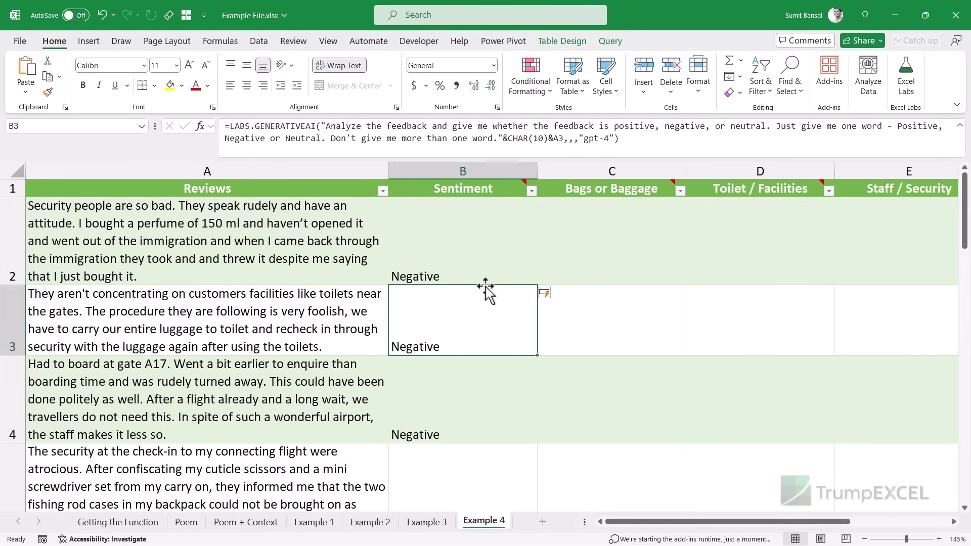
Review the Sentiment results for all rows and compare the B2 result with the review in A2.
{"action": "scroll", "coordinate": [487, 282], "scroll_direction": "down", "scroll_amount": 5}
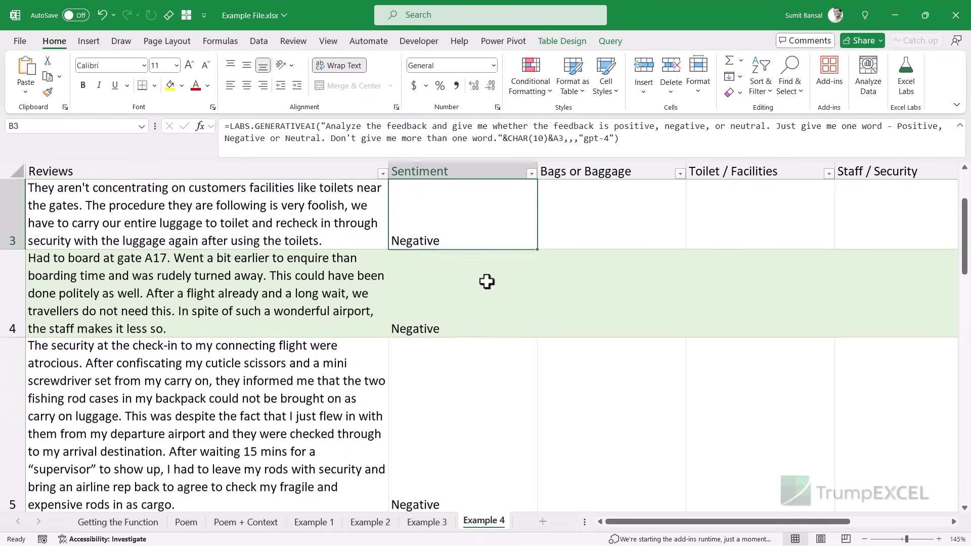
{"action": "scroll", "coordinate": [484, 304], "scroll_direction": "down", "scroll_amount": 3}
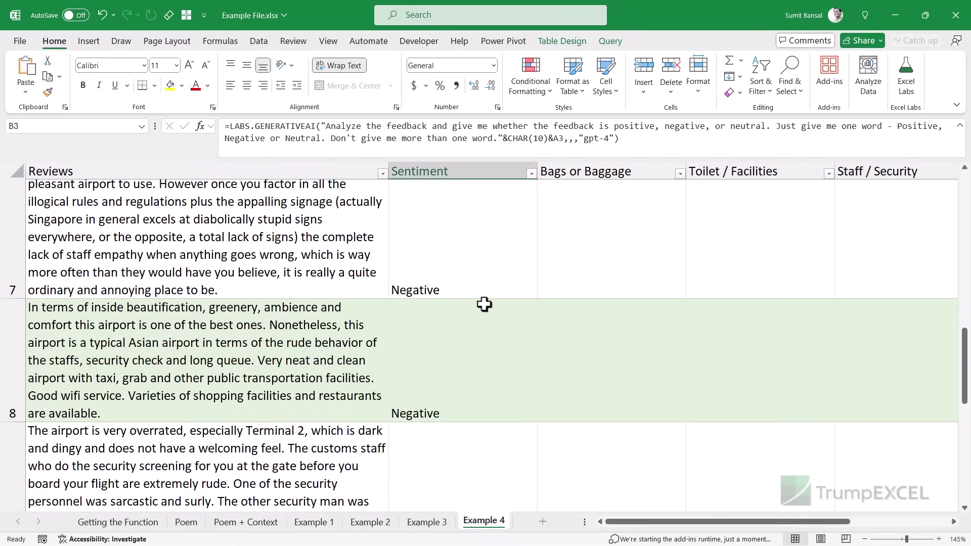
{"action": "scroll", "coordinate": [484, 304], "scroll_direction": "down", "scroll_amount": 5}
{"action": "scroll", "coordinate": [484, 304], "scroll_direction": "up", "scroll_amount": 6}
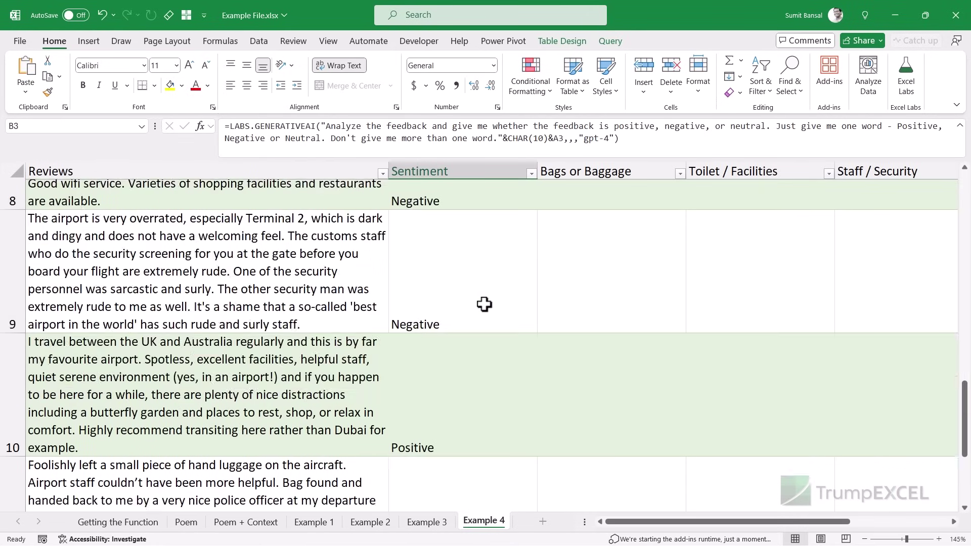
{"action": "scroll", "coordinate": [484, 304], "scroll_direction": "up", "scroll_amount": 6}
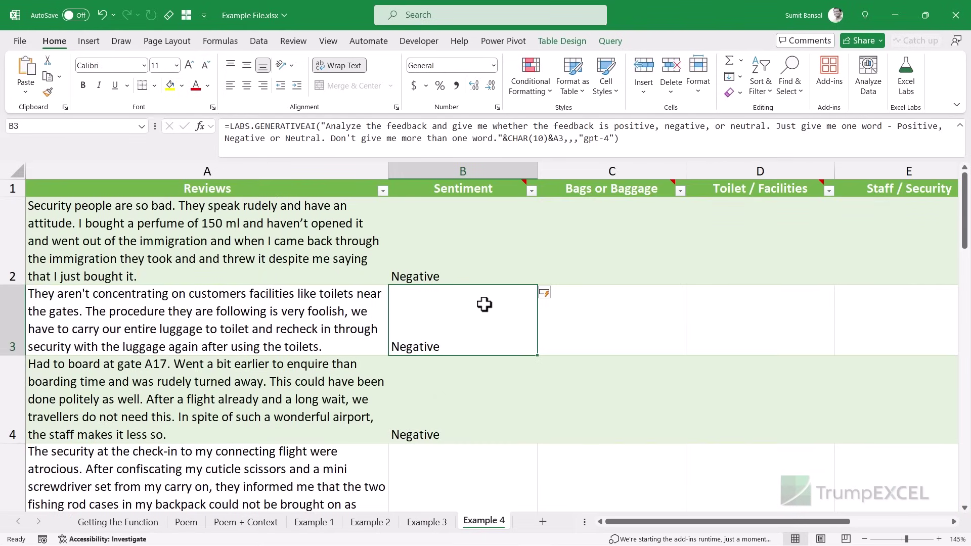
{"action": "left_click", "coordinate": [473, 264]}
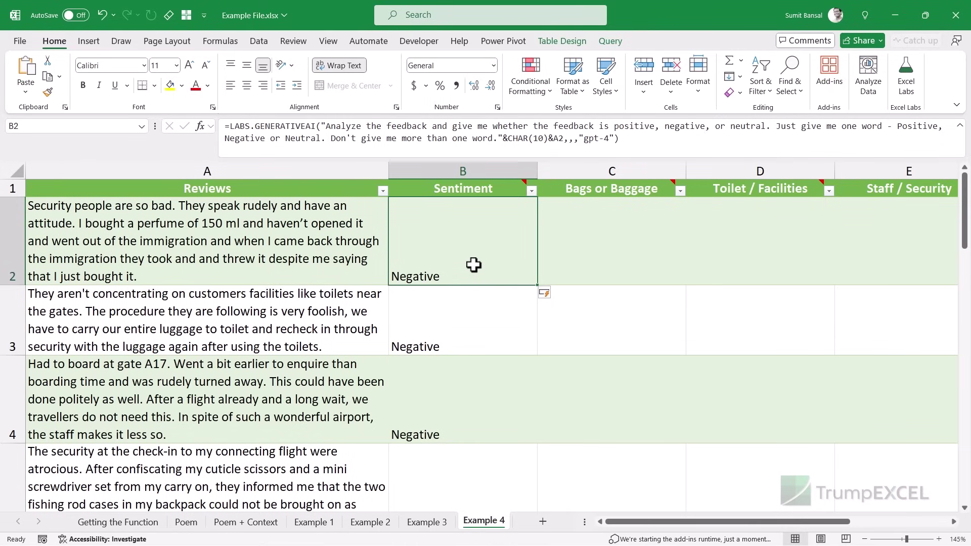
{"action": "left_click", "coordinate": [300, 251]}
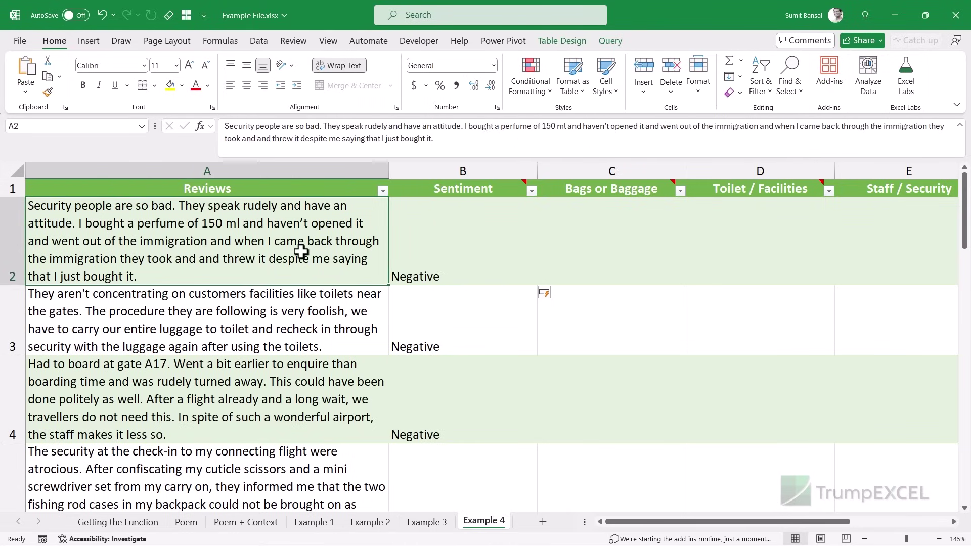
{"action": "key", "text": "Right"}
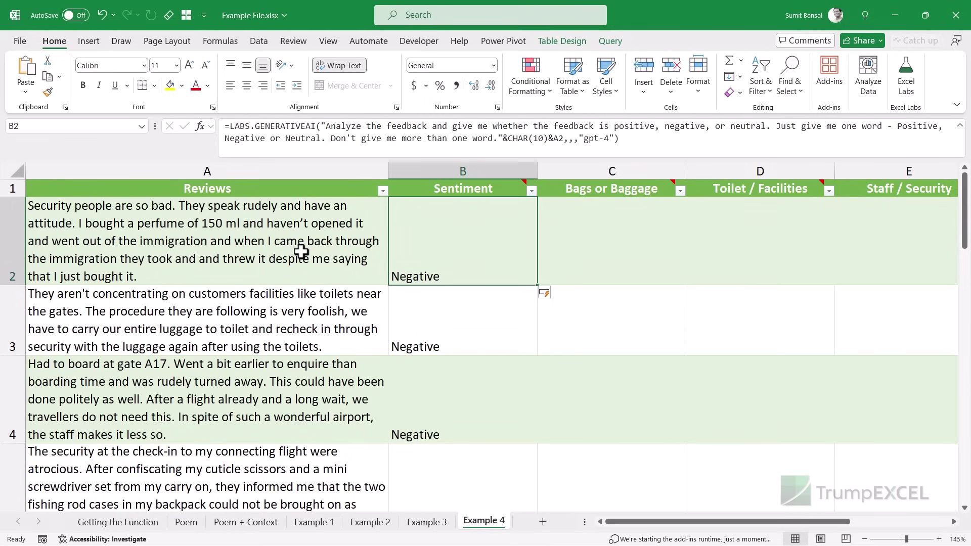
Copy the LABS.GENERATIVEAI formula from the note on the Bags or Baggage header in C1.
{"action": "left_click", "coordinate": [572, 244]}
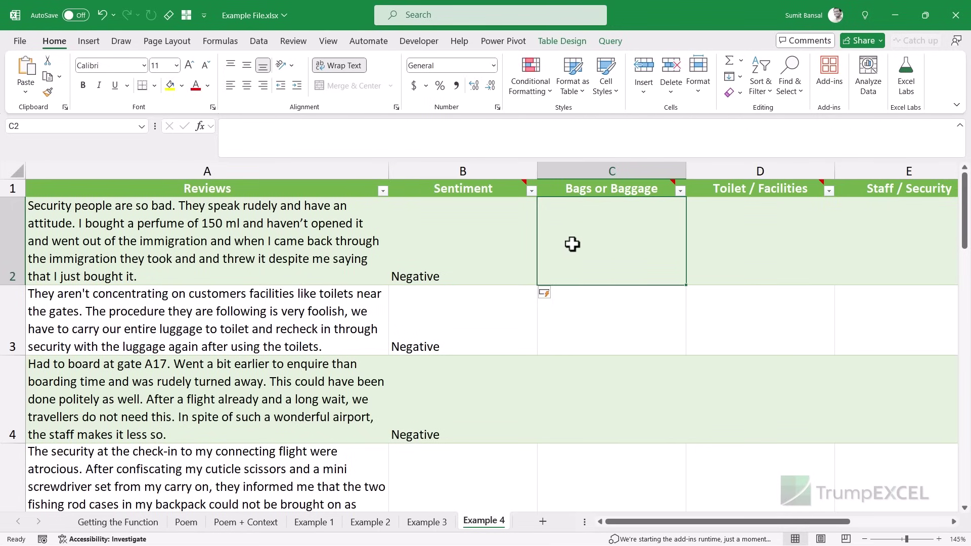
{"action": "left_click", "coordinate": [596, 188]}
{"action": "key", "text": "shift+F2"}
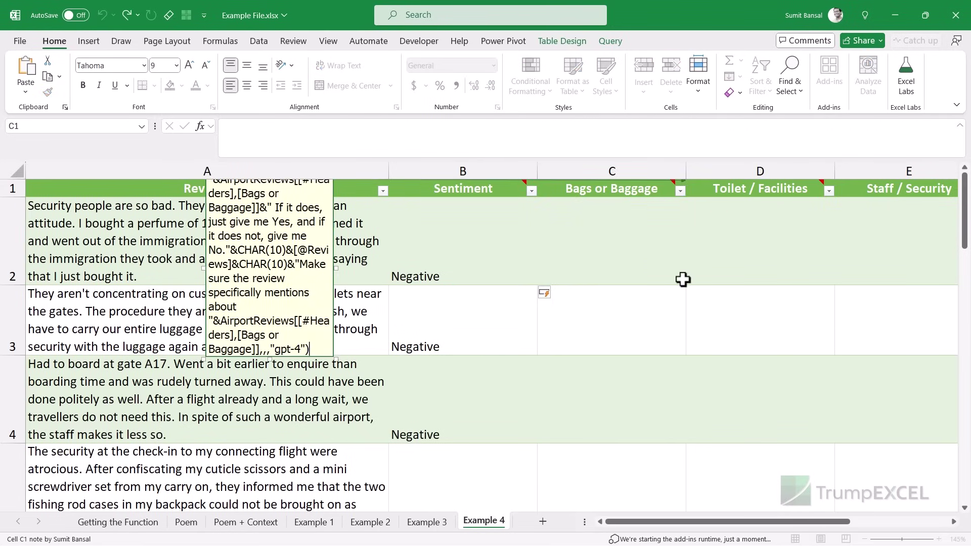
{"action": "left_click_drag", "start_coordinate": [310, 349], "coordinate": [210, 205]}
{"action": "key", "text": "ctrl+c"}
{"action": "key", "text": "Escape"}
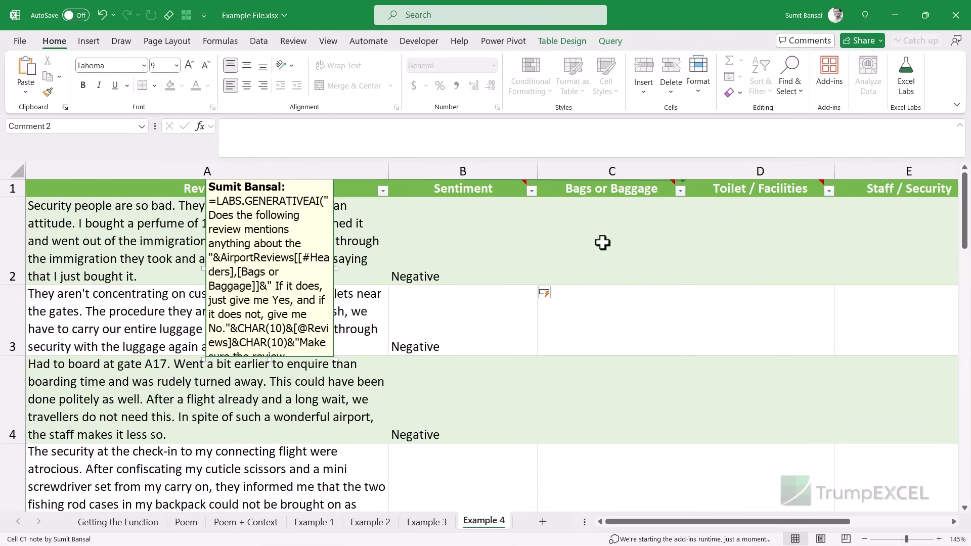
Enter the copied gpt-4 Yes/No formula in C2 to detect reviews mentioning bags or baggage.
{"action": "left_click", "coordinate": [602, 243]}
{"action": "double_click", "coordinate": [602, 242]}
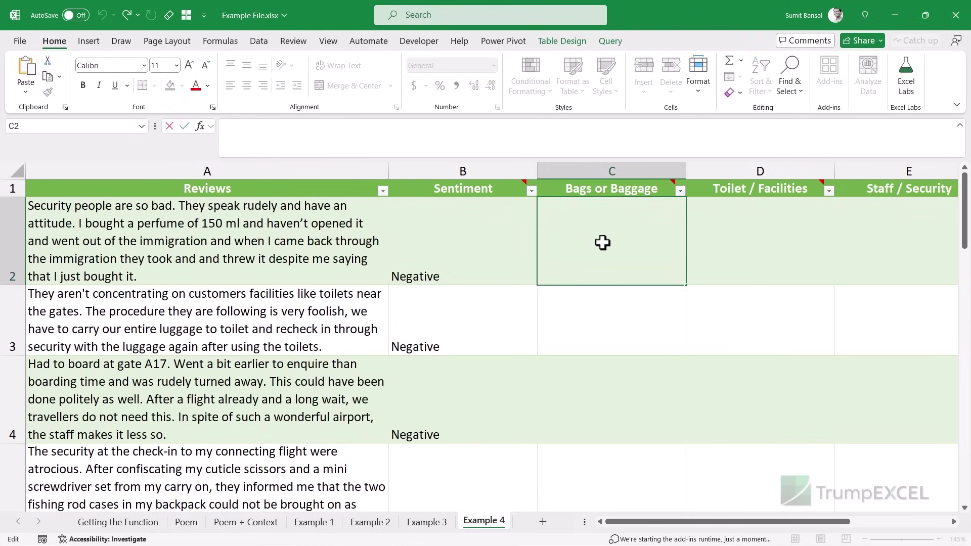
{"action": "key", "text": "ctrl+v"}
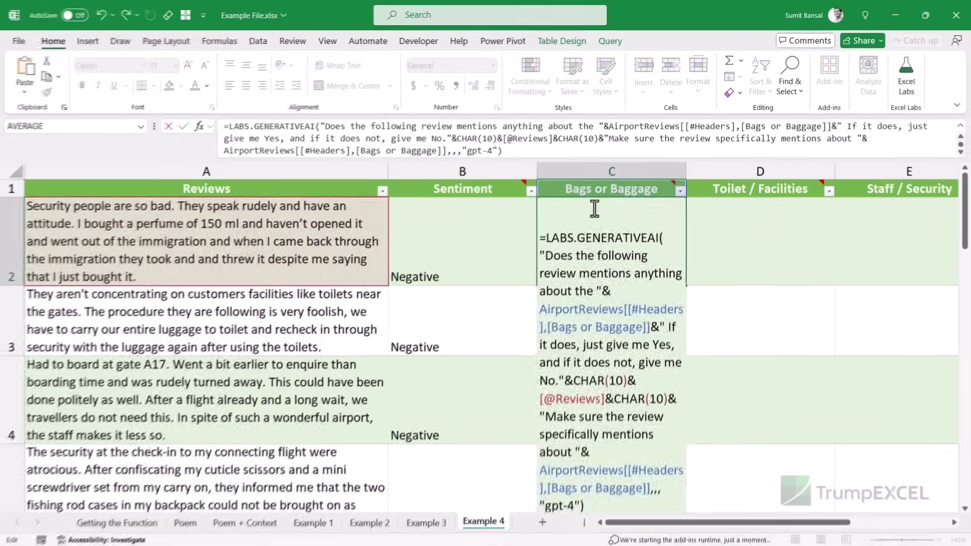
{"action": "key", "text": "Return"}
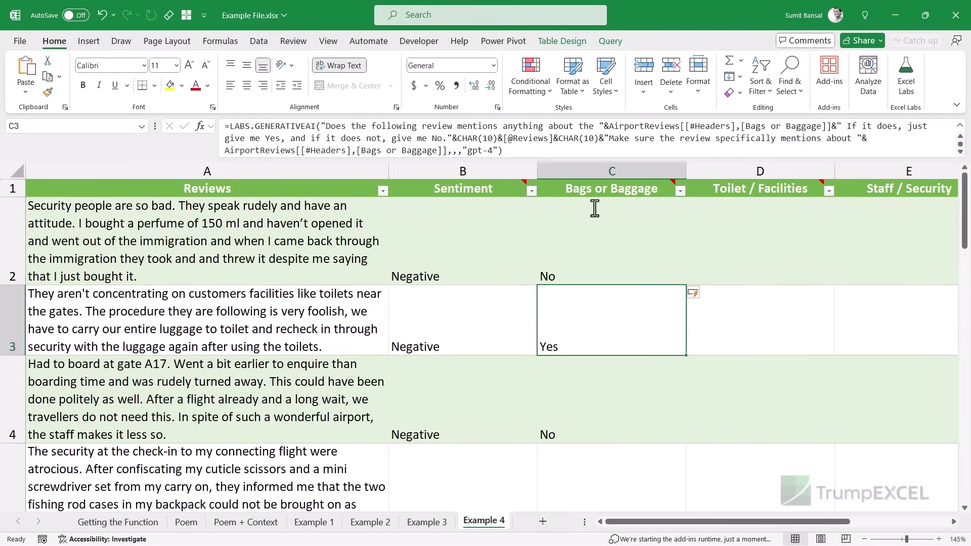
Check the Bags or Baggage results for all rows, along with the C1 header and the formula in C2.
{"action": "scroll", "coordinate": [607, 321], "scroll_direction": "down", "scroll_amount": 5}
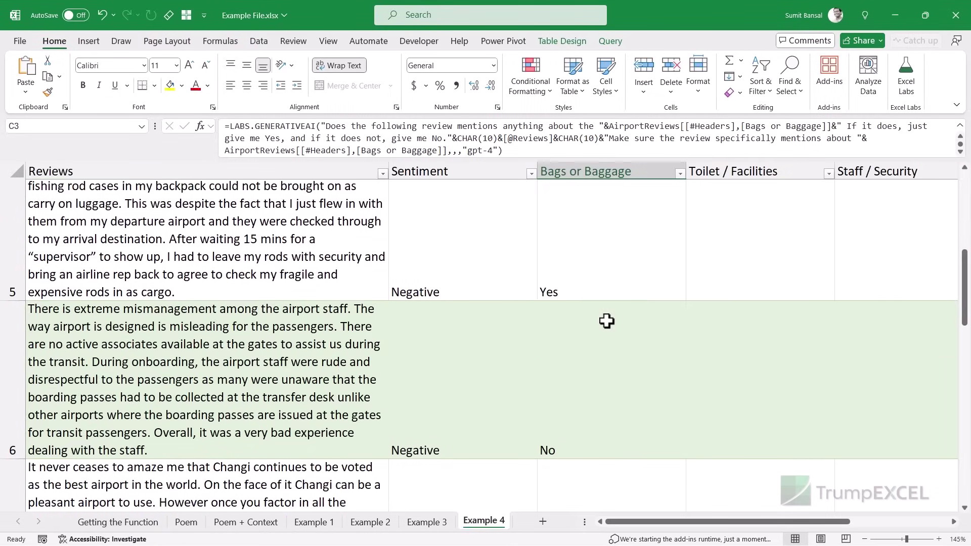
{"action": "scroll", "coordinate": [607, 321], "scroll_direction": "down", "scroll_amount": 6}
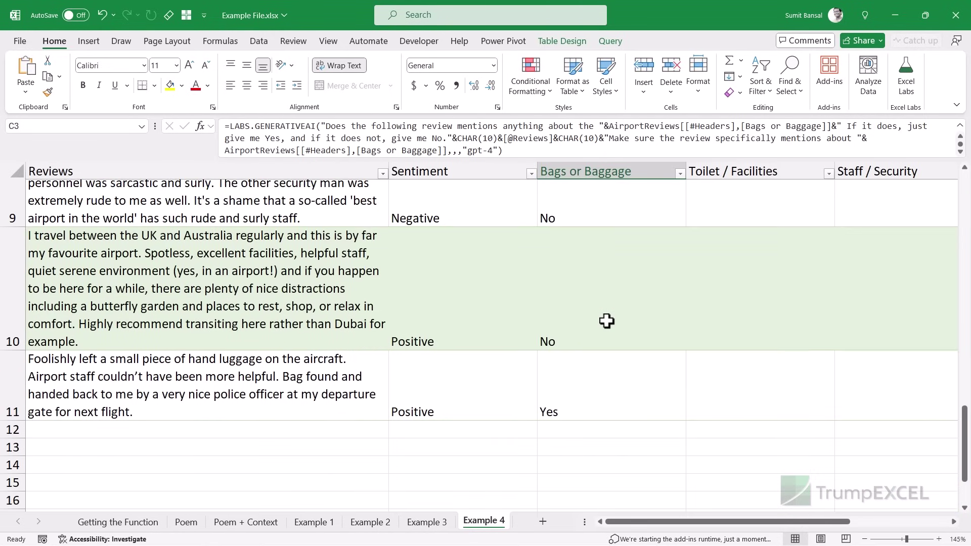
{"action": "scroll", "coordinate": [607, 321], "scroll_direction": "up", "scroll_amount": 1}
{"action": "scroll", "coordinate": [603, 346], "scroll_direction": "up", "scroll_amount": 10}
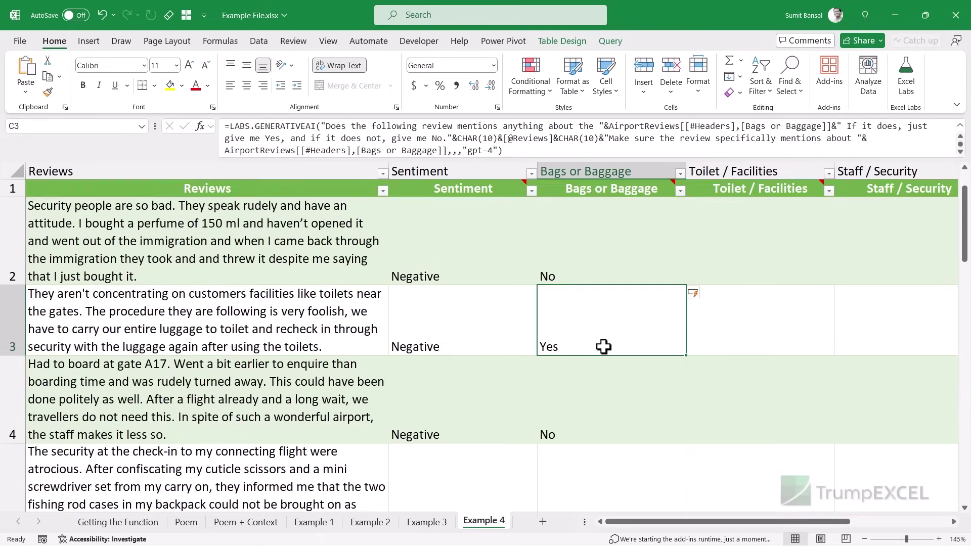
{"action": "left_click", "coordinate": [594, 267]}
{"action": "left_click", "coordinate": [575, 189]}
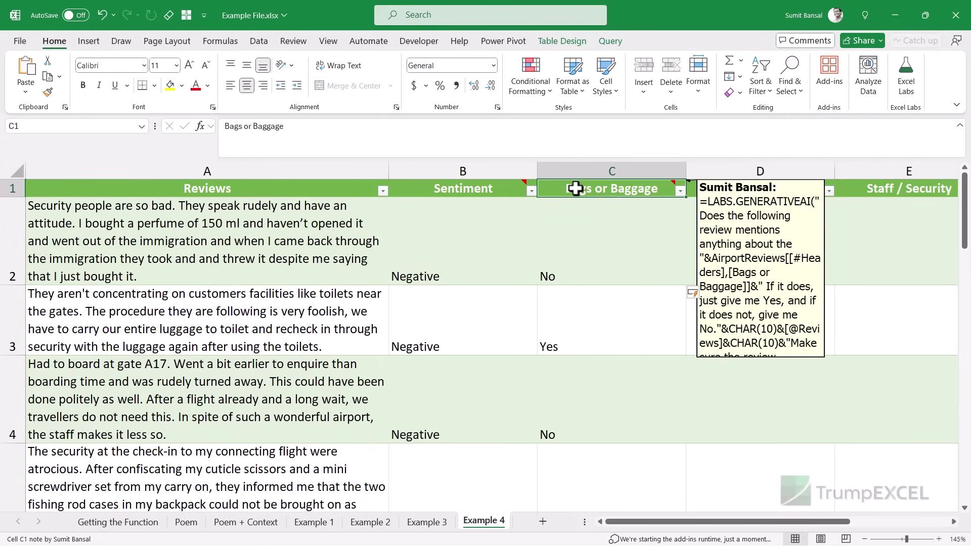
{"action": "left_click", "coordinate": [613, 226]}
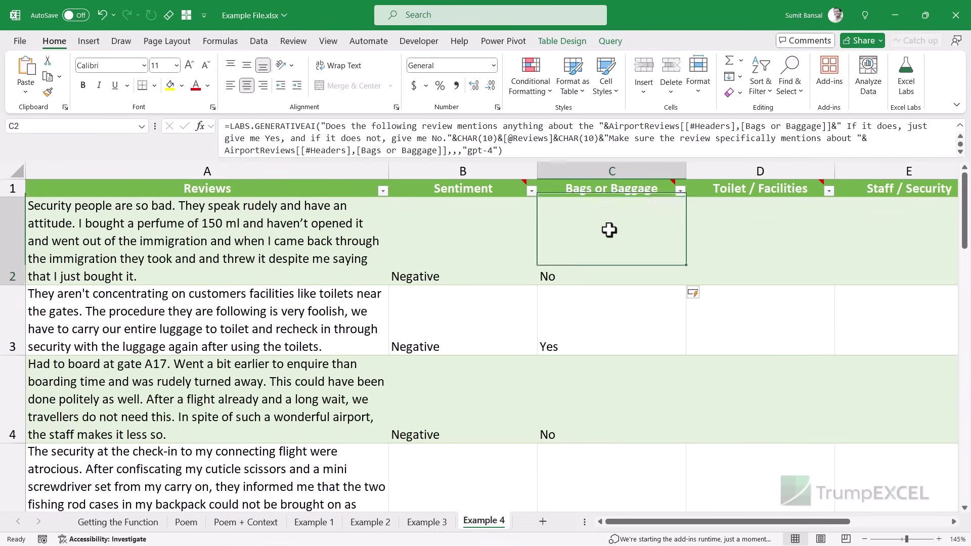
Append "Suitcase Handbag" to the review in A2 and check the Bags or Baggage result in C2.
{"action": "double_click", "coordinate": [167, 274]}
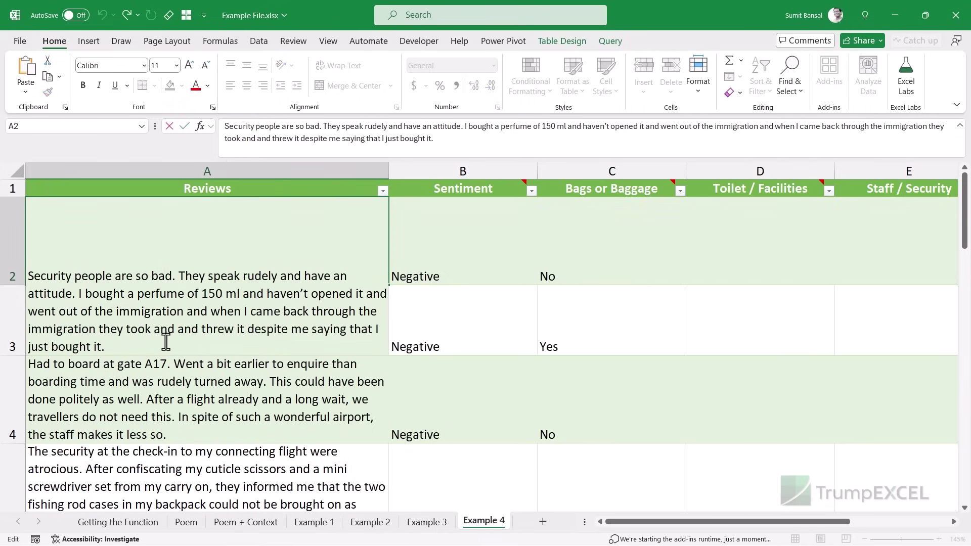
{"action": "type", "text": "Suitcase Han"}
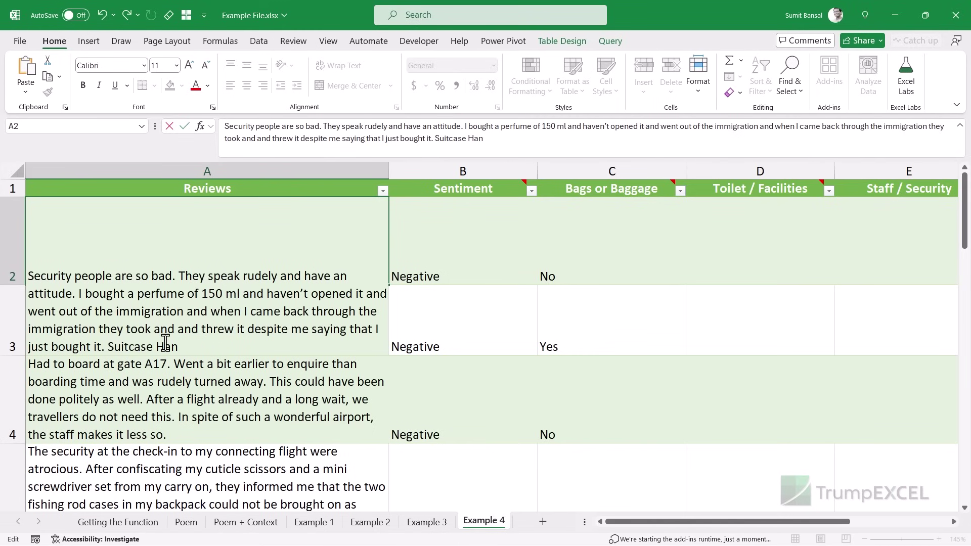
{"action": "type", "text": "dbag"}
{"action": "key", "text": "ctrl+Return"}
{"action": "key", "text": "Right"}
{"action": "key", "text": "Right"}
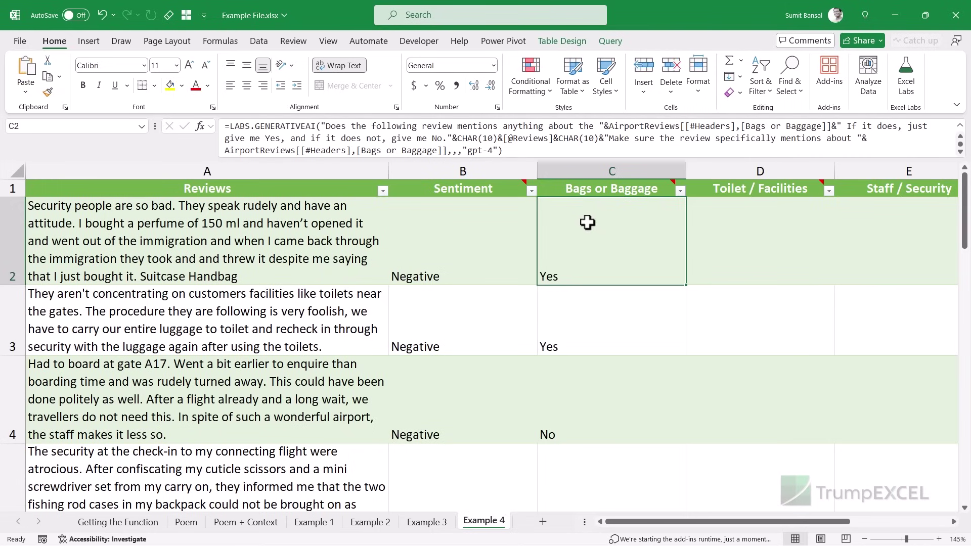
Copy the LABS.GENERATIVEAI formula from the note on the Toilet / Facilities header in D1.
{"action": "mouse_move", "coordinate": [722, 193]}
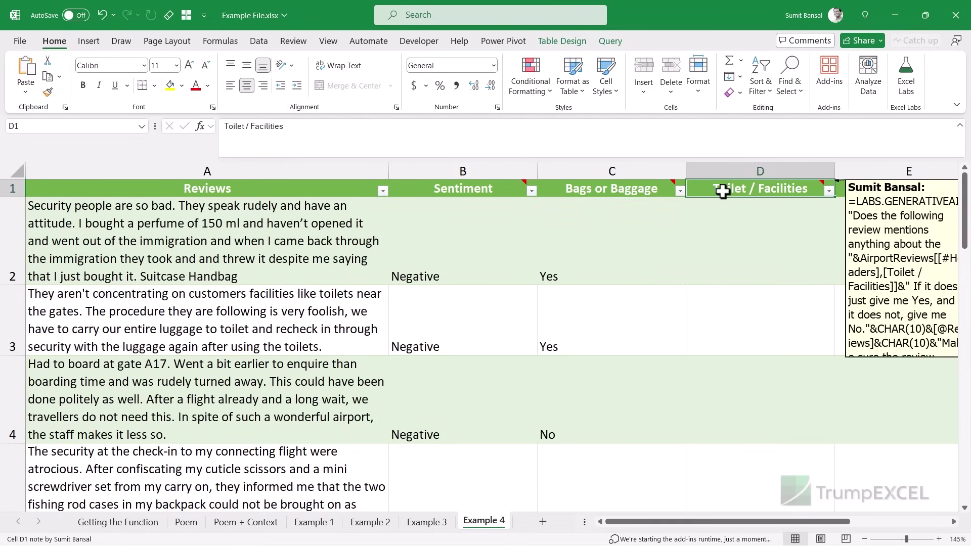
{"action": "key", "text": "shift+F2"}
{"action": "left_click_drag", "start_coordinate": [369, 348], "coordinate": [269, 201]}
{"action": "key", "text": "ctrl+c"}
{"action": "key", "text": "Escape"}
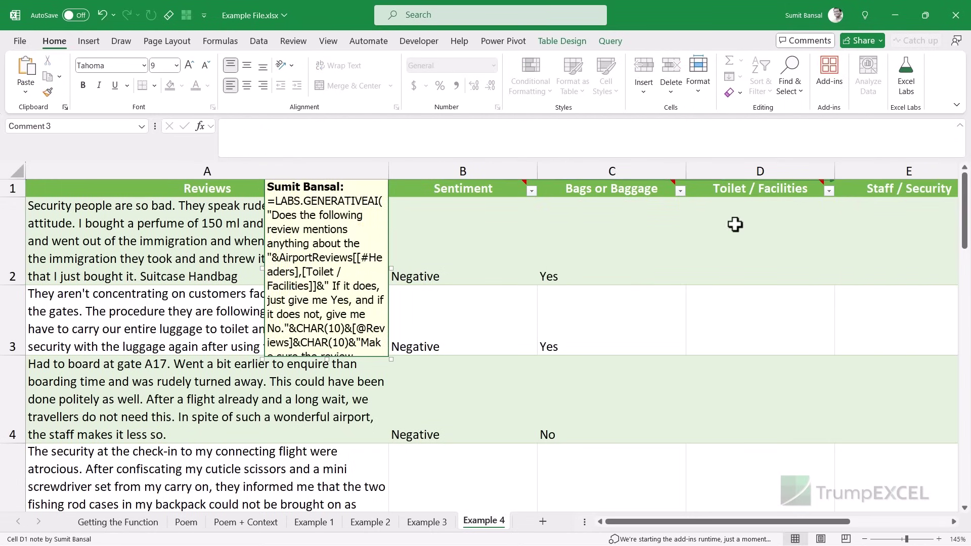
Enter the copied gpt-4 Yes/No formula in D2 and the matching header-note formulas for Staff / Security in E2 and Transit in F2.
{"action": "left_click", "coordinate": [735, 224]}
{"action": "double_click", "coordinate": [734, 224]}
{"action": "key", "text": "ctrl+v"}
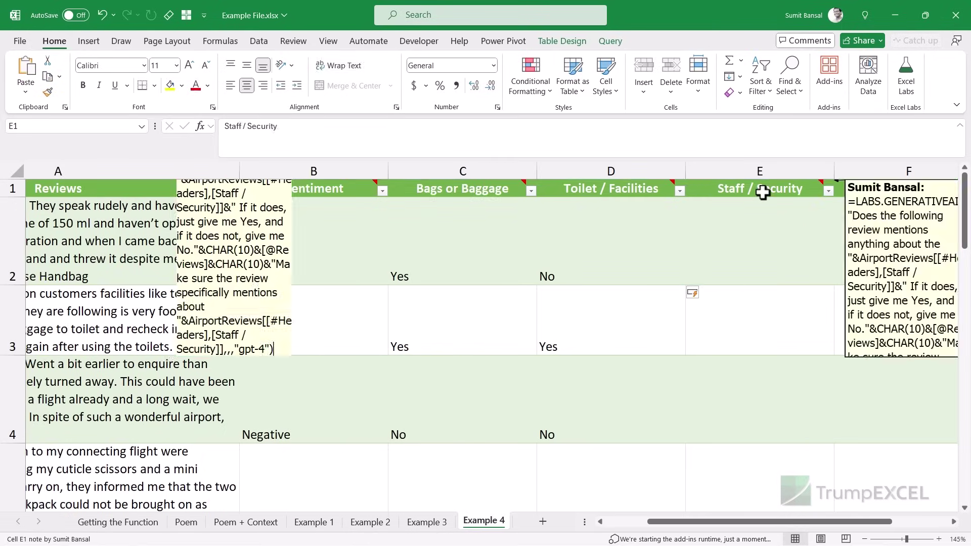
{"action": "left_click", "coordinate": [722, 188]}
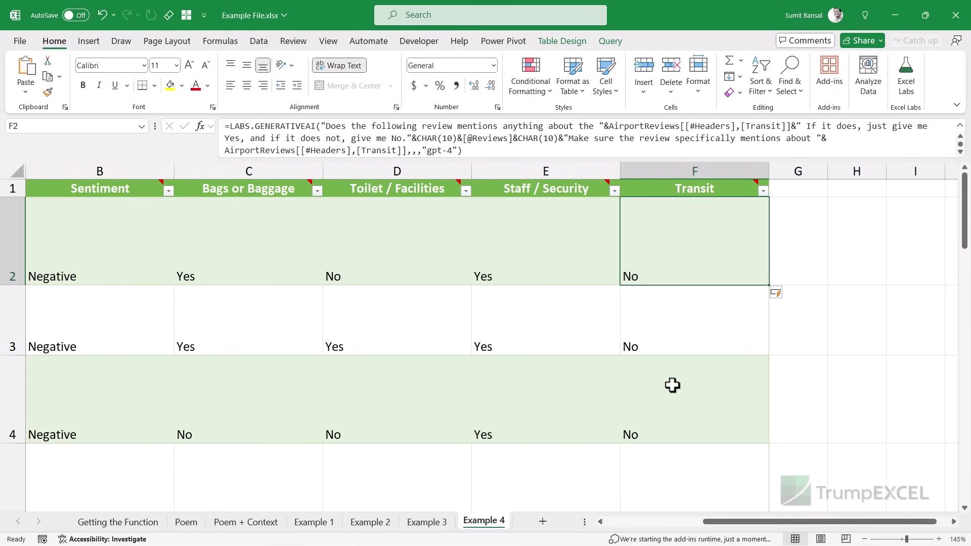
Review row 2 from the review in A2 through the Sentiment, Bags or Baggage, Toilet / Facilities, Staff / Security and Transit formulas and results.
{"action": "key", "text": "Left"}
{"action": "key", "text": "Left"}
{"action": "key", "text": "Left"}
{"action": "key", "text": "Left"}
{"action": "key", "text": "Left"}
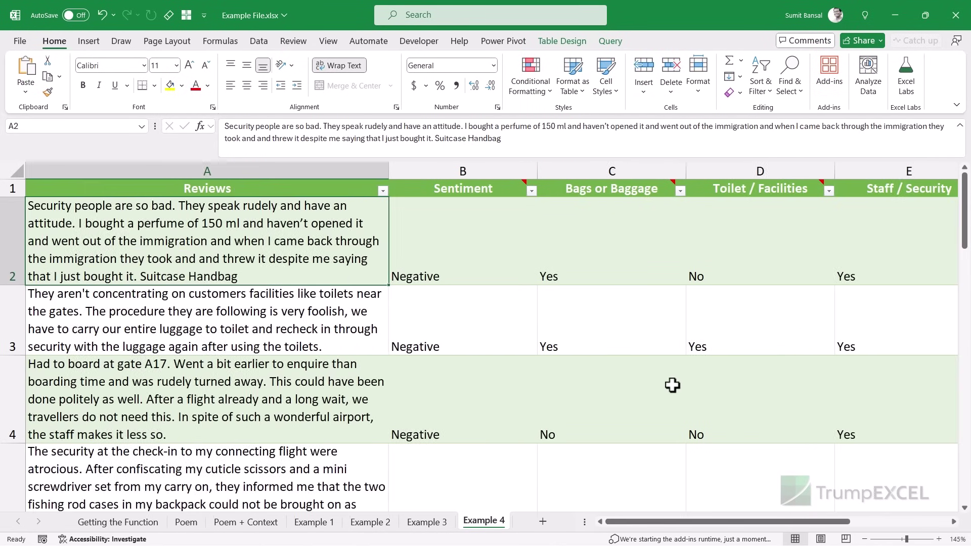
{"action": "key", "text": "Right"}
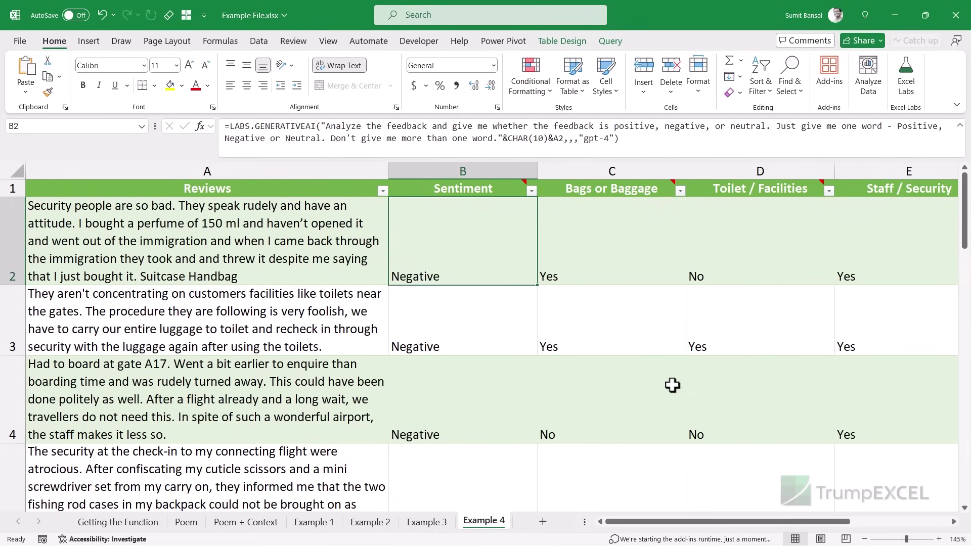
{"action": "key", "text": "Right"}
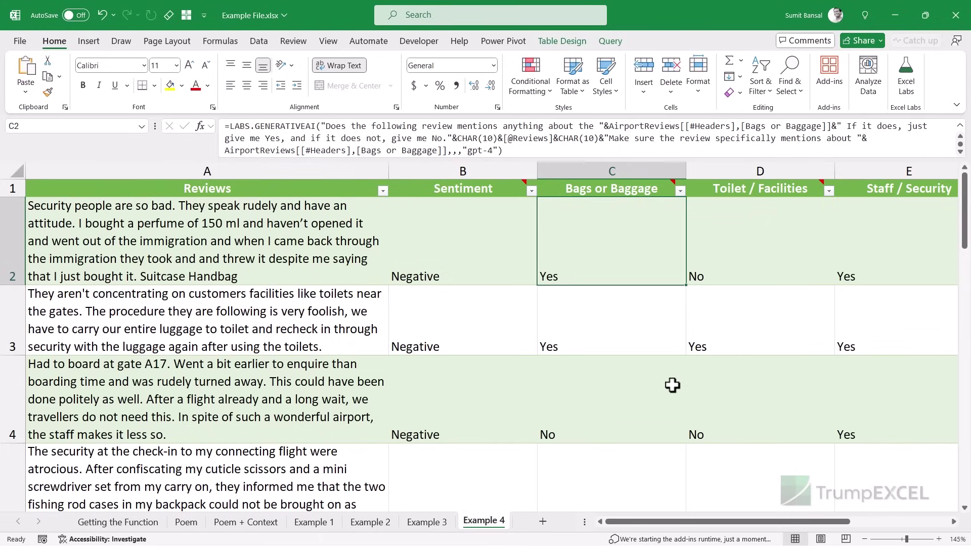
{"action": "key", "text": "Right"}
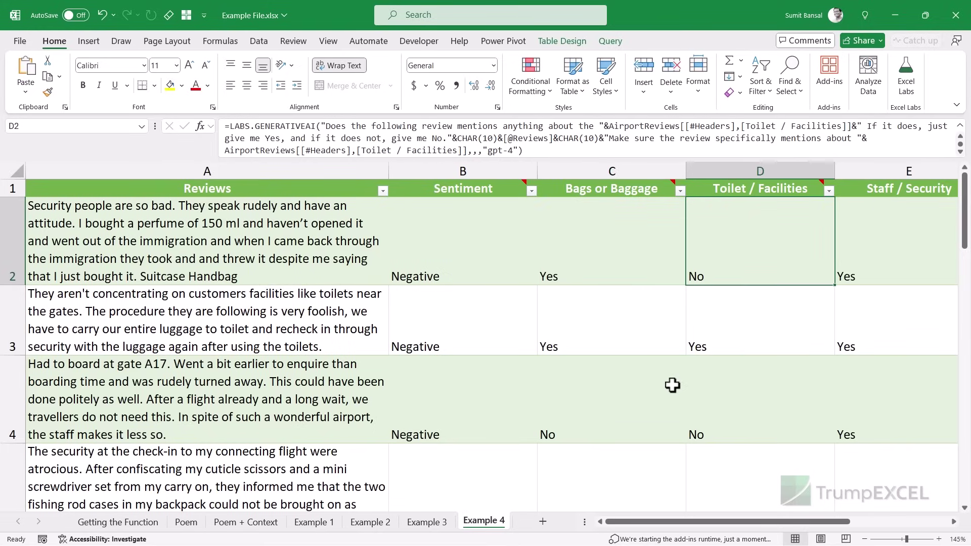
{"action": "key", "text": "Right"}
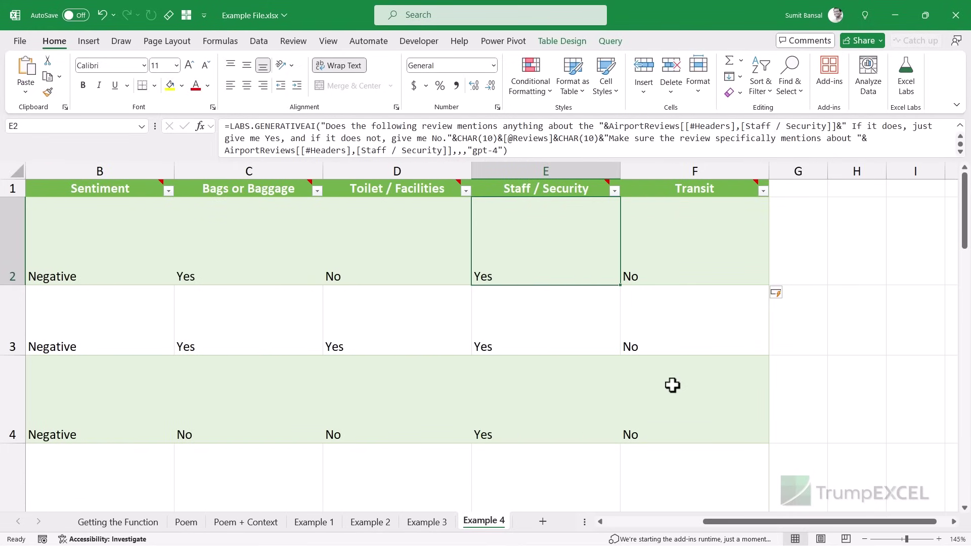
{"action": "key", "text": "Right"}
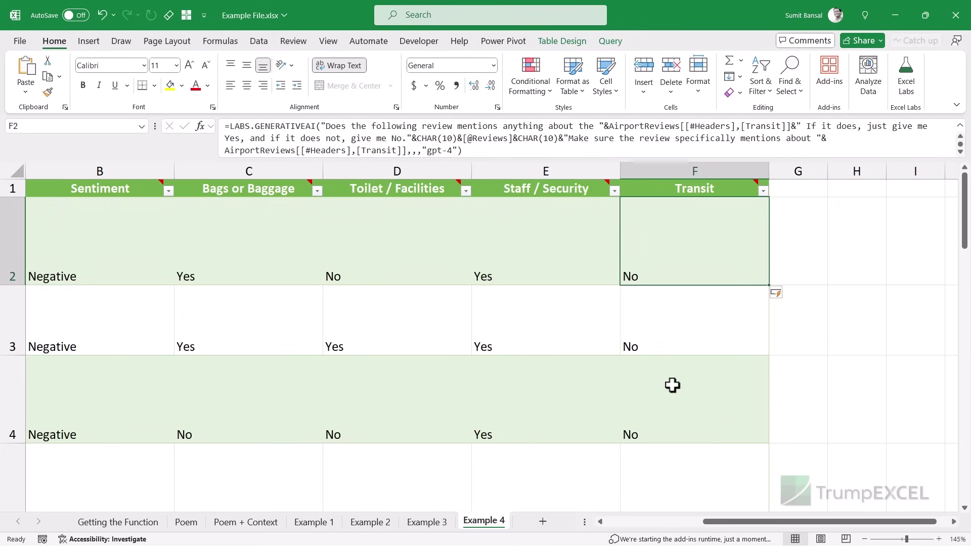